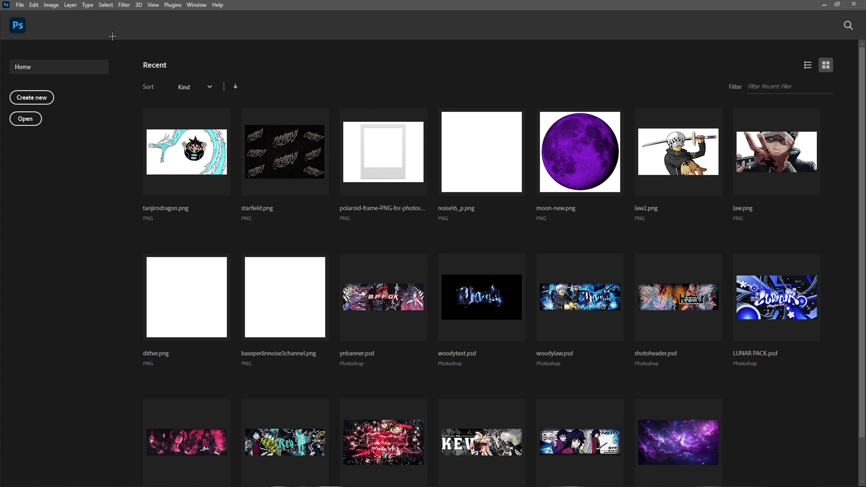
Step: Create a 3000 x 1000 px RGB document at 300 pixels/inch with a black background, and unlock its background layer
{"action": "left_click", "coordinate": [20, 6]}
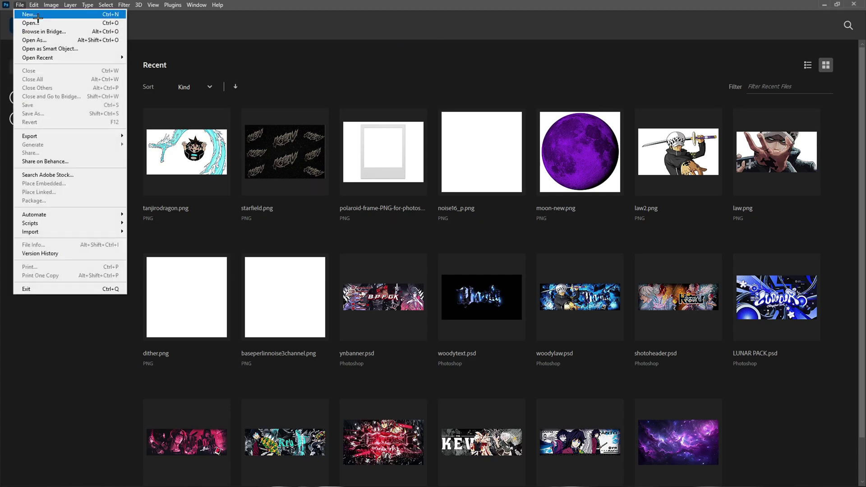
{"action": "left_click", "coordinate": [37, 15]}
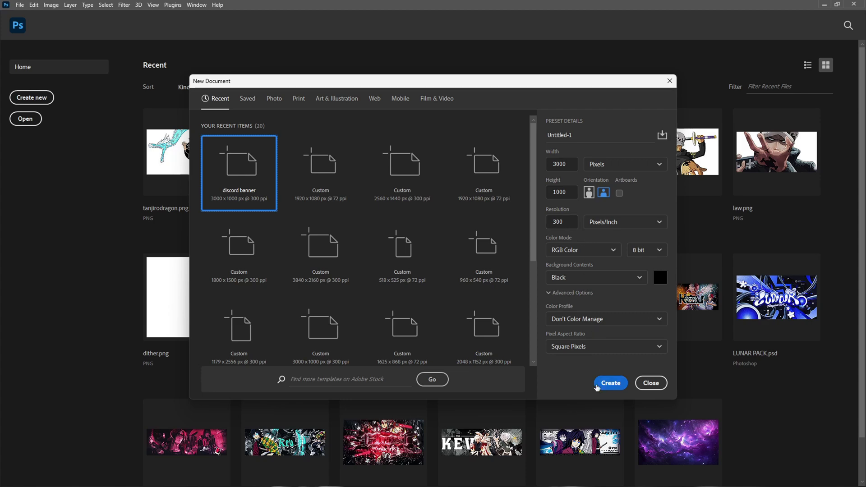
{"action": "left_click", "coordinate": [609, 383]}
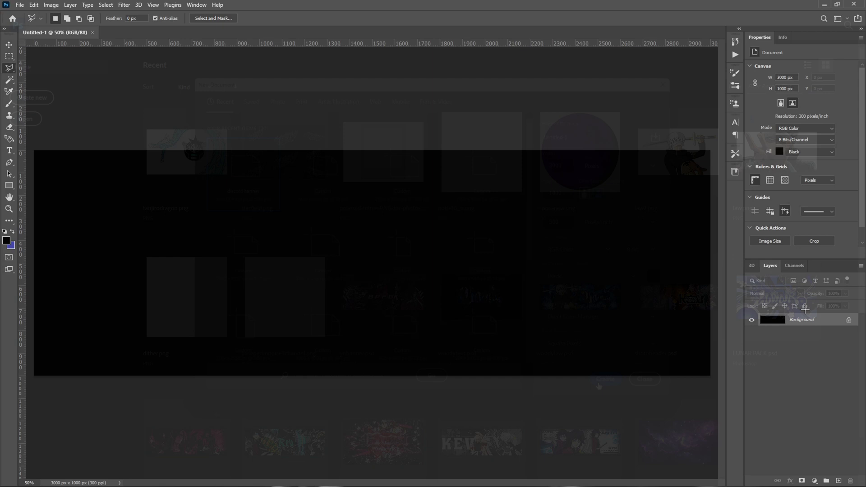
{"action": "left_click", "coordinate": [849, 320]}
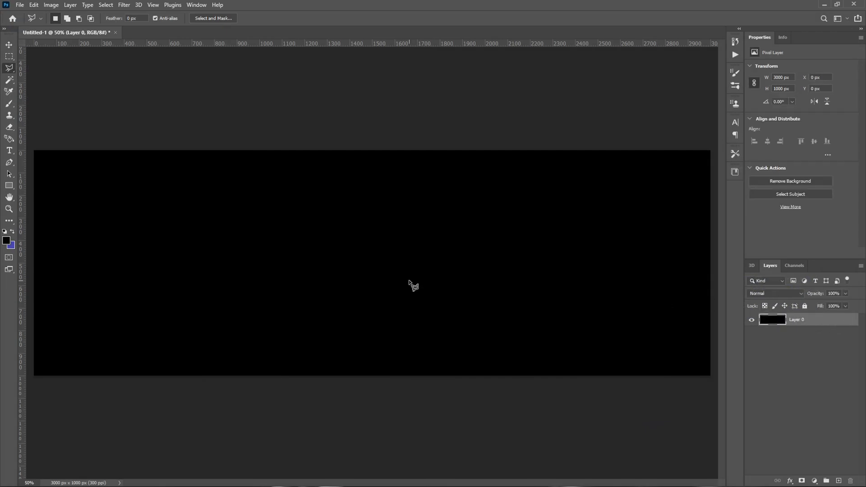
{"action": "scroll", "coordinate": [414, 262], "scroll_direction": "down", "scroll_amount": 3}
{"action": "scroll", "coordinate": [414, 262], "scroll_direction": "up", "scroll_amount": 3}
{"action": "scroll", "coordinate": [423, 262], "scroll_direction": "down", "scroll_amount": 2}
{"action": "scroll", "coordinate": [423, 262], "scroll_direction": "up", "scroll_amount": 1}
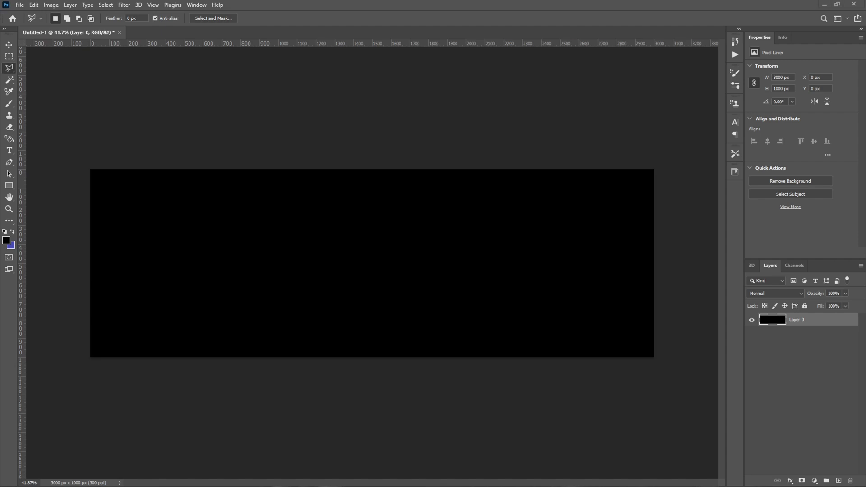
Step: Switch to the browser with DeviantArt and search the site for "tanjiro render"
{"action": "key", "text": "alt+Tab"}
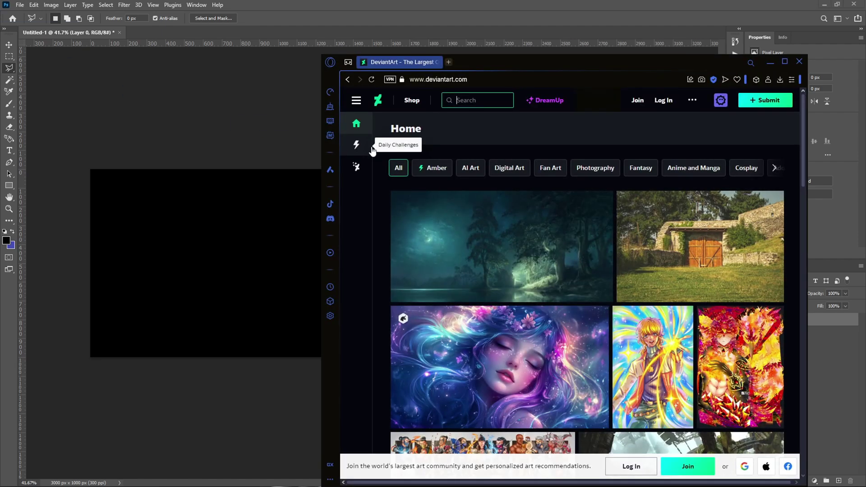
{"action": "left_click_drag", "start_coordinate": [587, 60], "coordinate": [388, 42]}
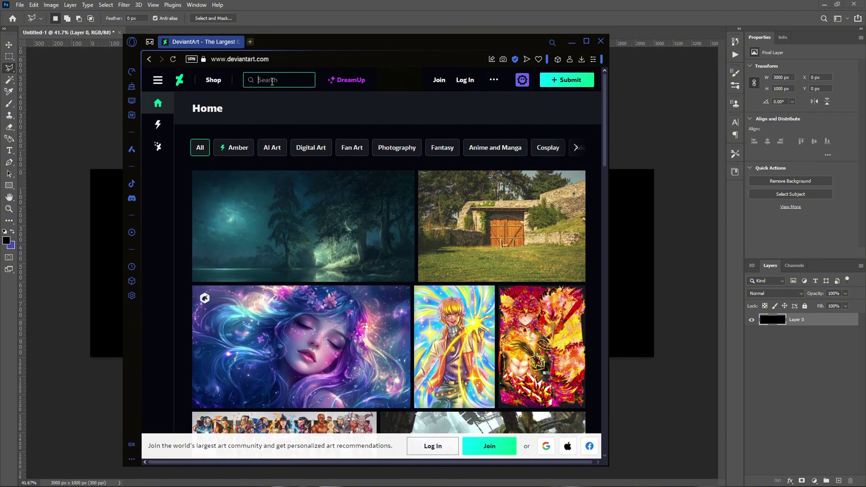
{"action": "type", "text": "tna"}
{"action": "type", "text": "jiro render"}
{"action": "key", "text": "Return"}
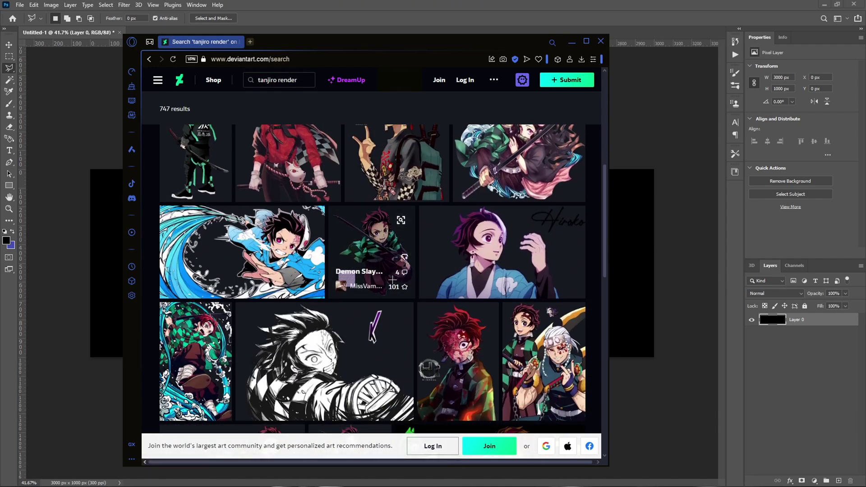
Step: Look through the DeviantArt search results for a suitable Tanjiro character render, and move the browser out of the way
{"action": "scroll", "coordinate": [320, 347], "scroll_direction": "down", "scroll_amount": 3}
{"action": "scroll", "coordinate": [320, 347], "scroll_direction": "down", "scroll_amount": 5}
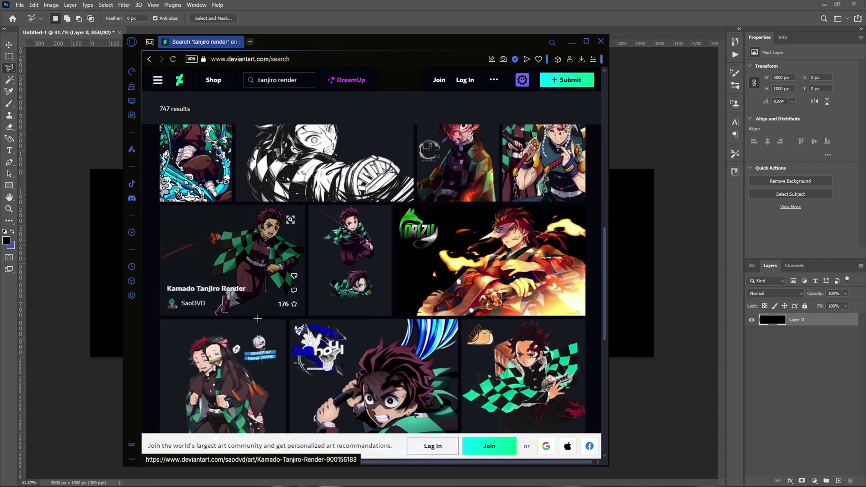
{"action": "scroll", "coordinate": [485, 334], "scroll_direction": "down", "scroll_amount": 1}
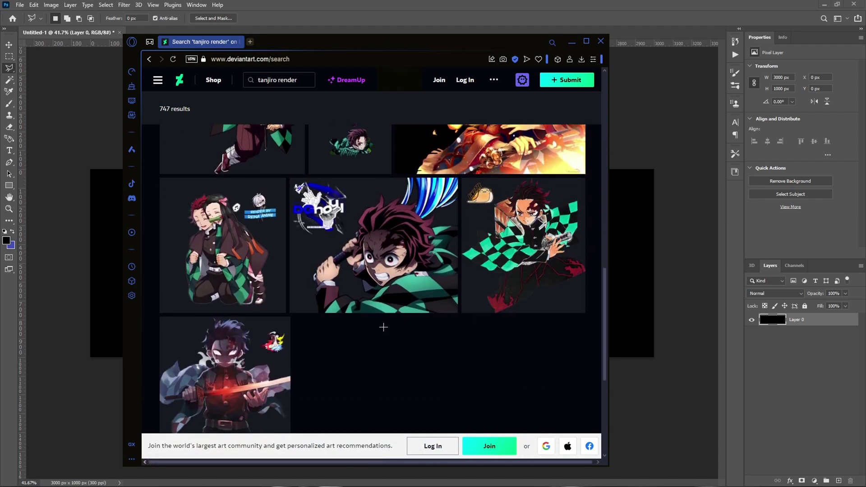
{"action": "scroll", "coordinate": [383, 327], "scroll_direction": "up", "scroll_amount": 5}
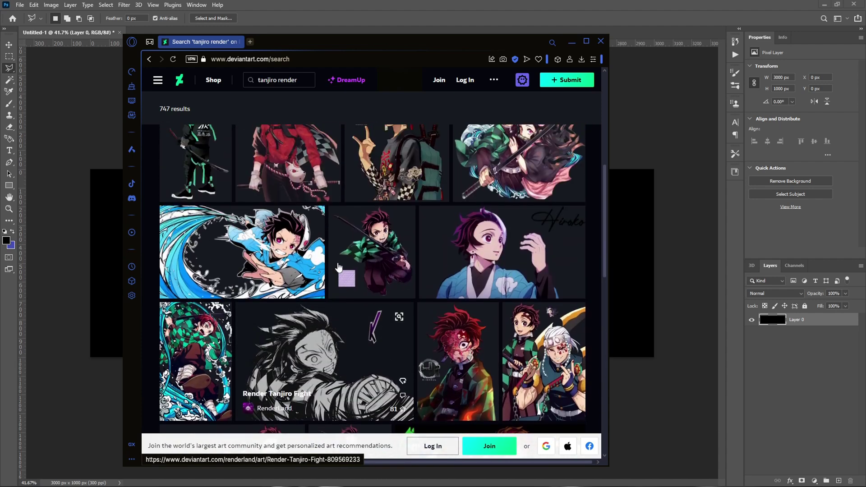
{"action": "scroll", "coordinate": [339, 267], "scroll_direction": "up", "scroll_amount": 7}
{"action": "scroll", "coordinate": [340, 267], "scroll_direction": "down", "scroll_amount": 4}
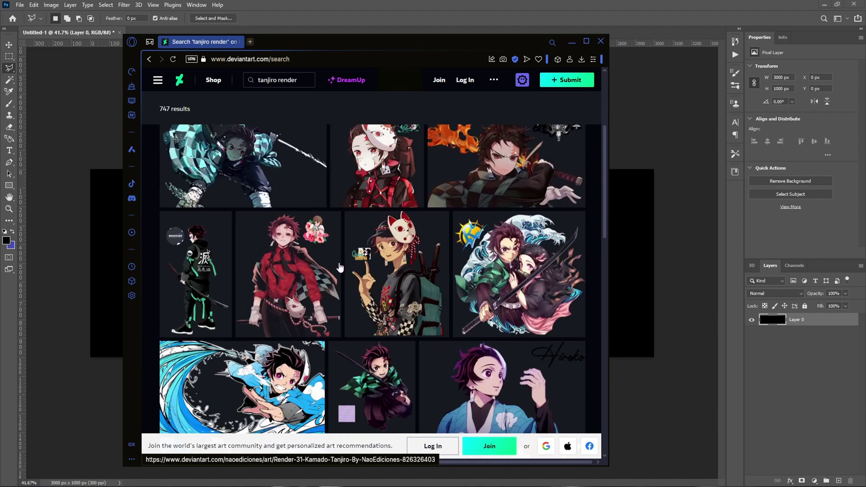
{"action": "scroll", "coordinate": [342, 268], "scroll_direction": "down", "scroll_amount": 4}
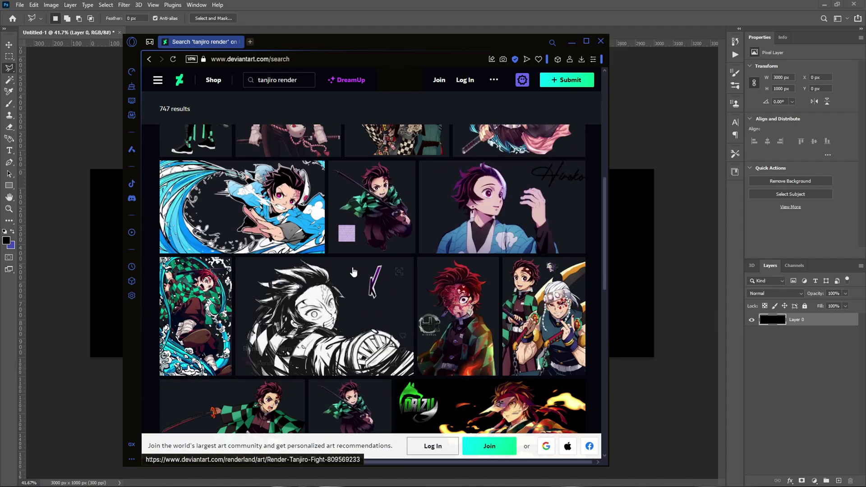
{"action": "scroll", "coordinate": [354, 271], "scroll_direction": "down", "scroll_amount": 6}
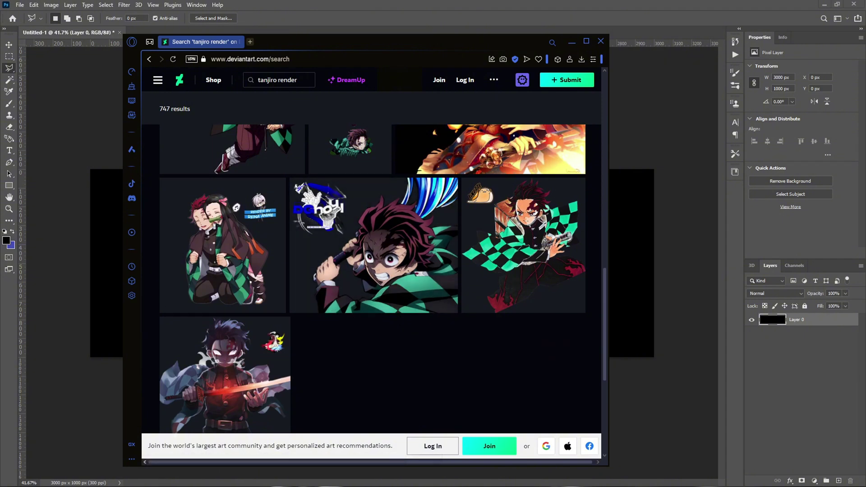
{"action": "left_click_drag", "start_coordinate": [463, 44], "coordinate": [0, 59]}
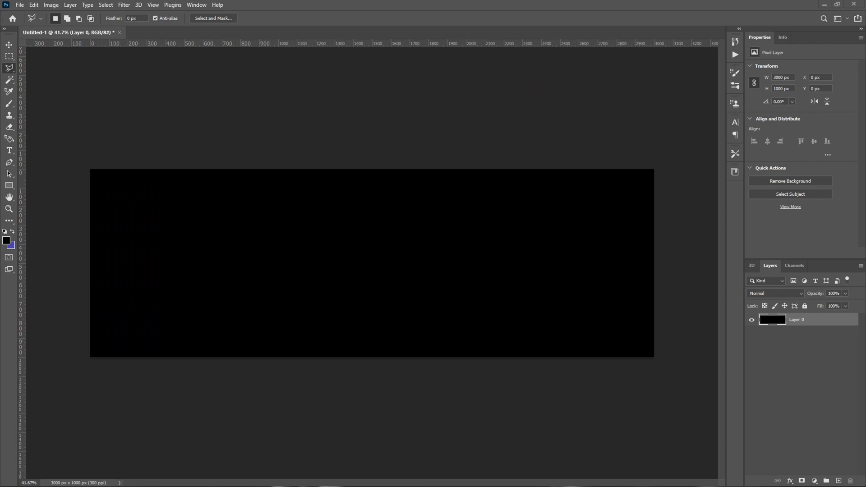
Step: Find the renders matching "tanjiro" in the Anime Renders folder and open the tanjiro3 image
{"action": "left_click", "coordinate": [20, 5]}
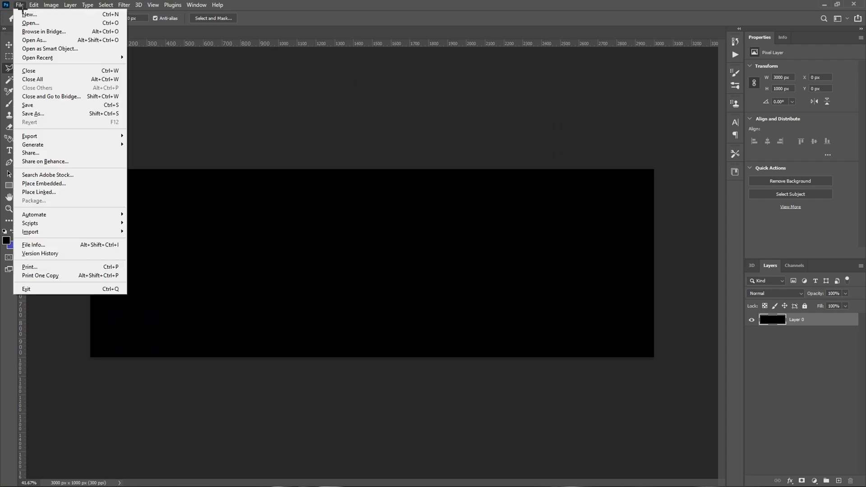
{"action": "left_click", "coordinate": [27, 21]}
{"action": "scroll", "coordinate": [49, 149], "scroll_direction": "down", "scroll_amount": 3}
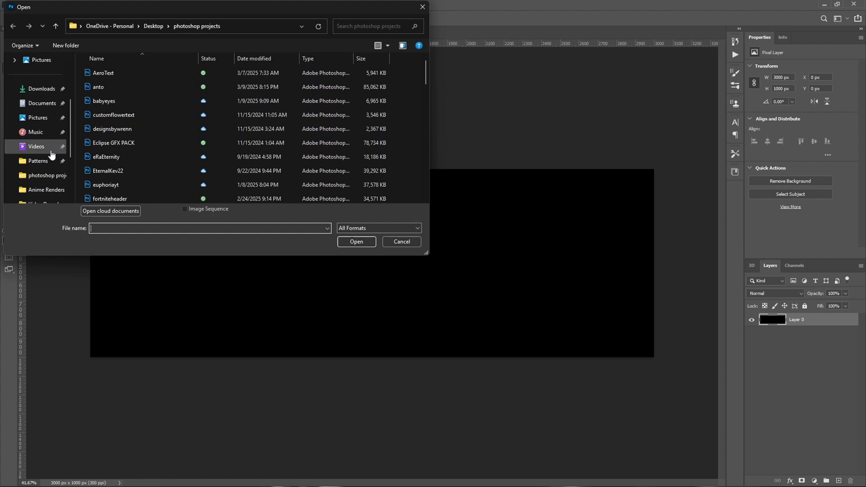
{"action": "left_click", "coordinate": [45, 146]}
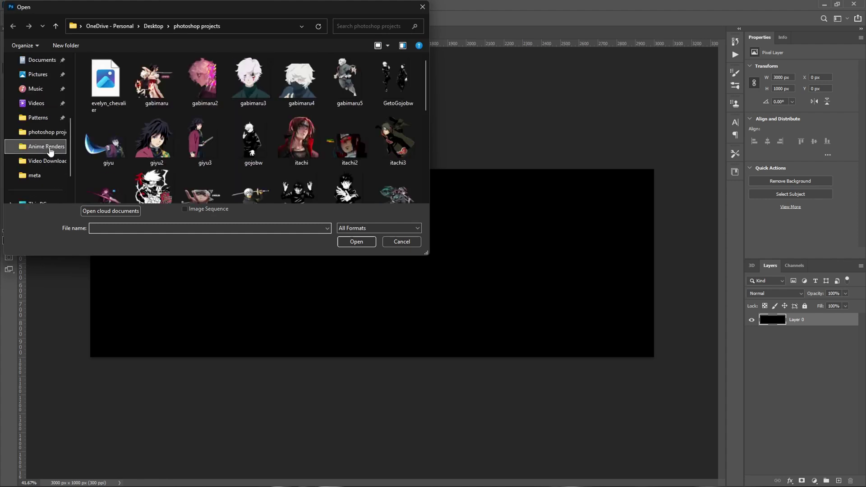
{"action": "left_click", "coordinate": [350, 26]}
{"action": "type", "text": "tnajiro"}
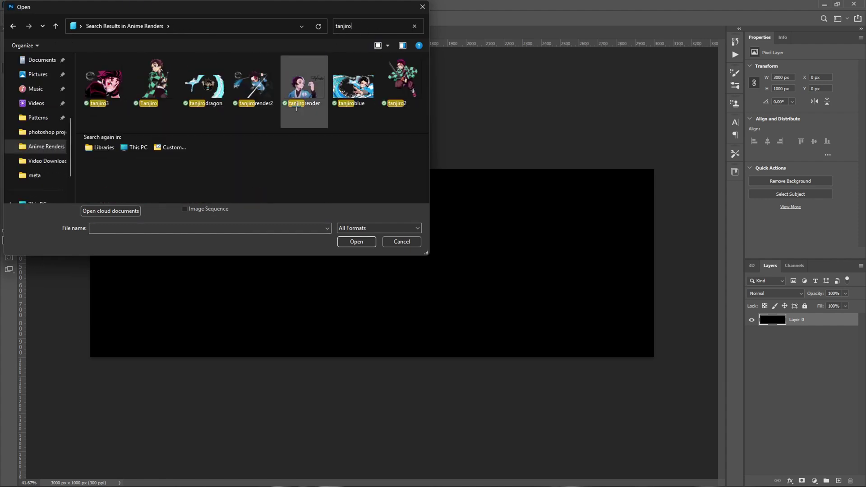
{"action": "double_click", "coordinate": [108, 90]}
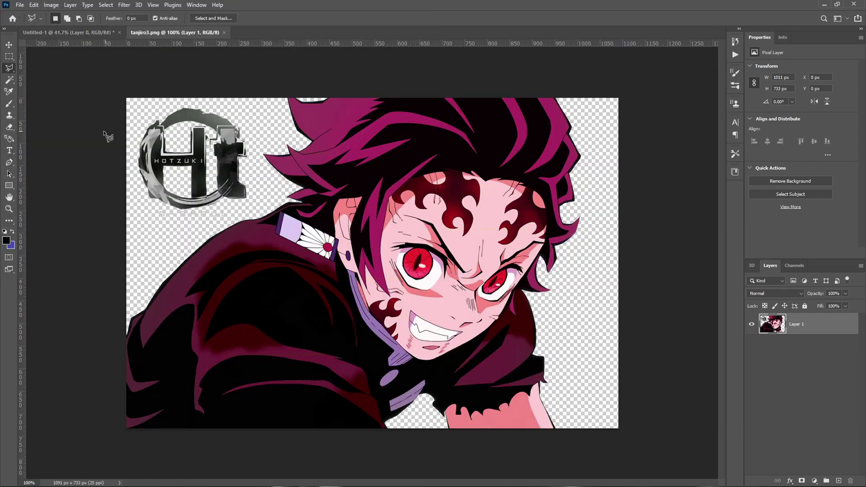
Step: Erase the HOTZUKI logo from the transparent area beside the character with the Eraser tool
{"action": "left_click", "coordinate": [9, 127]}
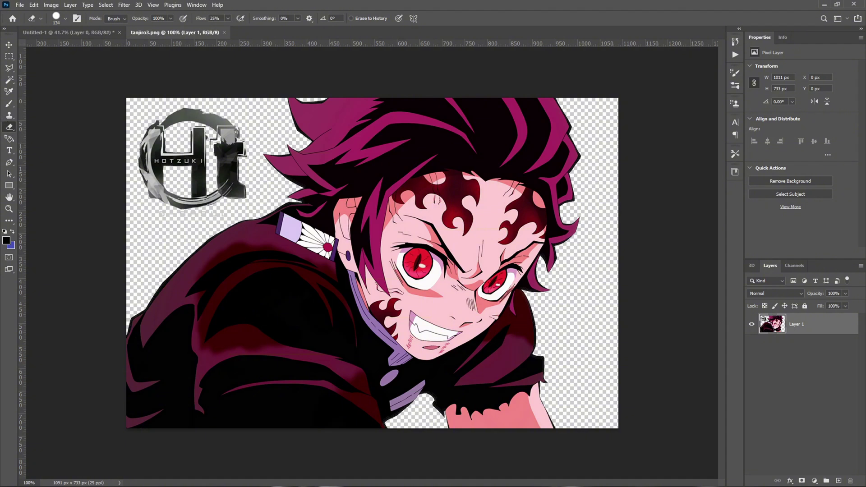
{"action": "left_click", "coordinate": [65, 18]}
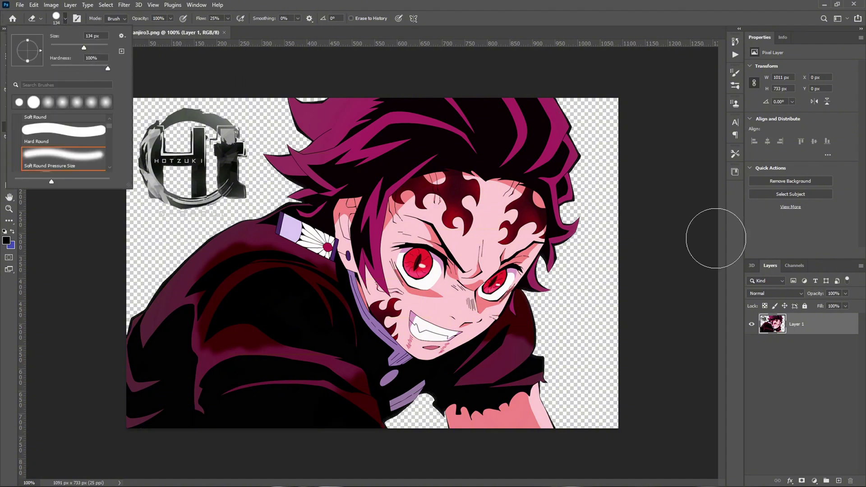
{"action": "left_click", "coordinate": [831, 330]}
{"action": "scroll", "coordinate": [152, 130], "scroll_direction": "up", "scroll_amount": 6}
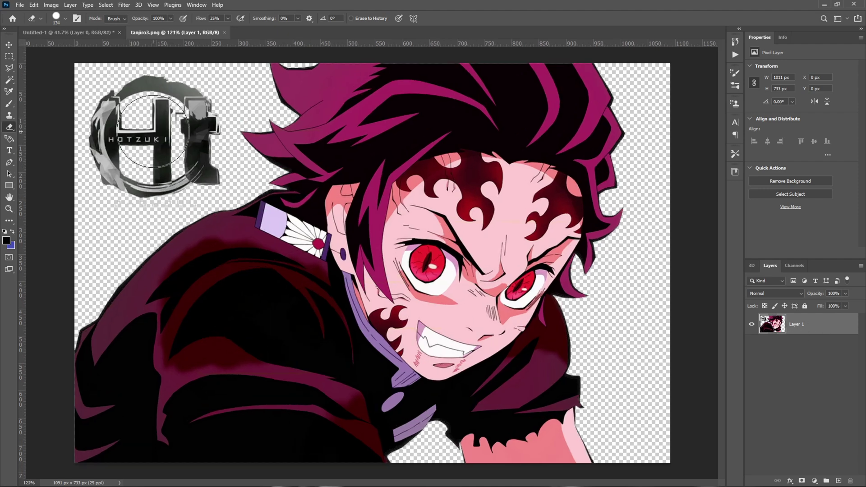
{"action": "scroll", "coordinate": [145, 133], "scroll_direction": "down", "scroll_amount": 4}
{"action": "scroll", "coordinate": [146, 133], "scroll_direction": "up", "scroll_amount": 4}
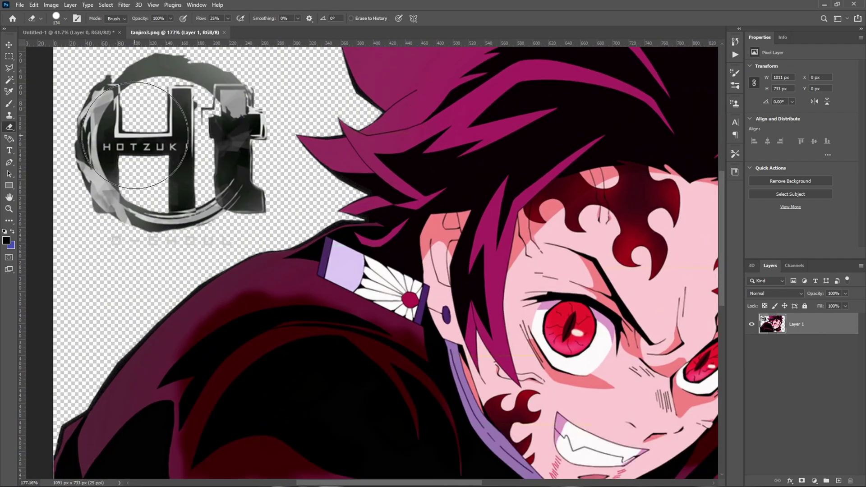
{"action": "scroll", "coordinate": [119, 131], "scroll_direction": "up", "scroll_amount": 1}
{"action": "mouse_move", "coordinate": [99, 177]}
{"action": "left_mouse_down"}
{"action": "mouse_move", "coordinate": [136, 133]}
{"action": "mouse_move", "coordinate": [111, 100]}
{"action": "mouse_move", "coordinate": [211, 121]}
{"action": "mouse_move", "coordinate": [216, 106]}
{"action": "mouse_move", "coordinate": [174, 104]}
{"action": "mouse_move", "coordinate": [142, 119]}
{"action": "mouse_move", "coordinate": [200, 159]}
{"action": "mouse_move", "coordinate": [230, 130]}
{"action": "mouse_move", "coordinate": [203, 232]}
{"action": "mouse_move", "coordinate": [190, 222]}
{"action": "mouse_move", "coordinate": [107, 236]}
{"action": "mouse_move", "coordinate": [94, 229]}
{"action": "mouse_move", "coordinate": [140, 236]}
{"action": "left_mouse_up"}
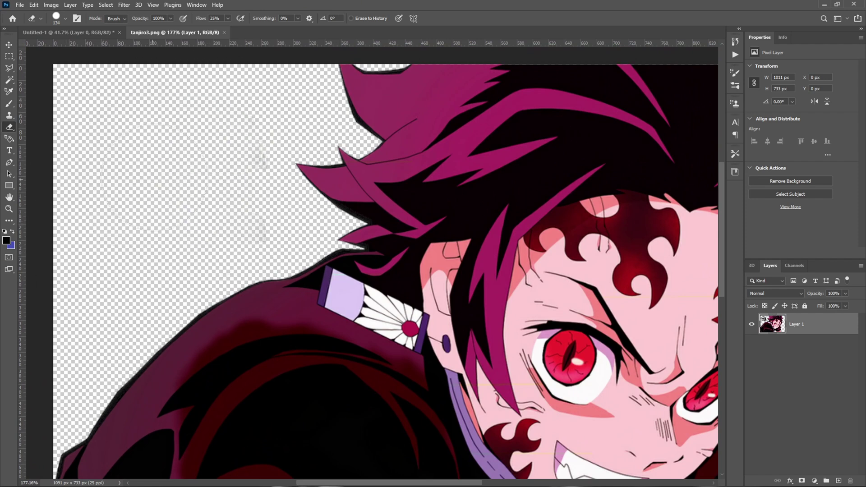
{"action": "key", "text": "ctrl+z"}
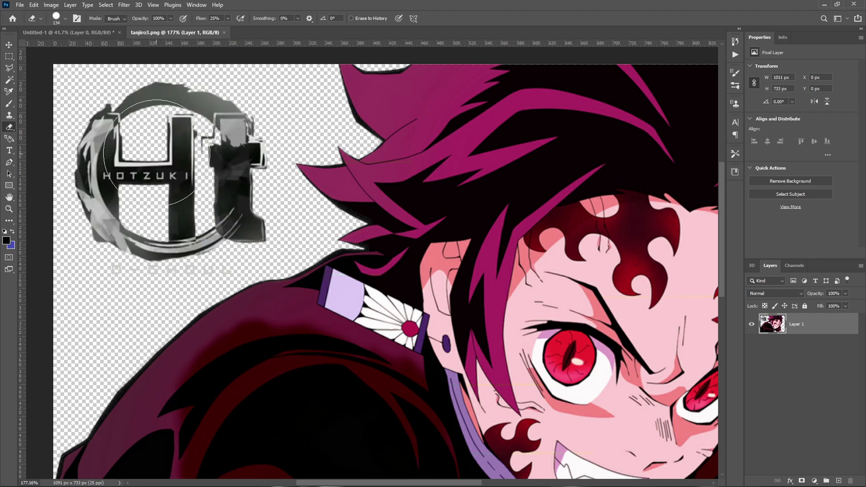
{"action": "mouse_move", "coordinate": [148, 145]}
{"action": "left_mouse_down"}
{"action": "mouse_move", "coordinate": [90, 135]}
{"action": "mouse_move", "coordinate": [176, 116]}
{"action": "mouse_move", "coordinate": [191, 186]}
{"action": "mouse_move", "coordinate": [235, 159]}
{"action": "mouse_move", "coordinate": [234, 147]}
{"action": "mouse_move", "coordinate": [216, 220]}
{"action": "mouse_move", "coordinate": [233, 221]}
{"action": "mouse_move", "coordinate": [208, 225]}
{"action": "mouse_move", "coordinate": [243, 221]}
{"action": "mouse_move", "coordinate": [179, 230]}
{"action": "mouse_move", "coordinate": [155, 220]}
{"action": "mouse_move", "coordinate": [172, 194]}
{"action": "left_mouse_up"}
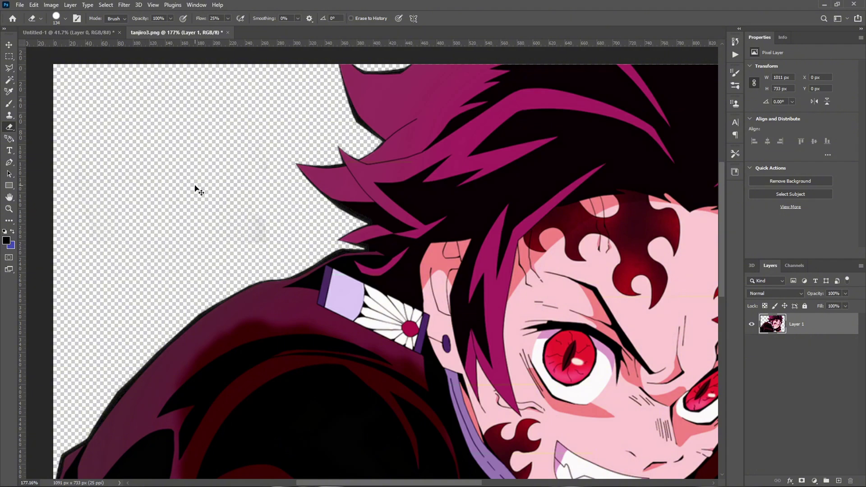
Step: Try inverting the render's colours, and invert them back to the original colours
{"action": "key", "text": "ctrl+i"}
{"action": "scroll", "coordinate": [184, 177], "scroll_direction": "down", "scroll_amount": 3}
{"action": "scroll", "coordinate": [293, 244], "scroll_direction": "up", "scroll_amount": 1}
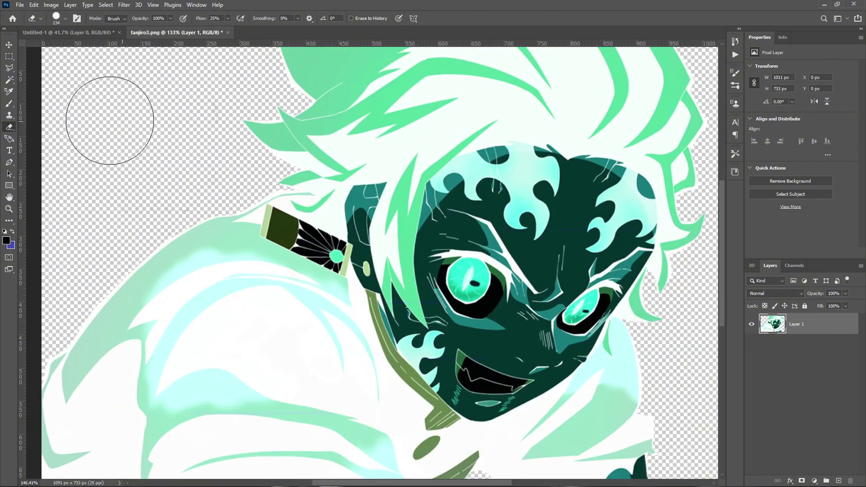
{"action": "scroll", "coordinate": [135, 135], "scroll_direction": "up", "scroll_amount": 4}
{"action": "scroll", "coordinate": [178, 151], "scroll_direction": "down", "scroll_amount": 4}
{"action": "scroll", "coordinate": [228, 155], "scroll_direction": "up", "scroll_amount": 1}
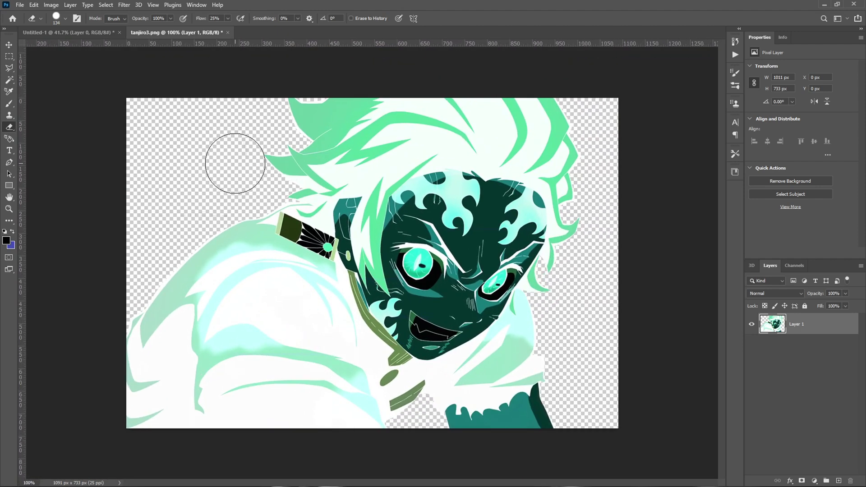
{"action": "key", "text": "ctrl+i"}
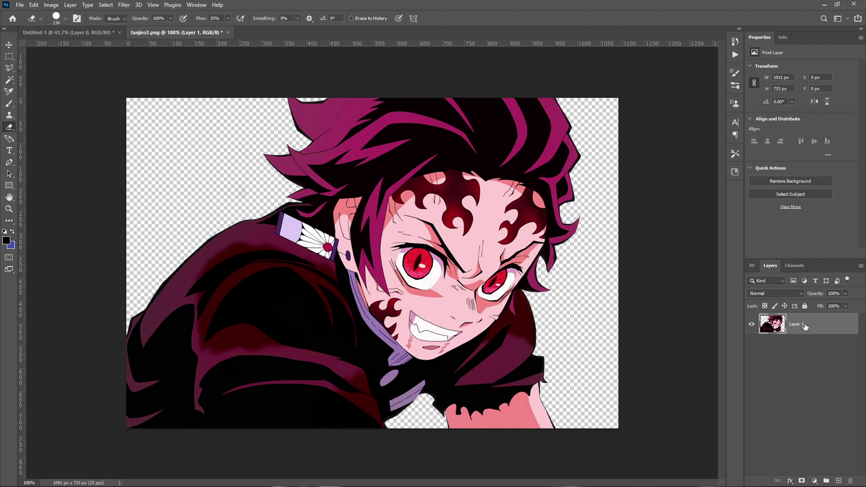
Step: Bring the Tanjiro render into the Untitled-1 banner as a new layer, positioned at about X 1083 px, Y 191 px
{"action": "left_click", "coordinate": [67, 32]}
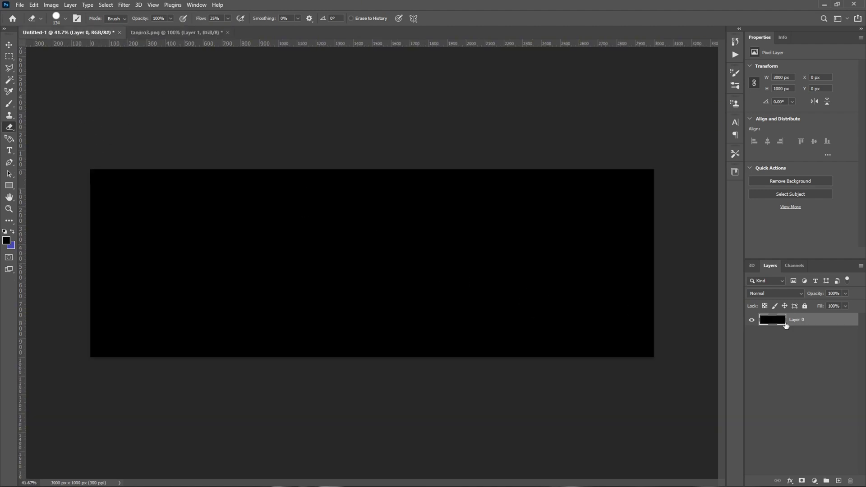
{"action": "key", "text": "ctrl+v"}
{"action": "key", "text": "ctrl+t"}
{"action": "left_click_drag", "start_coordinate": [409, 281], "coordinate": [422, 291]}
{"action": "scroll", "coordinate": [305, 232], "scroll_direction": "up", "scroll_amount": 5}
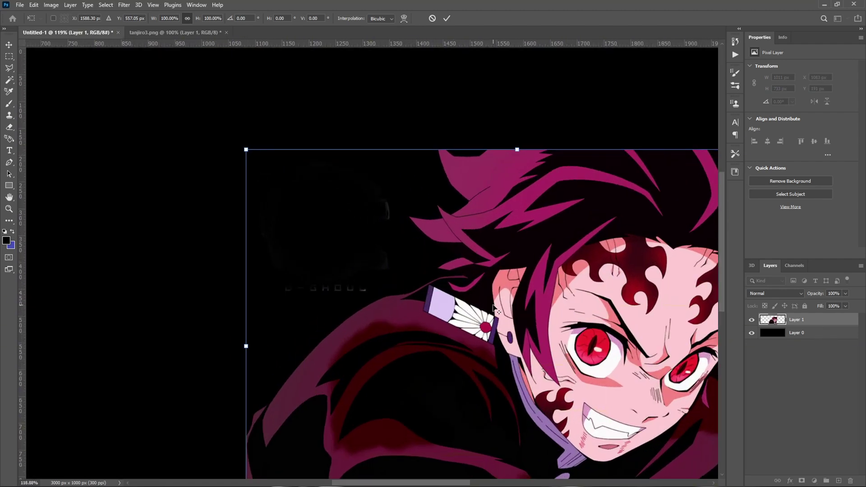
{"action": "key", "text": "Return"}
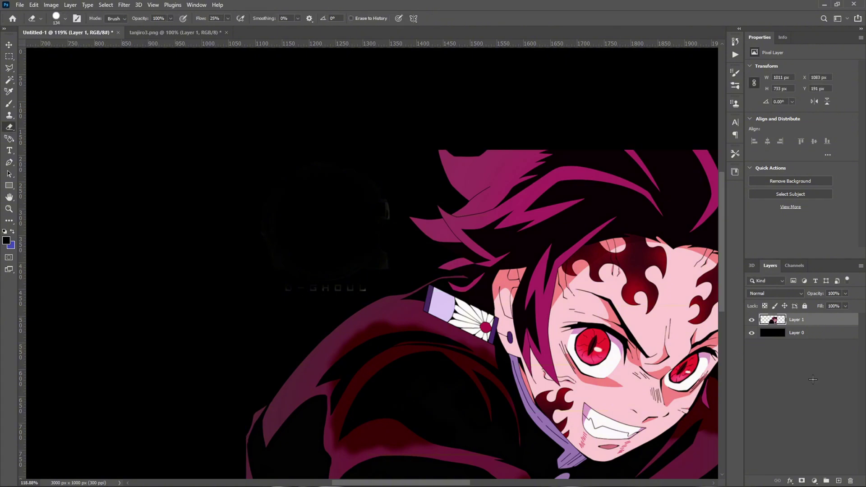
Step: Enlarge the Tanjiro render proportionally to about 1381 x 1001 px and place it at about X 1194 px, Y -1 px
{"action": "key", "text": "e"}
{"action": "key", "text": "ctrl+0"}
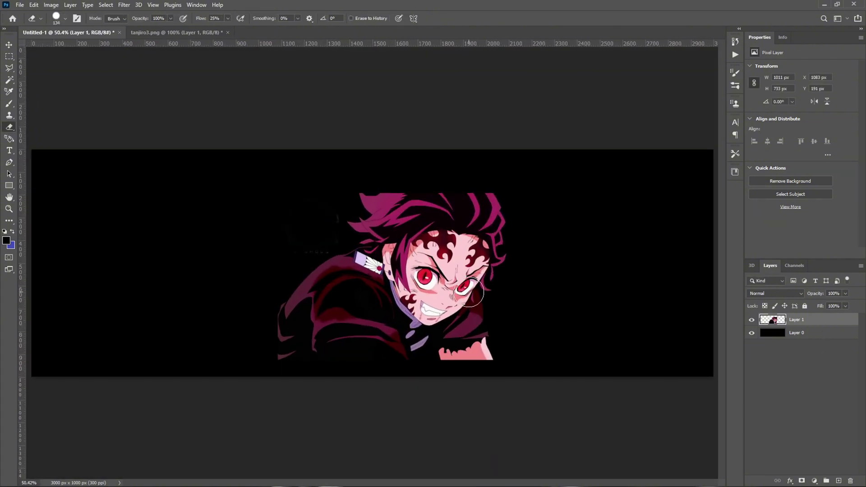
{"action": "key", "text": "ctrl+t"}
{"action": "left_click_drag", "start_coordinate": [507, 193], "coordinate": [576, 143]}
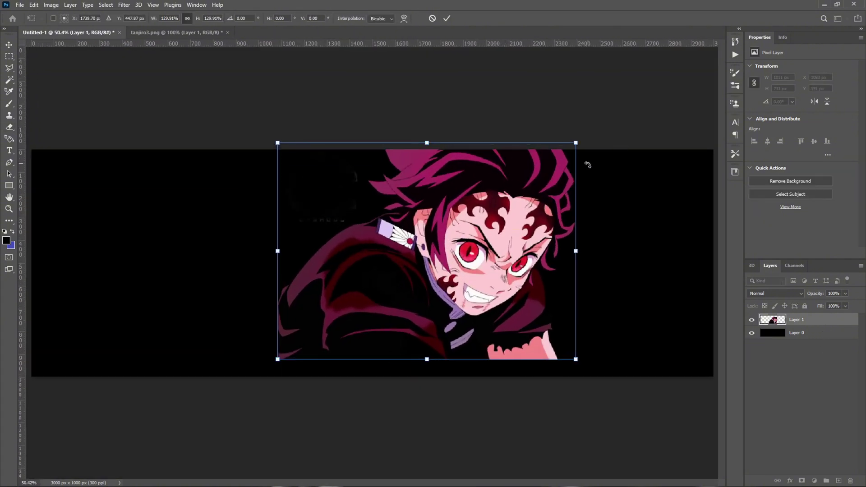
{"action": "left_click_drag", "start_coordinate": [483, 228], "coordinate": [509, 246]}
{"action": "left_click_drag", "start_coordinate": [601, 160], "coordinate": [616, 150]}
{"action": "key", "text": "Return"}
{"action": "key", "text": "e"}
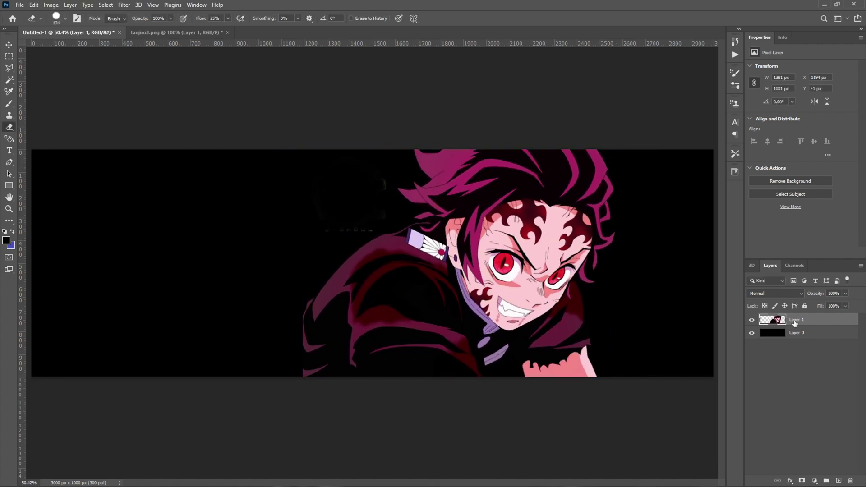
Step: Erase the faint logo and lettering remnants beside the character's hair with the Eraser tool
{"action": "scroll", "coordinate": [429, 332], "scroll_direction": "down", "scroll_amount": 3}
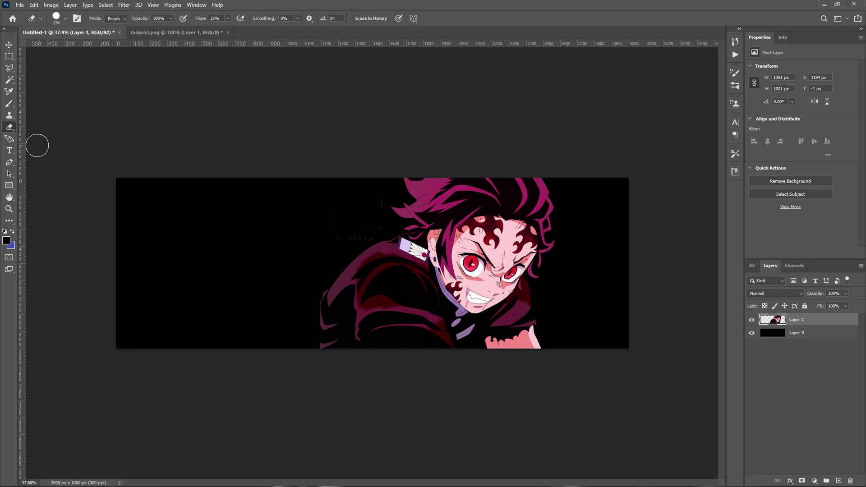
{"action": "scroll", "coordinate": [318, 228], "scroll_direction": "up", "scroll_amount": 2}
{"action": "scroll", "coordinate": [312, 164], "scroll_direction": "up", "scroll_amount": 2}
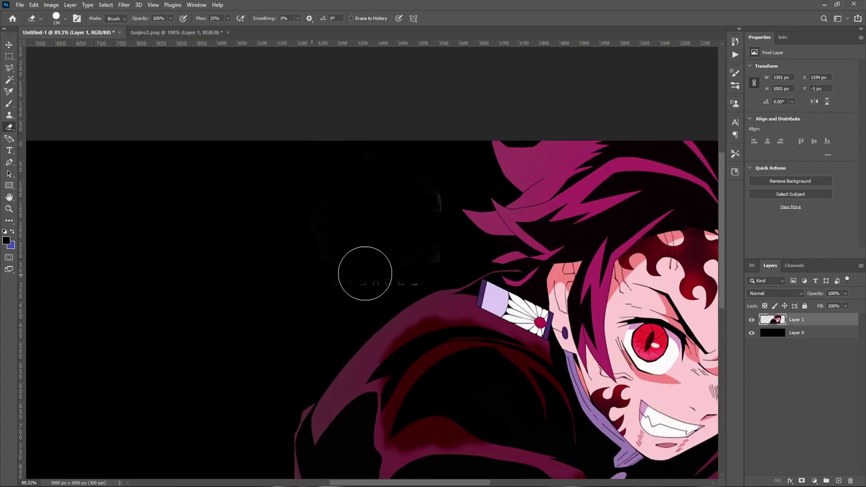
{"action": "mouse_move", "coordinate": [390, 267]}
{"action": "left_mouse_down"}
{"action": "mouse_move", "coordinate": [413, 261]}
{"action": "mouse_move", "coordinate": [423, 209]}
{"action": "mouse_move", "coordinate": [400, 208]}
{"action": "left_mouse_up"}
{"action": "scroll", "coordinate": [303, 230], "scroll_direction": "down", "scroll_amount": 3}
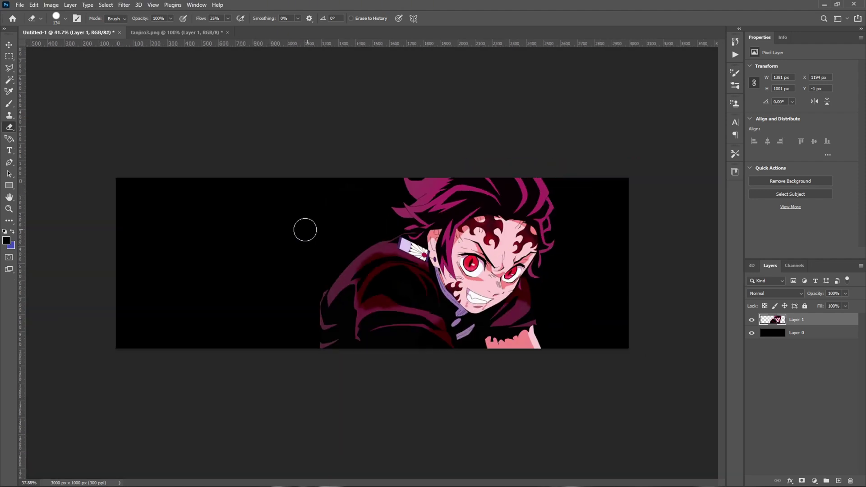
{"action": "scroll", "coordinate": [293, 228], "scroll_direction": "up", "scroll_amount": 1}
Step: Add an empty layer above the render and choose the Polygonal Lasso tool
{"action": "left_click", "coordinate": [9, 45]}
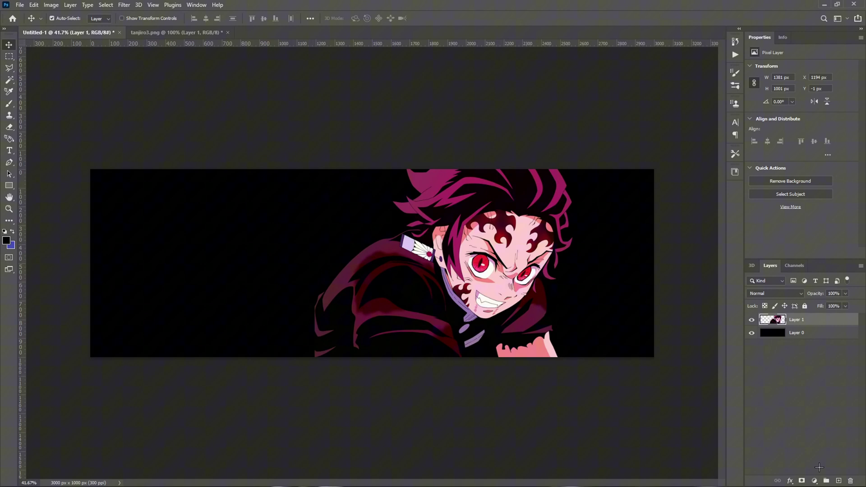
{"action": "left_click", "coordinate": [839, 480]}
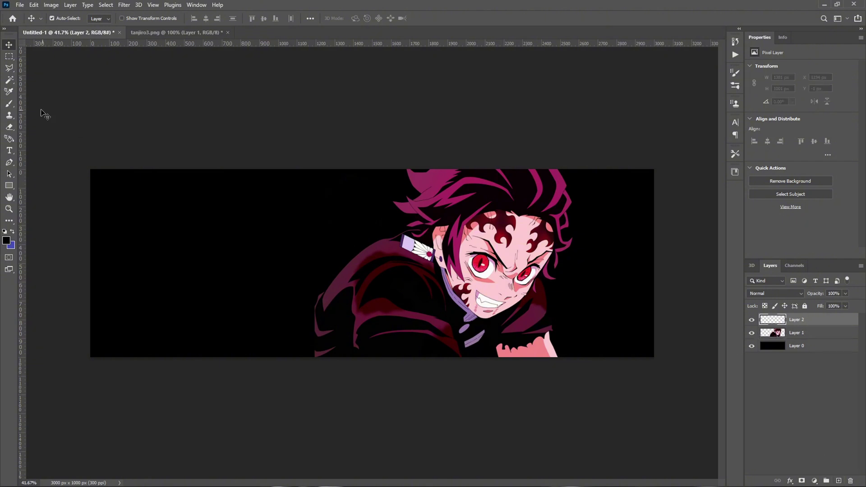
{"action": "left_click", "coordinate": [9, 68]}
{"action": "right_click", "coordinate": [9, 68]}
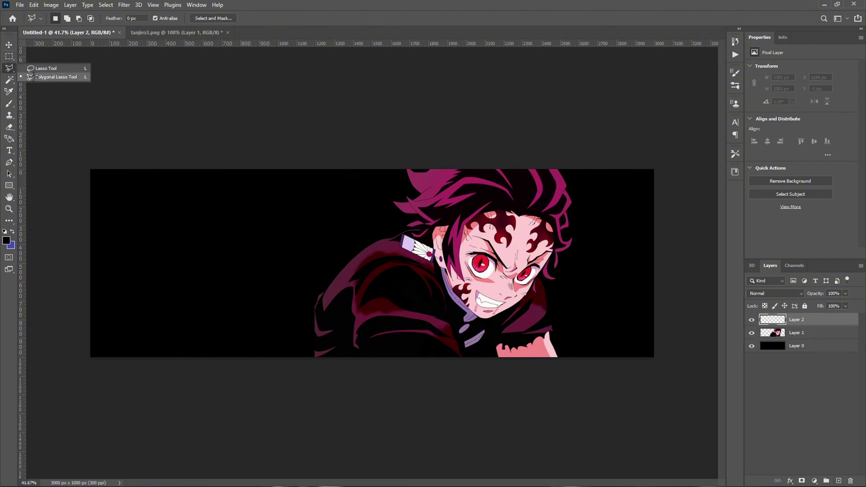
{"action": "left_click", "coordinate": [48, 77]}
{"action": "right_click", "coordinate": [9, 66]}
{"action": "left_click", "coordinate": [54, 78]}
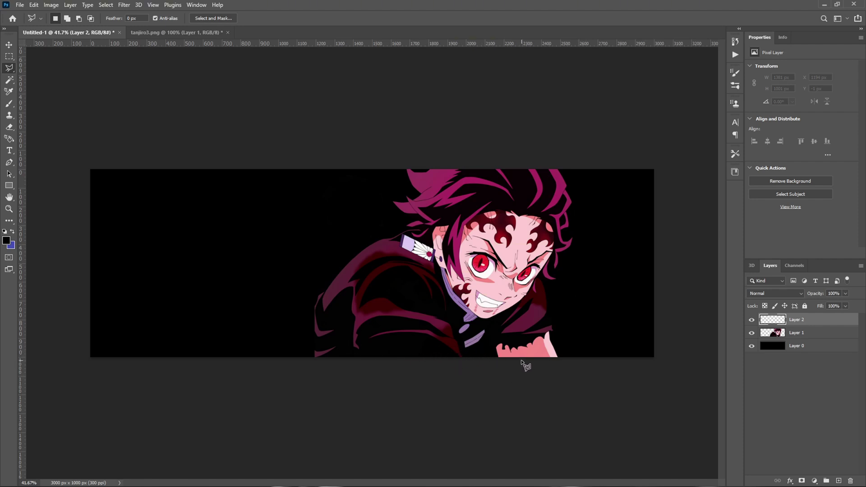
Step: Select the banner's right end with the Polygonal Lasso, its left boundary running nearly vertically through the middle of the character's face
{"action": "mouse_move", "coordinate": [520, 372]}
{"action": "left_mouse_down"}
{"action": "mouse_move", "coordinate": [509, 323]}
{"action": "mouse_move", "coordinate": [514, 176]}
{"action": "left_mouse_up"}
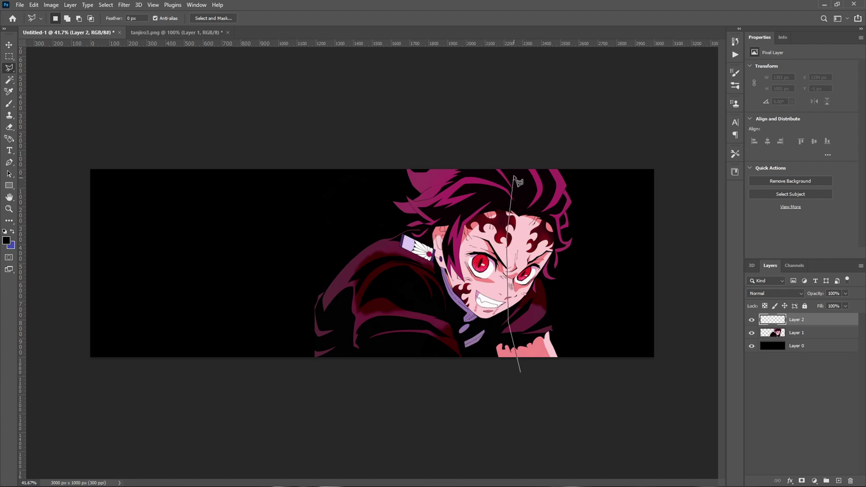
{"action": "left_click", "coordinate": [552, 104]}
{"action": "left_click", "coordinate": [687, 142]}
{"action": "left_click", "coordinate": [702, 244]}
{"action": "left_click", "coordinate": [678, 381]}
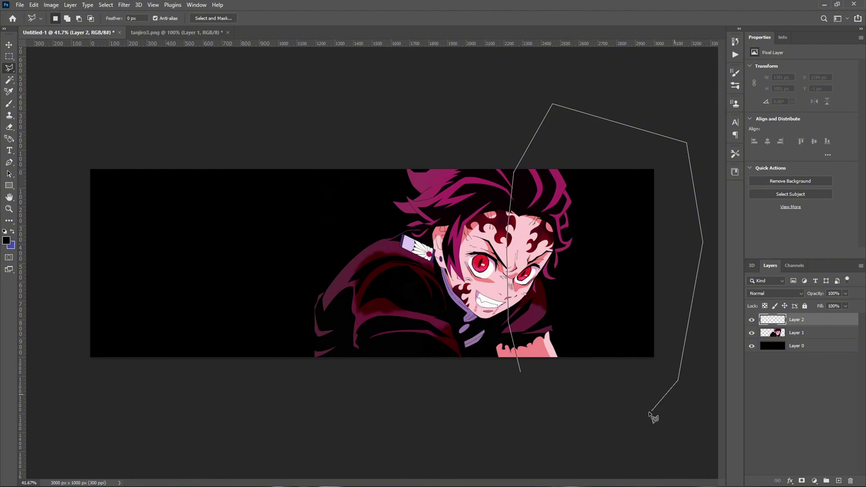
{"action": "left_click", "coordinate": [623, 420]}
{"action": "left_click", "coordinate": [540, 396]}
{"action": "left_click", "coordinate": [521, 373]}
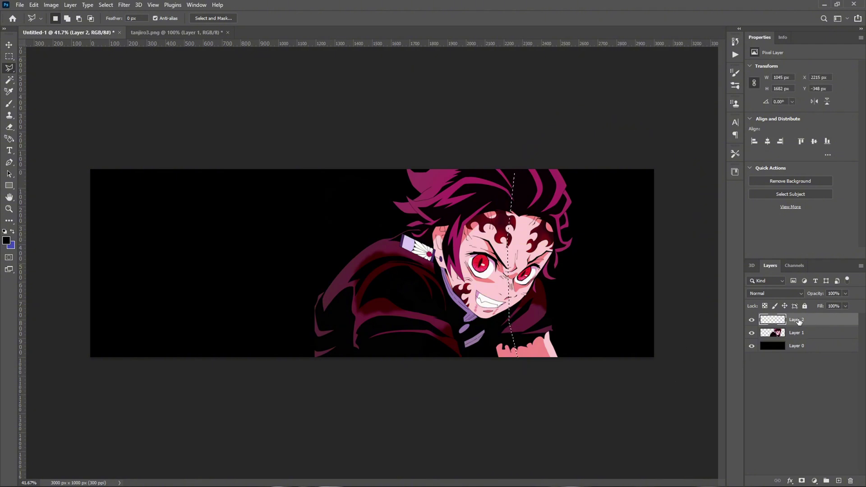
Step: Sample colours from the character and set the foreground colour to the dark maroon 5e2037 from the shoulder
{"action": "key", "text": "i"}
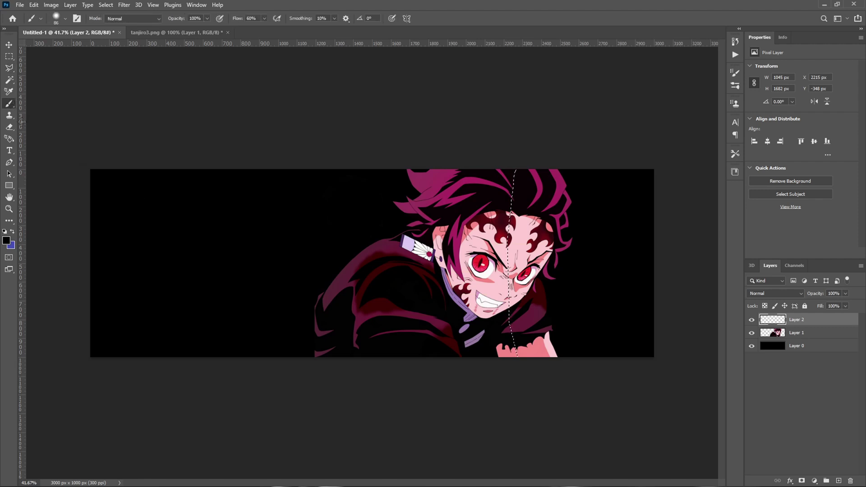
{"action": "left_click", "coordinate": [6, 240]}
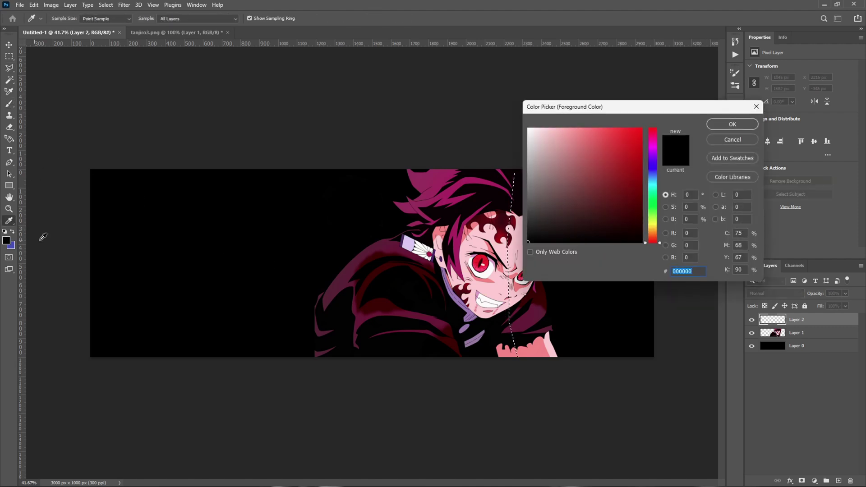
{"action": "left_click", "coordinate": [440, 181]}
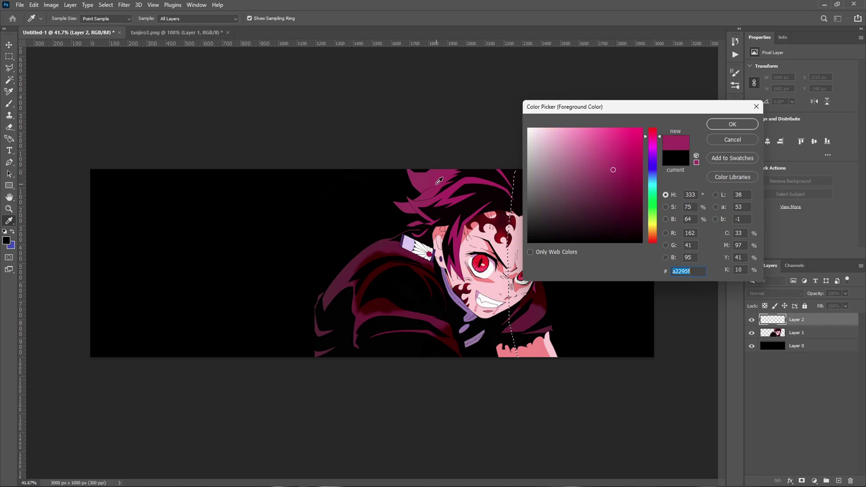
{"action": "left_click", "coordinate": [440, 185]}
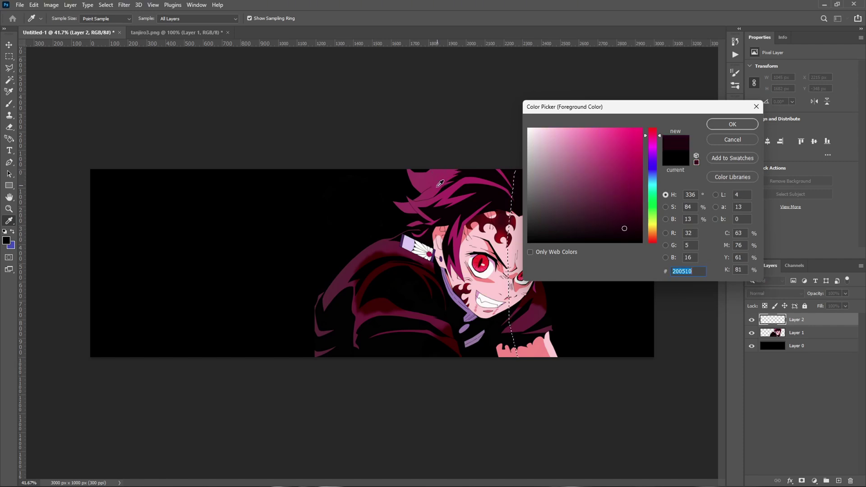
{"action": "left_click", "coordinate": [476, 259]}
{"action": "left_click", "coordinate": [404, 270]}
{"action": "left_click", "coordinate": [382, 250]}
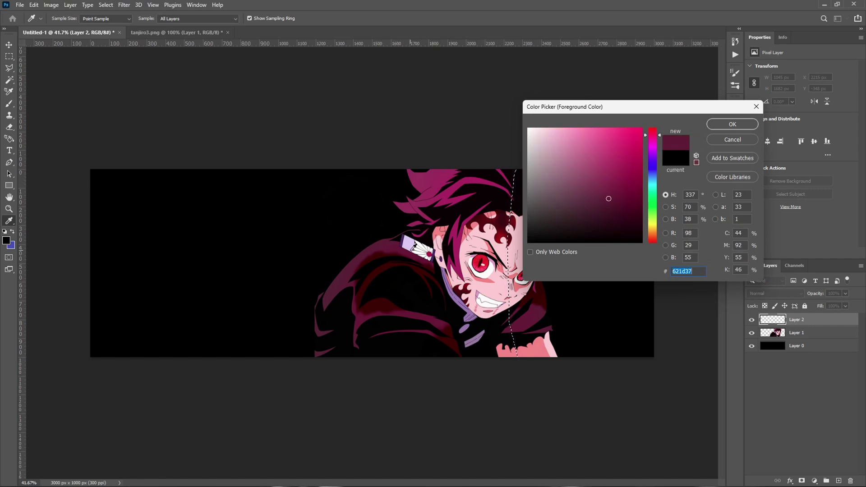
{"action": "left_click", "coordinate": [426, 251]}
{"action": "left_click", "coordinate": [428, 255]}
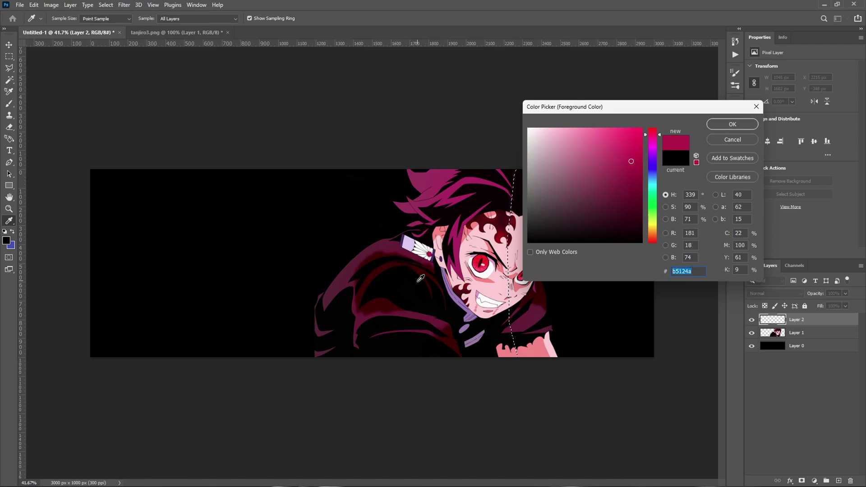
{"action": "left_click", "coordinate": [379, 247]}
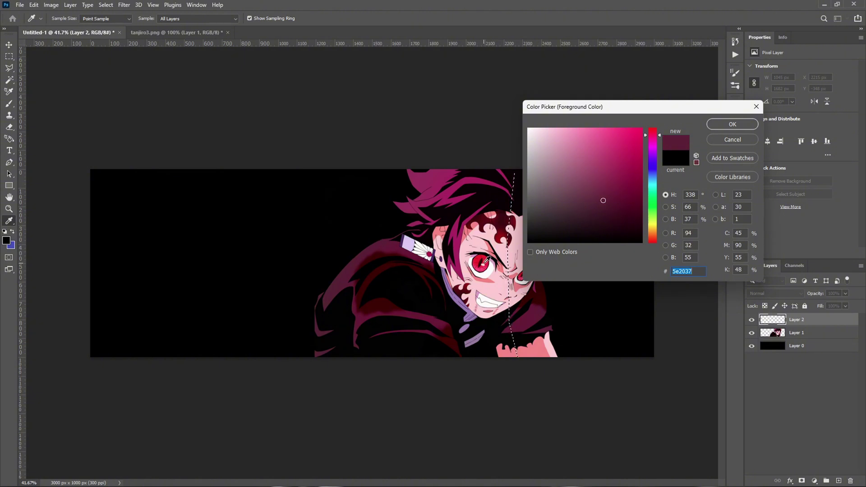
{"action": "key", "text": "Return"}
Step: Paint the whole selected area maroon on the new layer with a soft round brush of about 575 px
{"action": "key", "text": "b"}
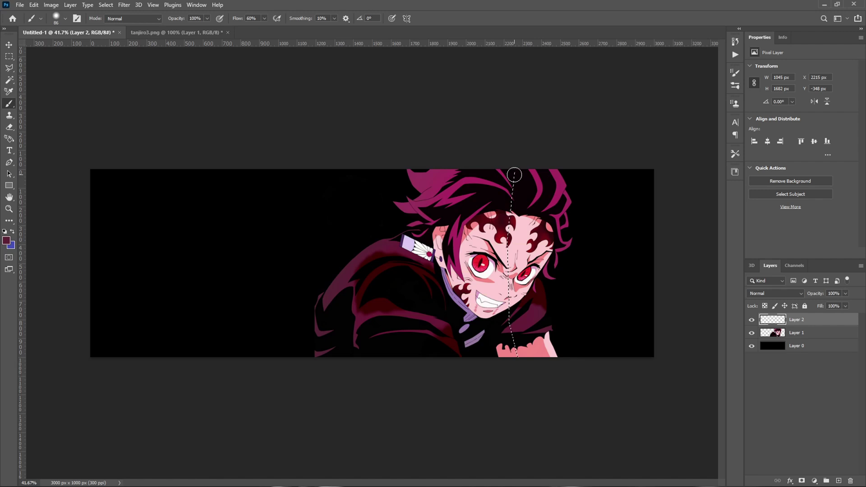
{"action": "right_click", "coordinate": [300, 200]}
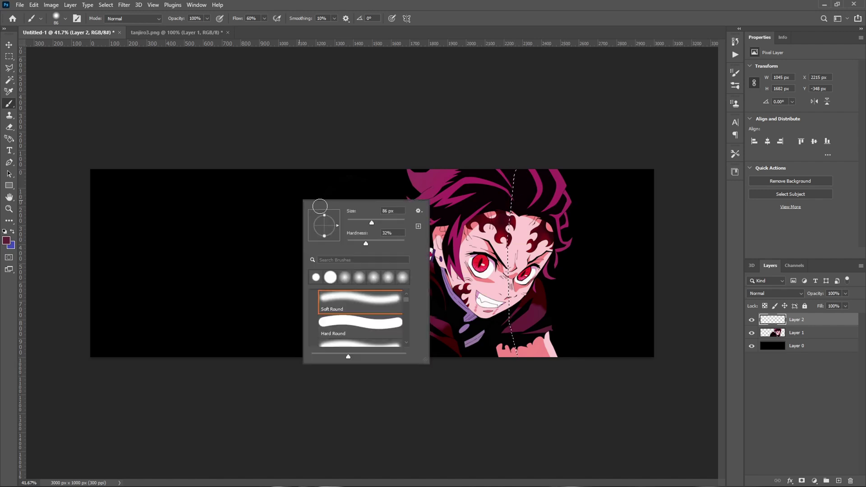
{"action": "left_click", "coordinate": [821, 323]}
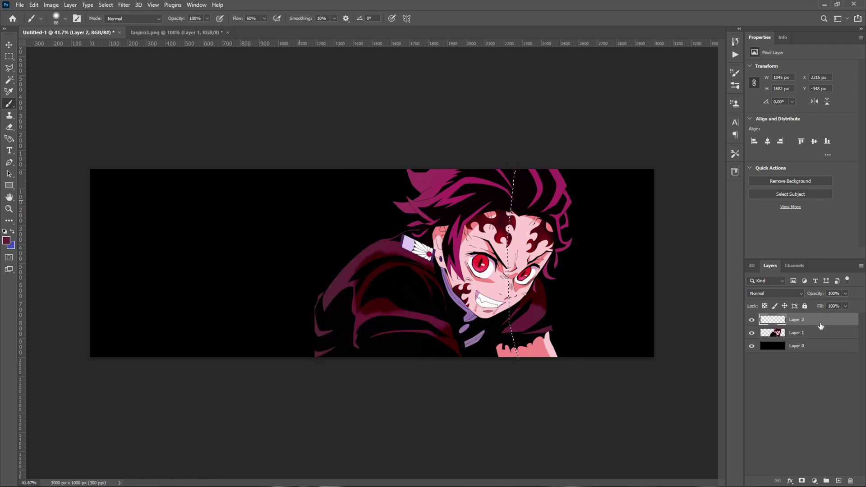
{"action": "mouse_move", "coordinate": [449, 269]}
{"action": "left_mouse_down"}
{"action": "mouse_move", "coordinate": [465, 257]}
{"action": "mouse_move", "coordinate": [484, 260]}
{"action": "mouse_move", "coordinate": [451, 261]}
{"action": "mouse_move", "coordinate": [518, 255]}
{"action": "mouse_move", "coordinate": [480, 257]}
{"action": "left_mouse_up"}
{"action": "mouse_move", "coordinate": [556, 256]}
{"action": "left_mouse_down"}
{"action": "mouse_move", "coordinate": [622, 388]}
{"action": "mouse_move", "coordinate": [640, 280]}
{"action": "mouse_move", "coordinate": [530, 277]}
{"action": "mouse_move", "coordinate": [526, 377]}
{"action": "mouse_move", "coordinate": [567, 402]}
{"action": "mouse_move", "coordinate": [618, 275]}
{"action": "mouse_move", "coordinate": [611, 229]}
{"action": "left_mouse_up"}
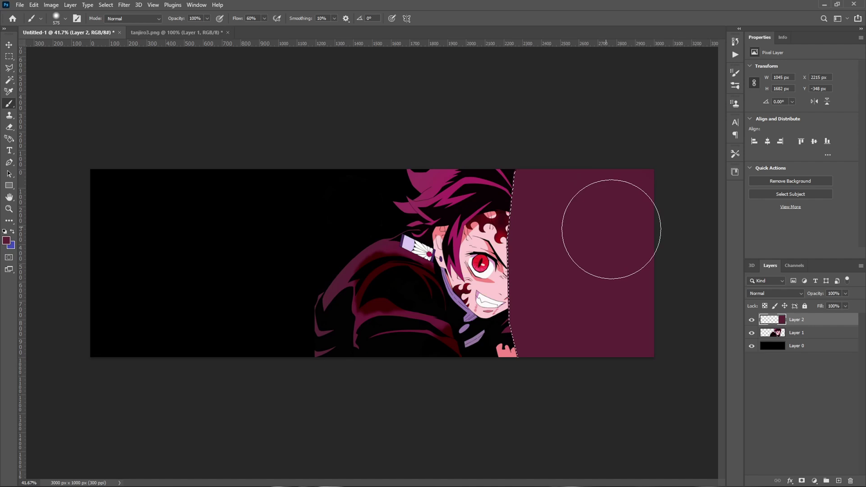
Step: Move the maroon layer beneath the render layer and clear the selection
{"action": "left_click", "coordinate": [9, 45]}
{"action": "left_click_drag", "start_coordinate": [825, 321], "coordinate": [827, 344]}
{"action": "key", "text": "ctrl+d"}
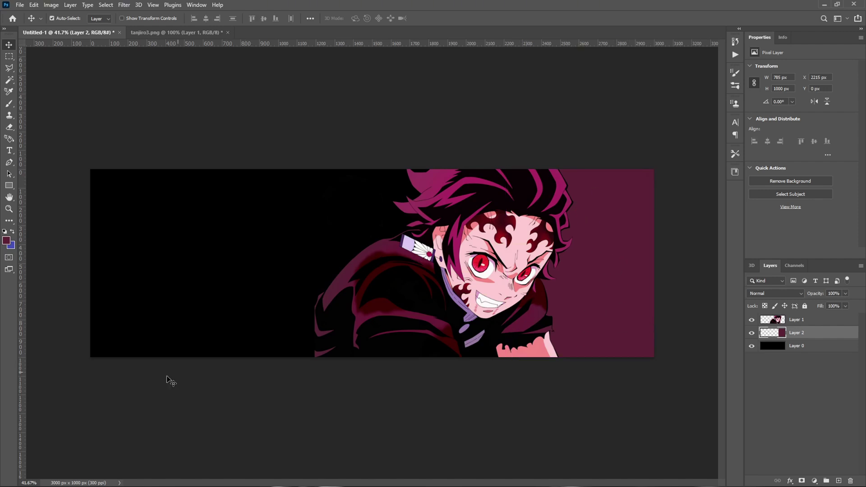
Step: Paint the black background layer white (ffffff) with the brush across the area left of the character
{"action": "left_click", "coordinate": [811, 349]}
{"action": "left_click", "coordinate": [9, 104]}
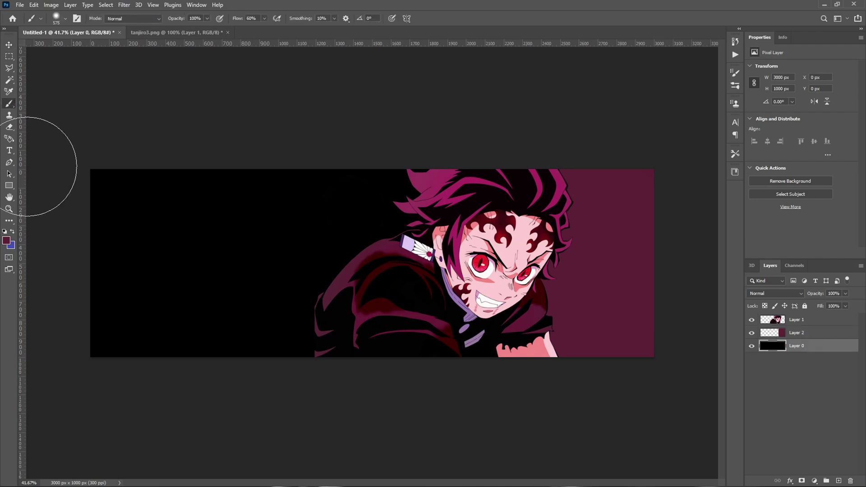
{"action": "left_click", "coordinate": [6, 240]}
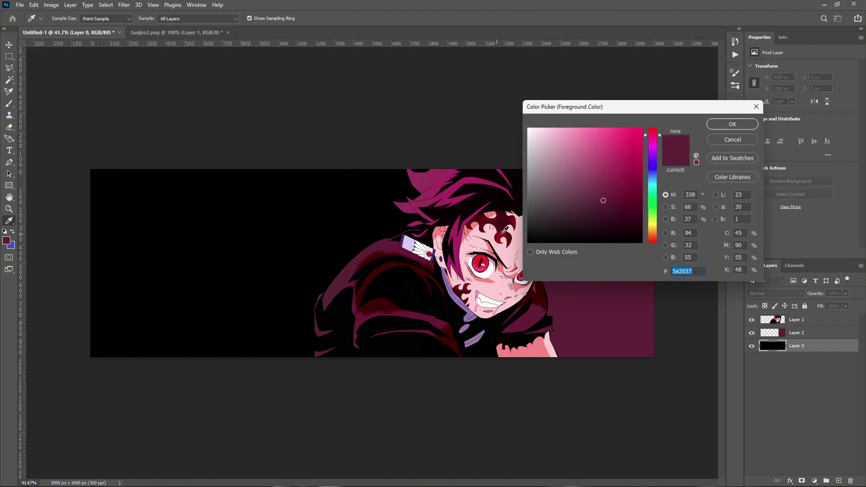
{"action": "type", "text": "ffffff"}
{"action": "left_click", "coordinate": [711, 125]}
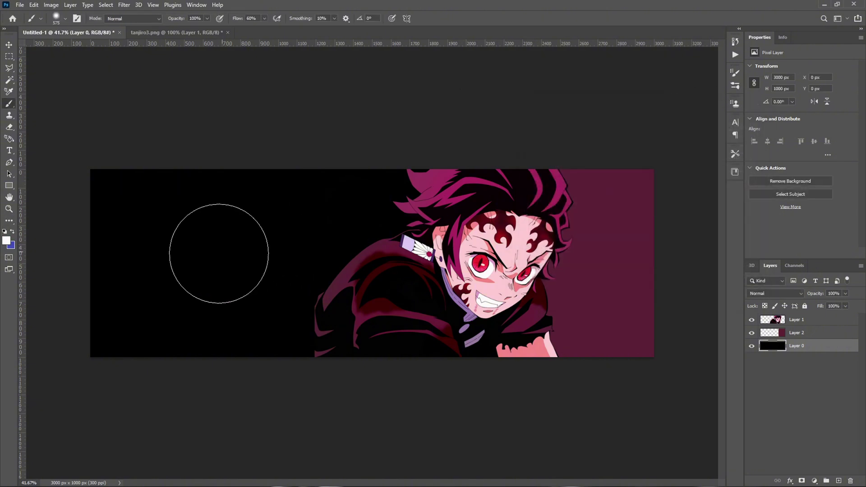
{"action": "mouse_move", "coordinate": [216, 252]}
{"action": "left_mouse_down"}
{"action": "mouse_move", "coordinate": [257, 227]}
{"action": "mouse_move", "coordinate": [135, 197]}
{"action": "mouse_move", "coordinate": [347, 195]}
{"action": "mouse_move", "coordinate": [404, 171]}
{"action": "mouse_move", "coordinate": [382, 248]}
{"action": "mouse_move", "coordinate": [331, 295]}
{"action": "mouse_move", "coordinate": [366, 292]}
{"action": "mouse_move", "coordinate": [258, 299]}
{"action": "mouse_move", "coordinate": [329, 302]}
{"action": "mouse_move", "coordinate": [128, 250]}
{"action": "mouse_move", "coordinate": [87, 205]}
{"action": "mouse_move", "coordinate": [74, 266]}
{"action": "mouse_move", "coordinate": [101, 339]}
{"action": "mouse_move", "coordinate": [284, 358]}
{"action": "mouse_move", "coordinate": [356, 218]}
{"action": "mouse_move", "coordinate": [384, 197]}
{"action": "mouse_move", "coordinate": [390, 218]}
{"action": "mouse_move", "coordinate": [310, 332]}
{"action": "mouse_move", "coordinate": [178, 261]}
{"action": "mouse_move", "coordinate": [149, 177]}
{"action": "mouse_move", "coordinate": [94, 332]}
{"action": "mouse_move", "coordinate": [217, 188]}
{"action": "left_mouse_up"}
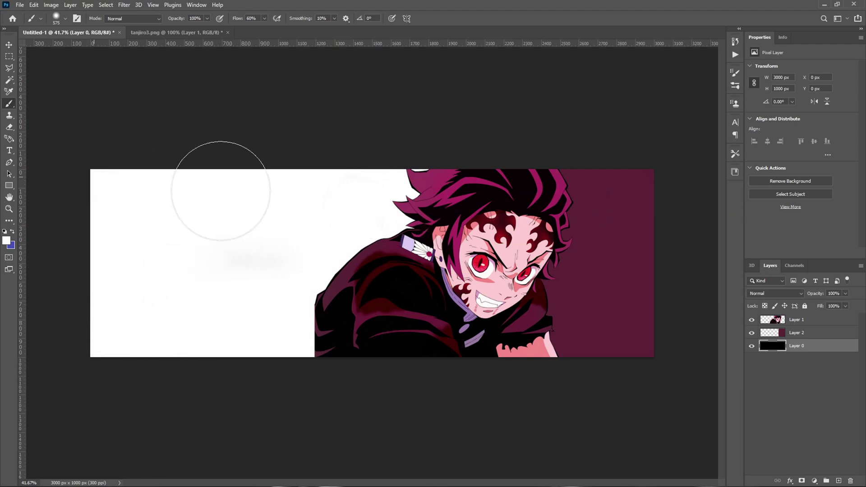
{"action": "left_click", "coordinate": [9, 44]}
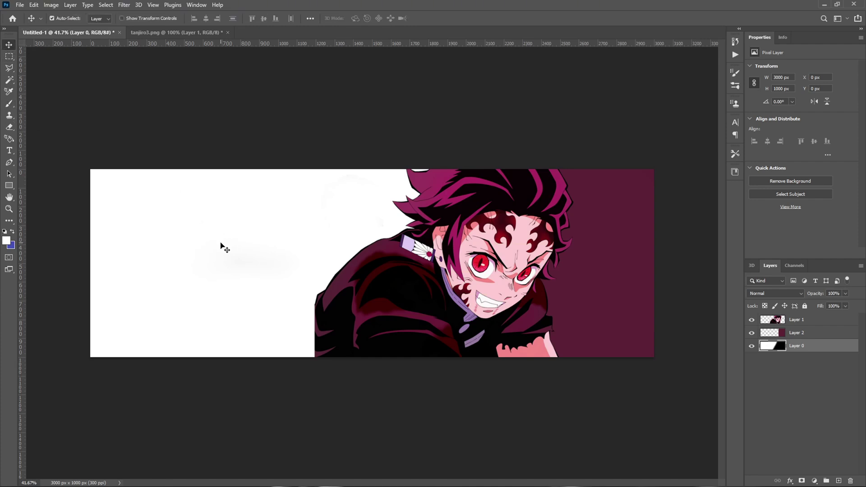
Step: Add the banner name in capitals on the white area as black (000000) 28.8 pt text in Amerika Signature Demo
{"action": "key", "text": "t"}
{"action": "left_click", "coordinate": [189, 265]}
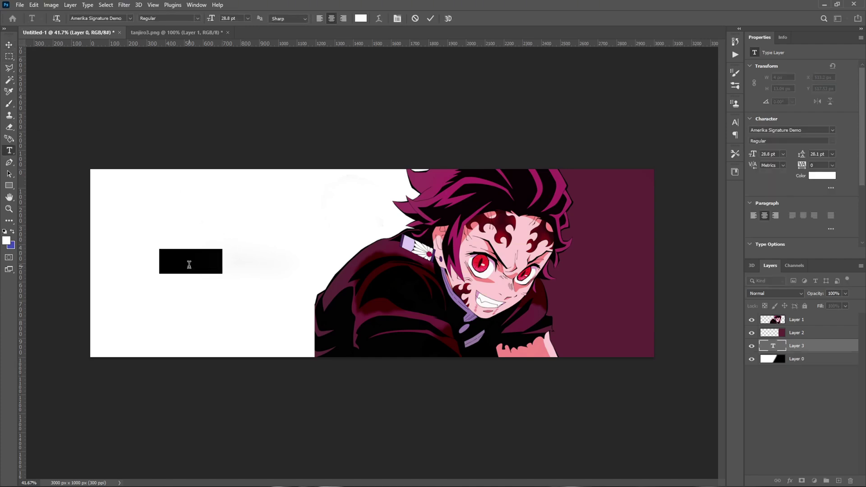
{"action": "left_click", "coordinate": [366, 20]}
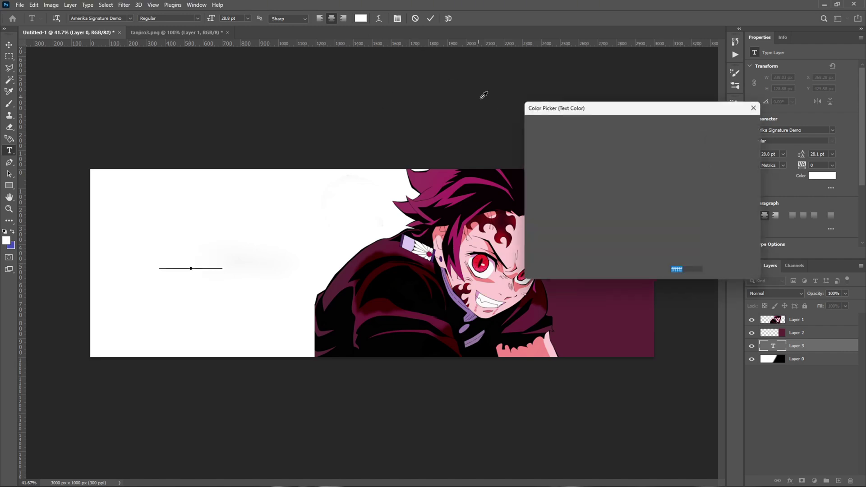
{"action": "left_click_drag", "start_coordinate": [598, 158], "coordinate": [527, 244]}
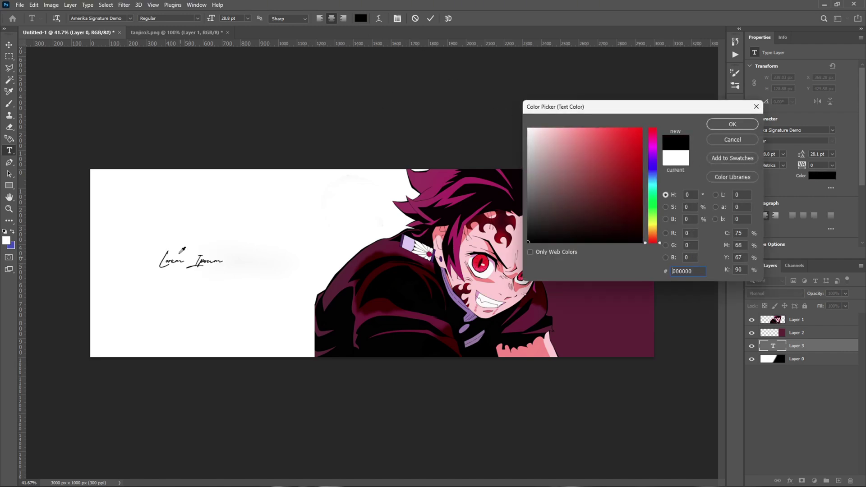
{"action": "left_click", "coordinate": [732, 124]}
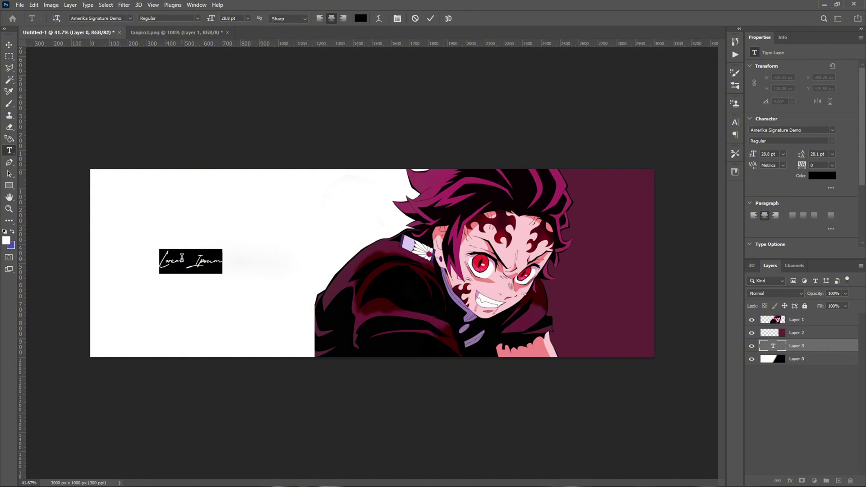
{"action": "type", "text": "KEV"}
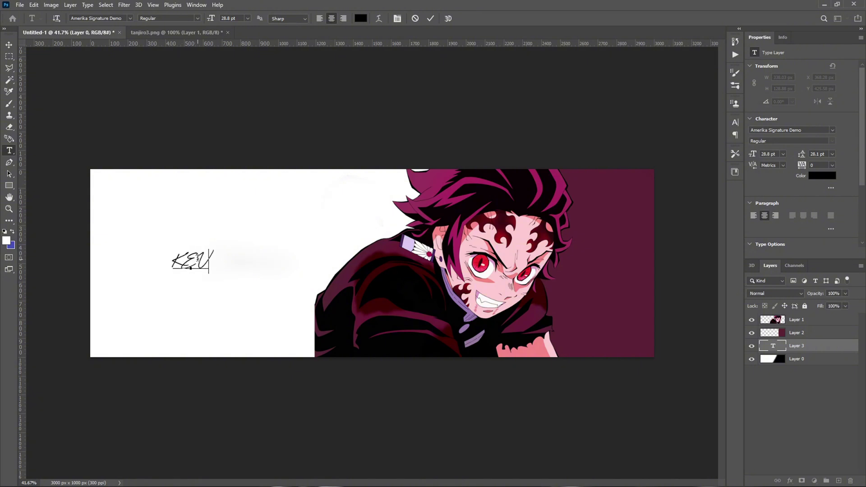
{"action": "double_click", "coordinate": [198, 259]}
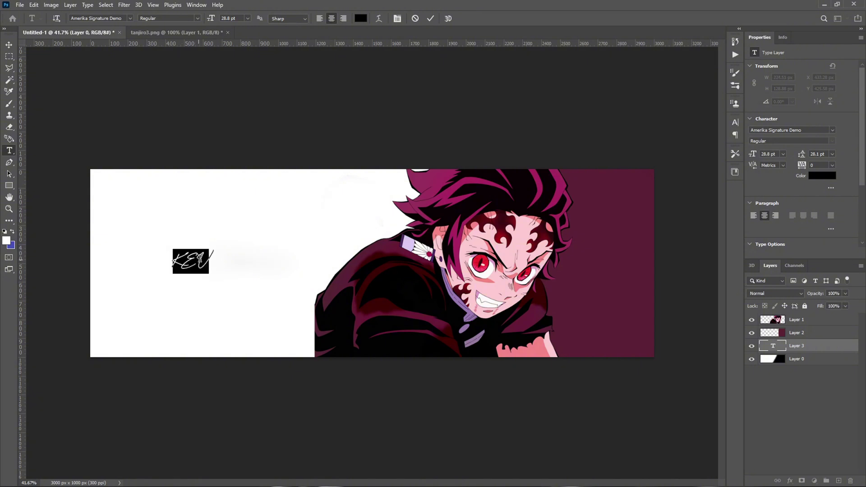
{"action": "left_click", "coordinate": [822, 345]}
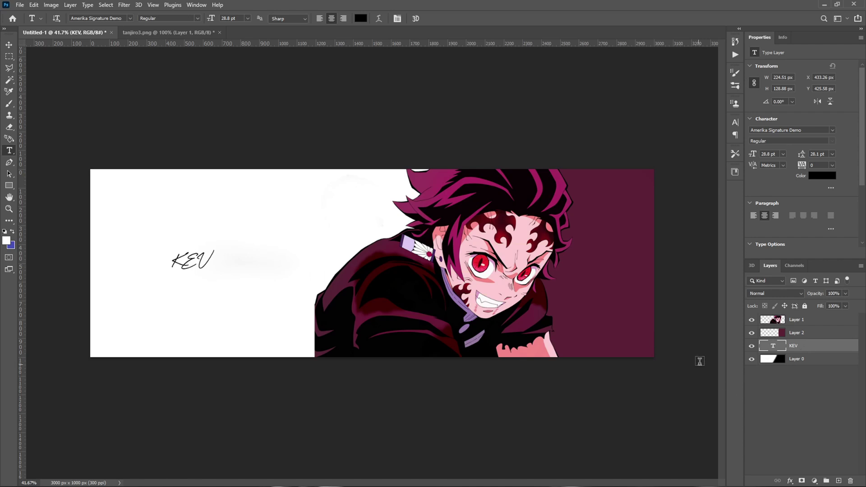
Step: Hide the signature-style text and add the same name as a second black text layer in Exima Geometric
{"action": "left_click", "coordinate": [752, 346]}
{"action": "left_click", "coordinate": [179, 263]}
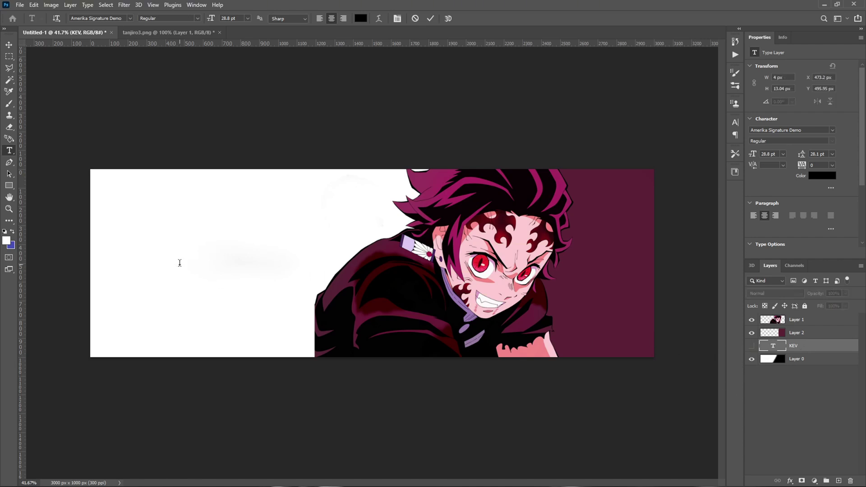
{"action": "type", "text": "KEV"}
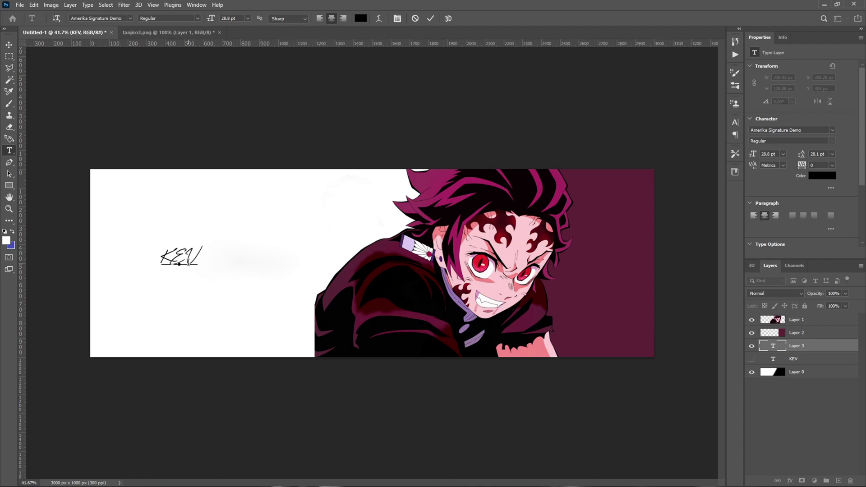
{"action": "key", "text": "ctrl+a"}
{"action": "left_click", "coordinate": [130, 18]}
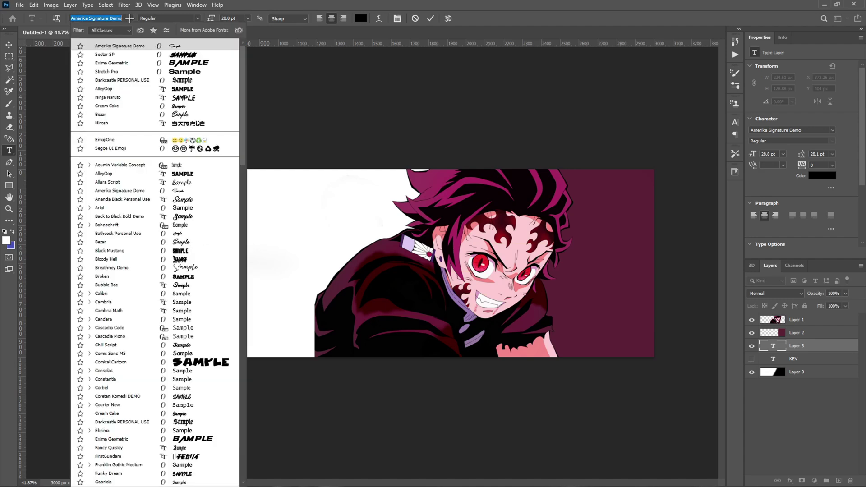
{"action": "left_click", "coordinate": [197, 63]}
{"action": "key", "text": "ctrl+Return"}
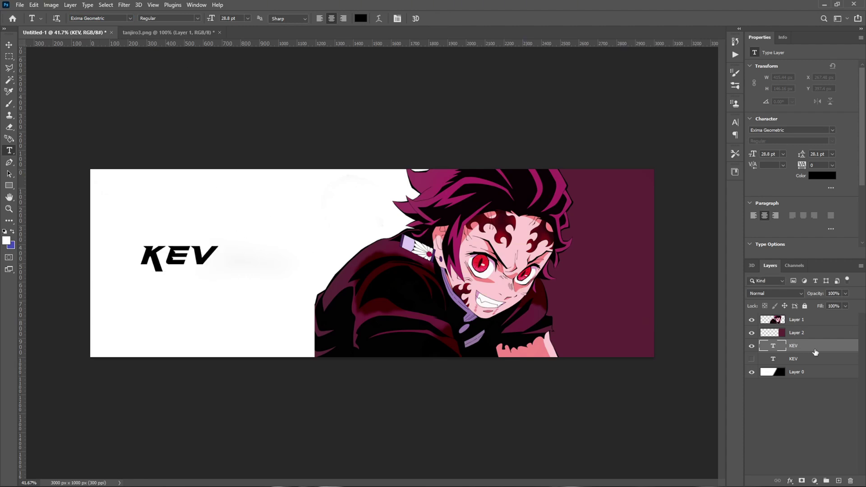
Step: Scale the Exima Geometric name to about 340% and place it across the white area beside the character
{"action": "key", "text": "ctrl+t"}
{"action": "left_click_drag", "start_coordinate": [216, 272], "coordinate": [407, 338]}
{"action": "left_click_drag", "start_coordinate": [348, 306], "coordinate": [307, 272]}
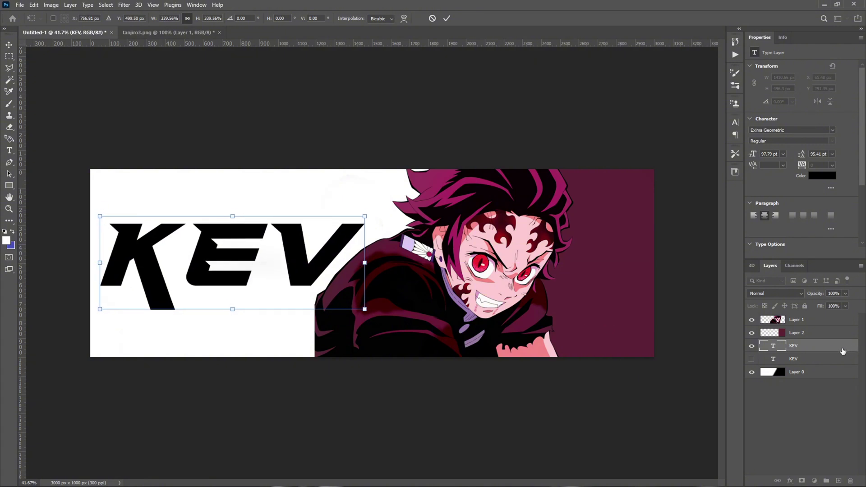
{"action": "key", "text": "Return"}
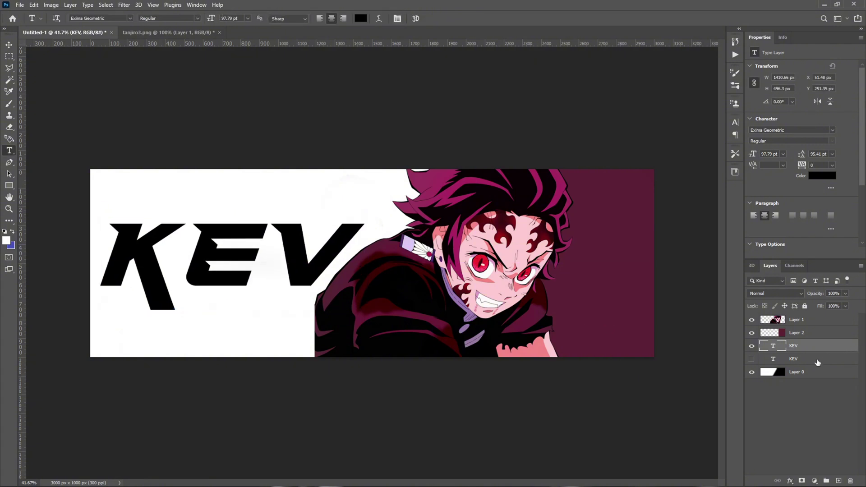
Step: Show the signature-style name again, enlarge it to about 1490 px wide, and place it behind the bold name
{"action": "left_click", "coordinate": [752, 360]}
{"action": "left_click", "coordinate": [807, 360]}
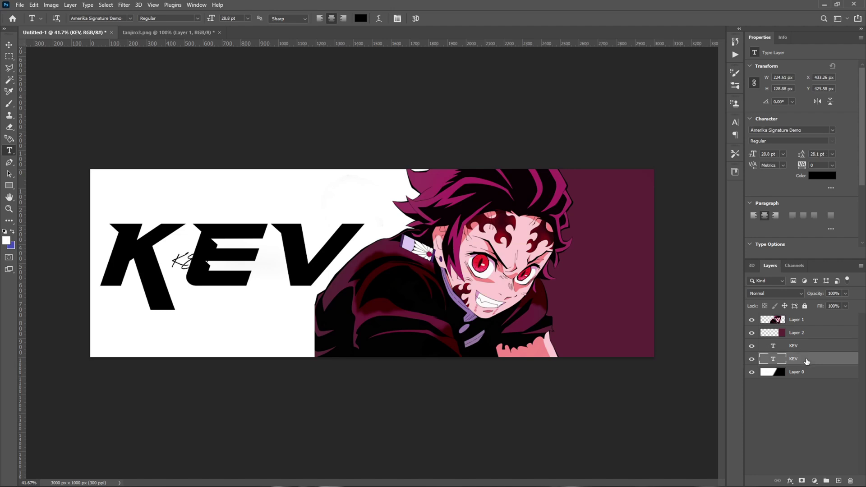
{"action": "key", "text": "ctrl+t"}
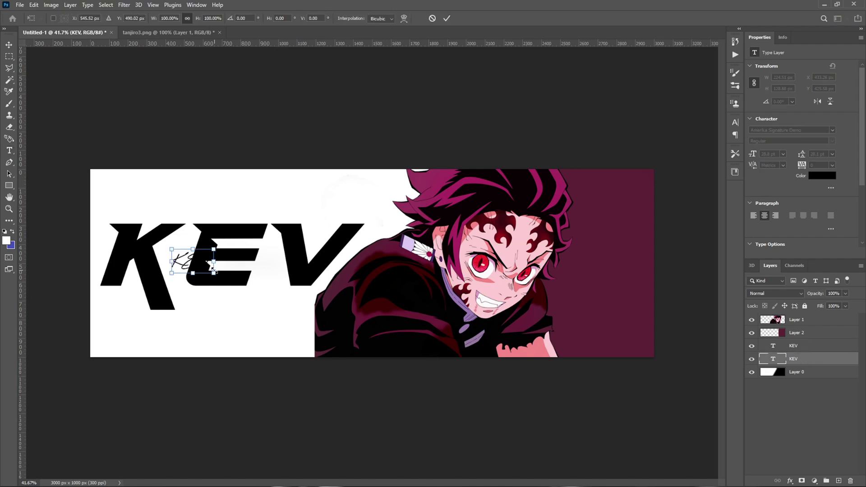
{"action": "left_click_drag", "start_coordinate": [213, 270], "coordinate": [408, 381]}
{"action": "left_click_drag", "start_coordinate": [311, 303], "coordinate": [253, 248]}
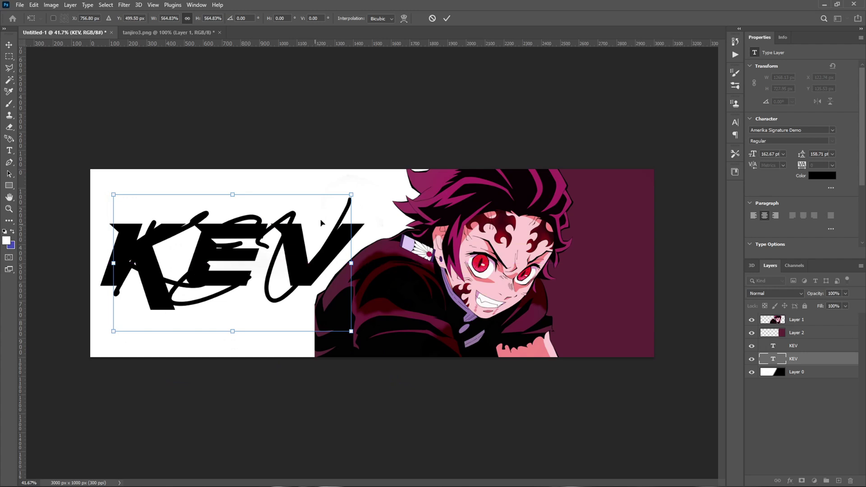
{"action": "left_click_drag", "start_coordinate": [351, 195], "coordinate": [393, 170]}
{"action": "left_click_drag", "start_coordinate": [302, 248], "coordinate": [289, 260]}
{"action": "key", "text": "Return"}
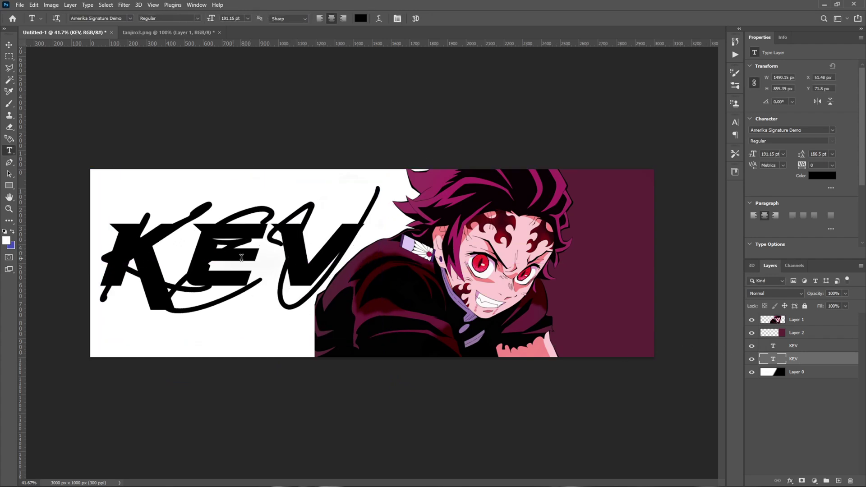
Step: Lower the signature-style text layer's opacity to 47%
{"action": "left_click", "coordinate": [846, 293]}
{"action": "left_click_drag", "start_coordinate": [848, 304], "coordinate": [824, 305]}
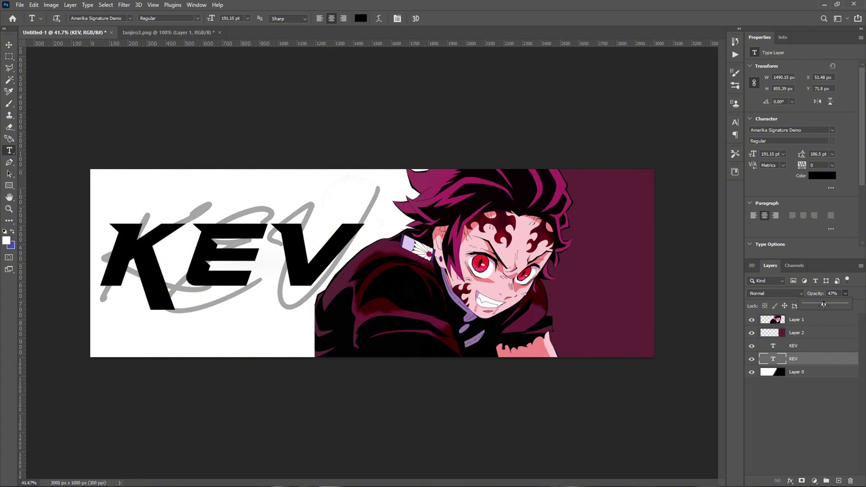
{"action": "left_click", "coordinate": [859, 296]}
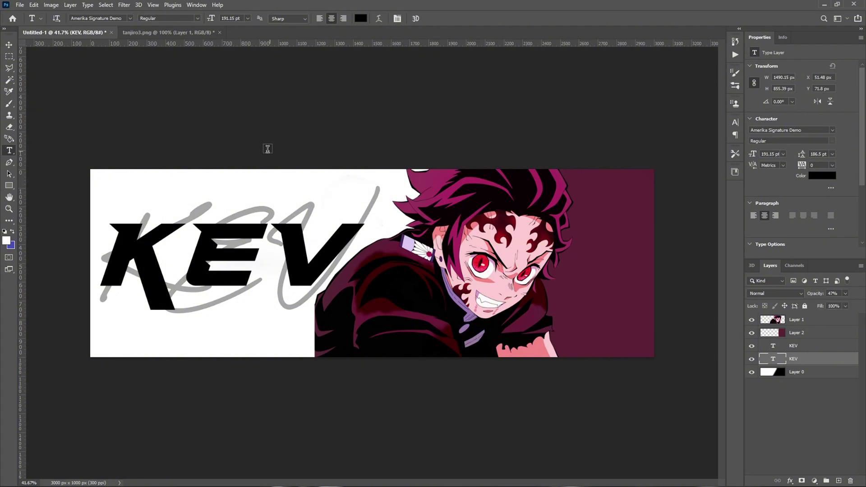
Step: Apply a Motion Blur with a 20° angle and 71 px distance to the signature-style text as a smart object
{"action": "left_click", "coordinate": [124, 4]}
{"action": "mouse_move", "coordinate": [157, 118]}
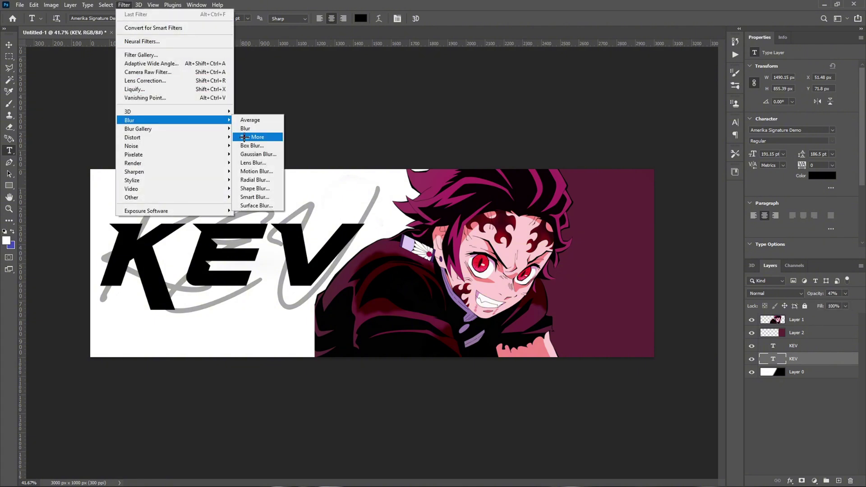
{"action": "left_click", "coordinate": [257, 170]}
{"action": "left_click", "coordinate": [413, 185]}
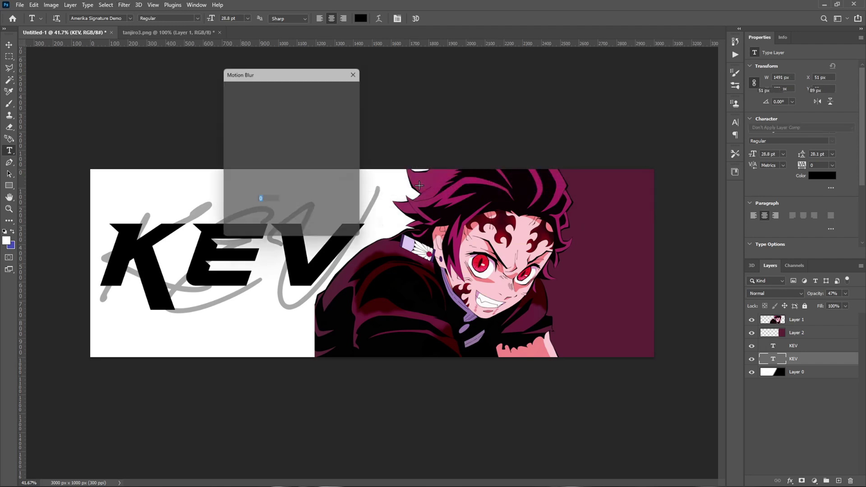
{"action": "left_click_drag", "start_coordinate": [266, 71], "coordinate": [500, 117]}
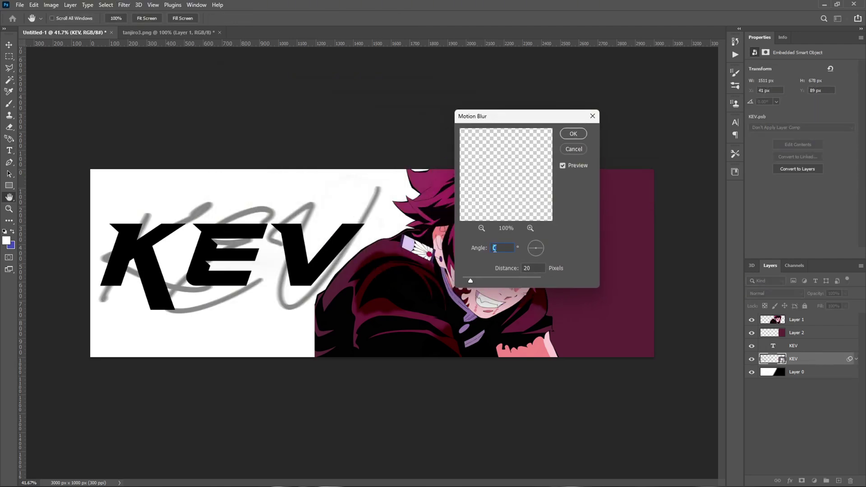
{"action": "left_click", "coordinate": [486, 278]}
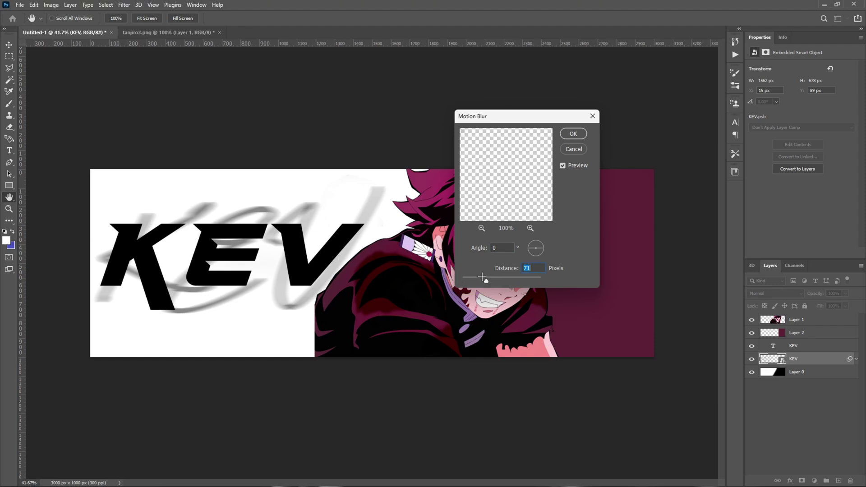
{"action": "left_click_drag", "start_coordinate": [482, 277], "coordinate": [478, 278]}
{"action": "left_click", "coordinate": [530, 246]}
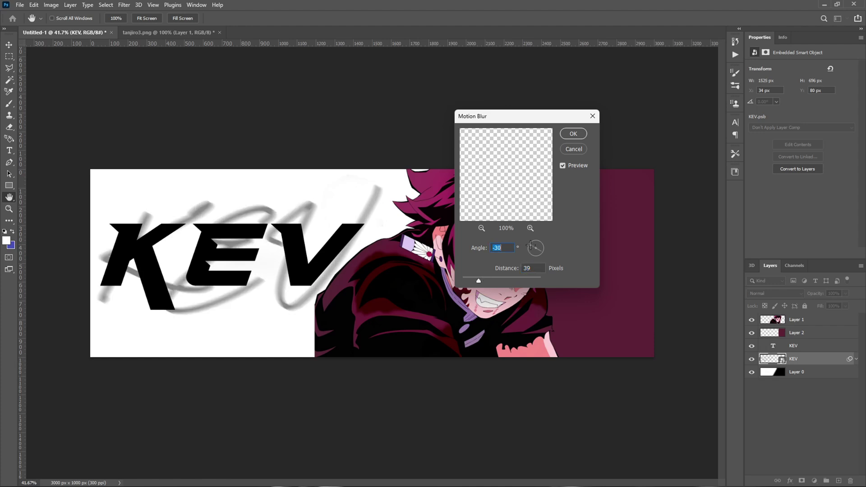
{"action": "key", "text": "ctrl+z"}
{"action": "left_click", "coordinate": [532, 250]}
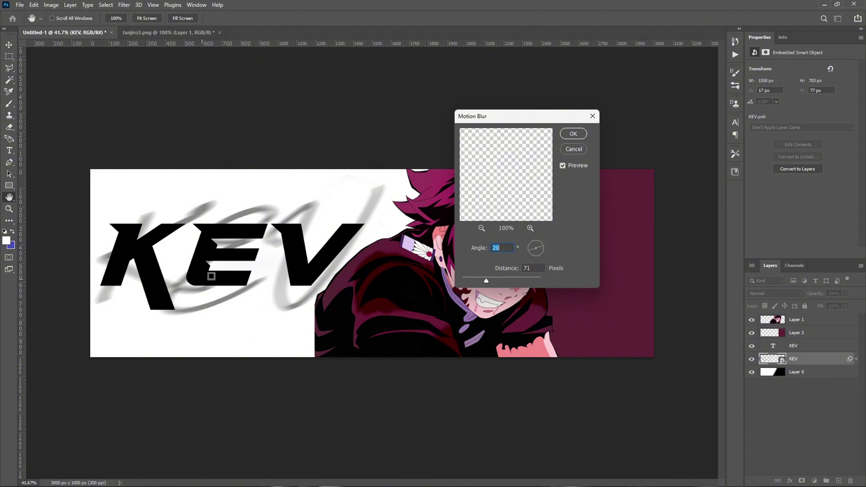
{"action": "left_click", "coordinate": [574, 135]}
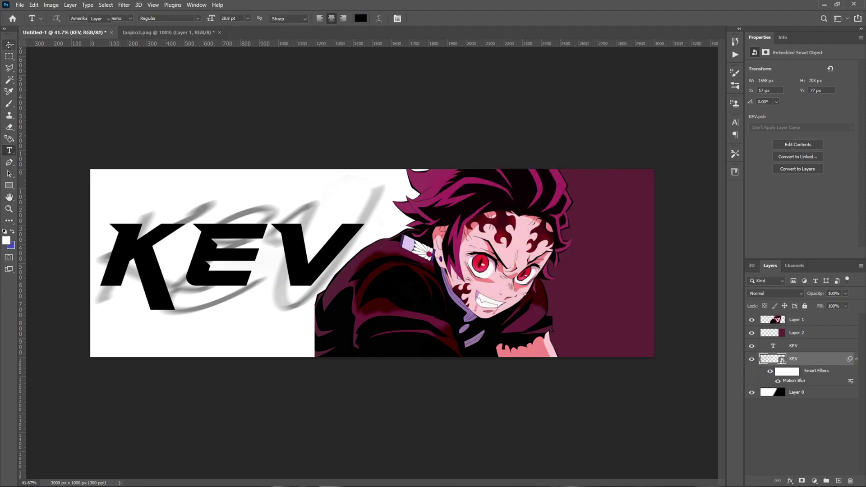
{"action": "left_click", "coordinate": [9, 44]}
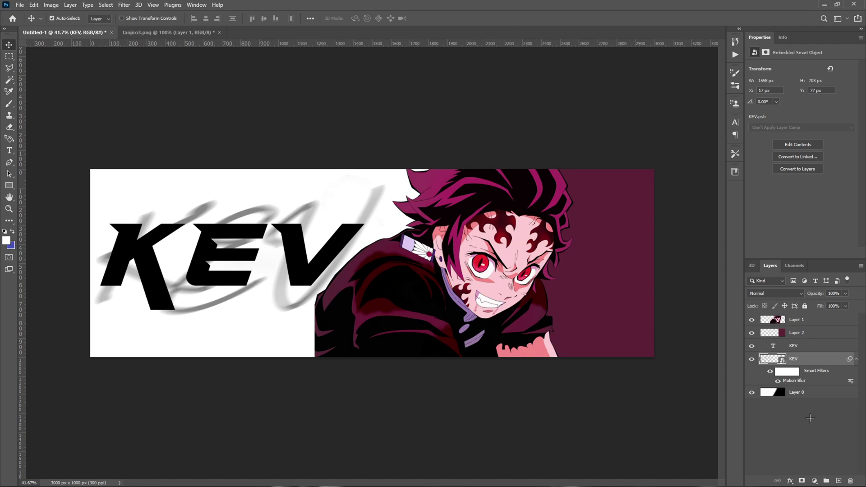
{"action": "left_click", "coordinate": [856, 359]}
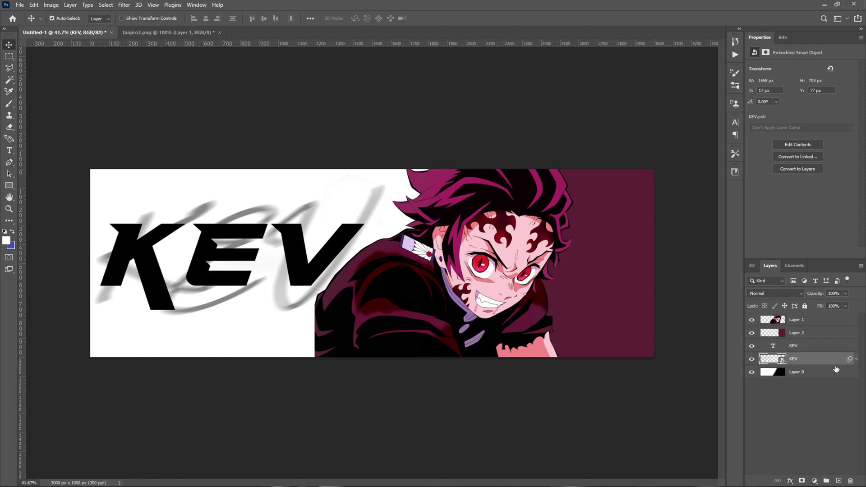
Step: Duplicate the character render layer and enlarge the copy to about 250%, placing its face over the name side of the banner
{"action": "left_click", "coordinate": [807, 321]}
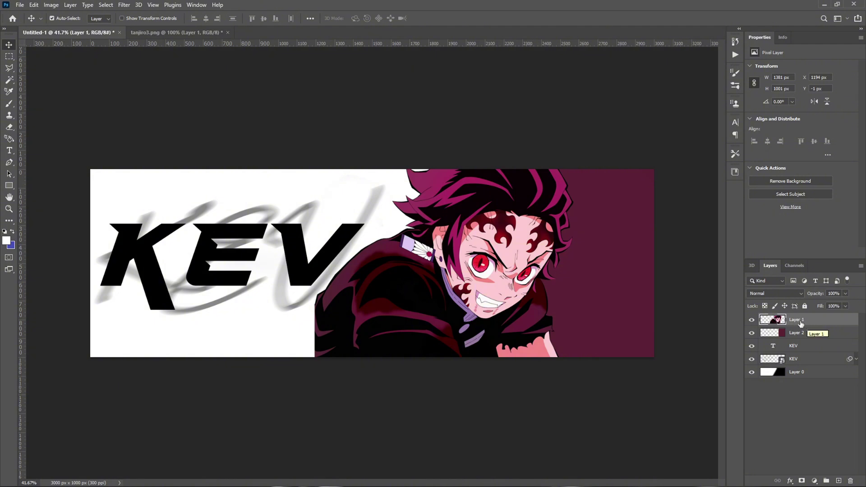
{"action": "key", "text": "ctrl+j"}
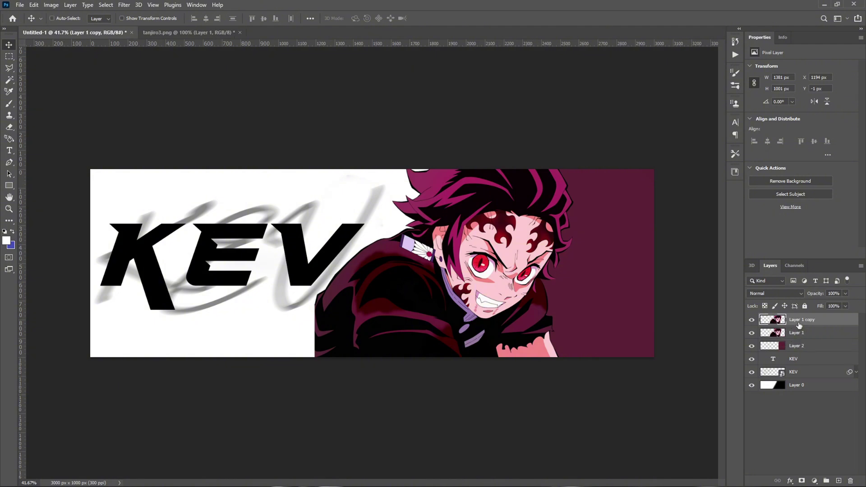
{"action": "key", "text": "ctrl+t"}
{"action": "left_click_drag", "start_coordinate": [573, 358], "coordinate": [812, 483]}
{"action": "scroll", "coordinate": [507, 302], "scroll_direction": "down", "scroll_amount": 7}
{"action": "scroll", "coordinate": [507, 305], "scroll_direction": "down", "scroll_amount": 2}
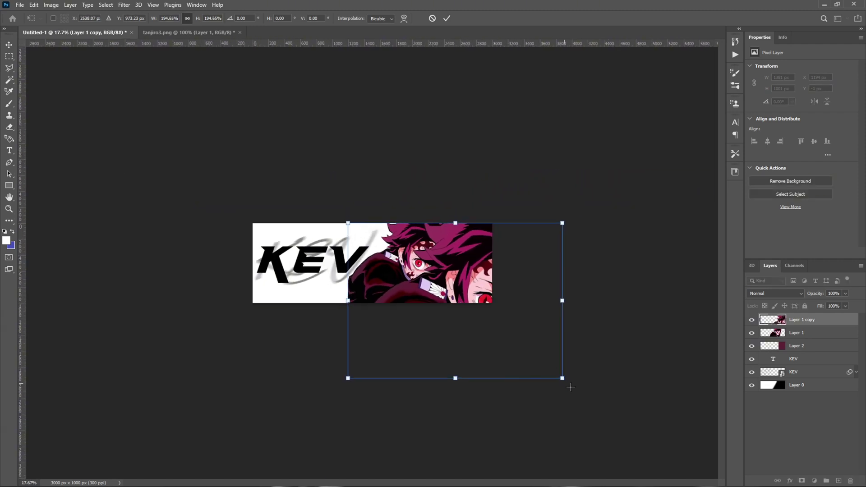
{"action": "left_click_drag", "start_coordinate": [558, 380], "coordinate": [340, 316]}
{"action": "left_click_drag", "start_coordinate": [455, 382], "coordinate": [406, 344]}
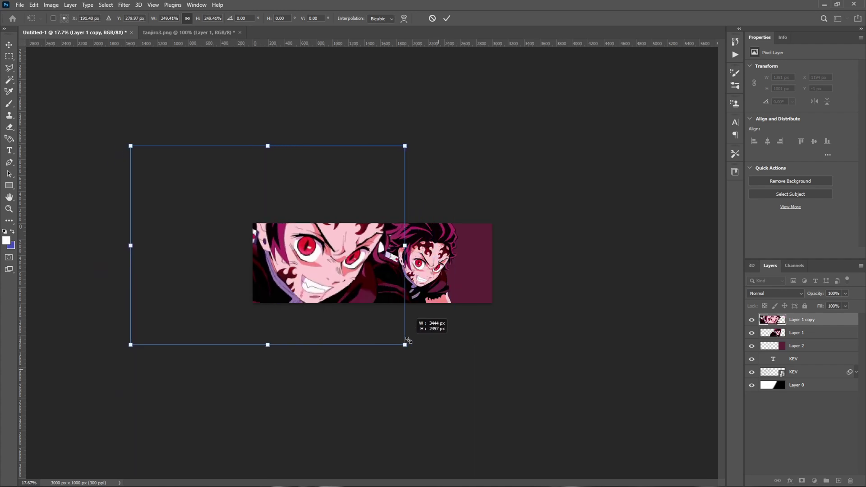
{"action": "left_click_drag", "start_coordinate": [336, 299], "coordinate": [355, 306]}
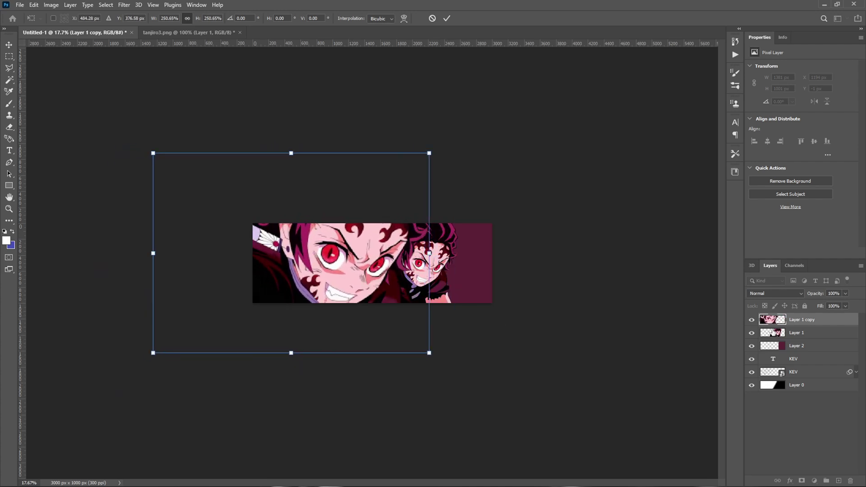
Step: Move the enlarged render copy beneath both name layers, just above the background, and shift it about 52 px right and 86 px up
{"action": "left_click", "coordinate": [807, 322]}
{"action": "left_click_drag", "start_coordinate": [812, 322], "coordinate": [808, 379]}
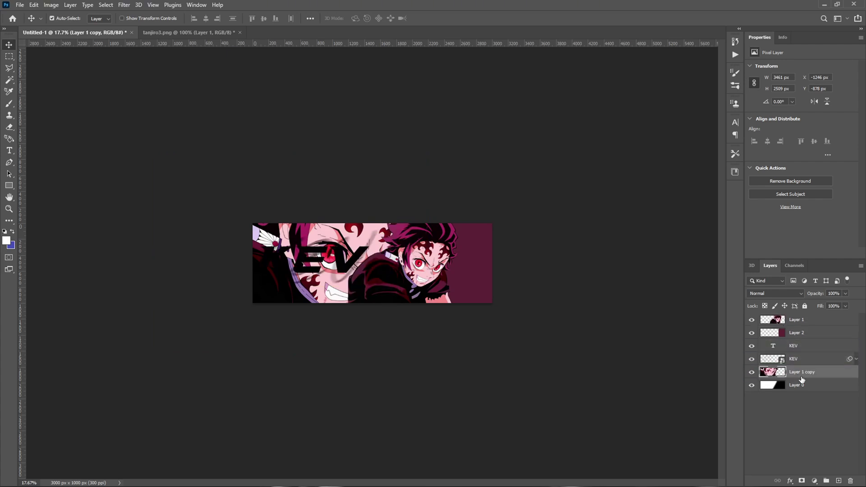
{"action": "scroll", "coordinate": [451, 287], "scroll_direction": "up", "scroll_amount": 3}
{"action": "scroll", "coordinate": [451, 288], "scroll_direction": "up", "scroll_amount": 1}
{"action": "key", "text": "ctrl+t"}
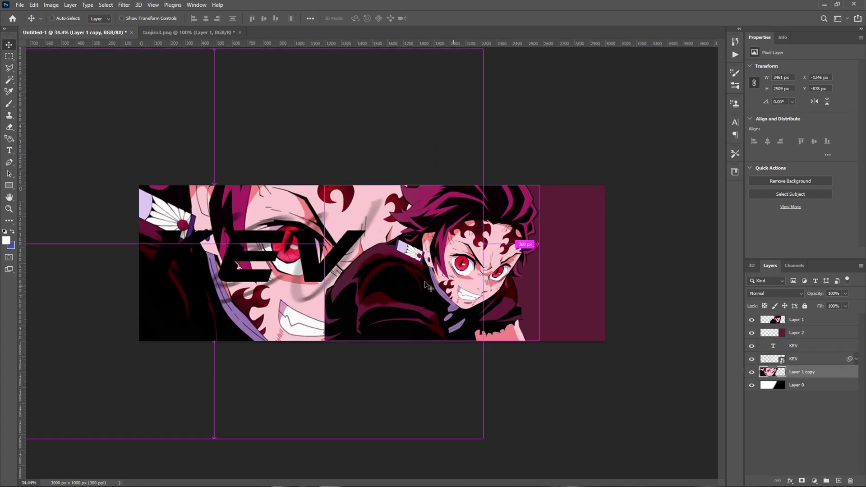
{"action": "mouse_move", "coordinate": [302, 241]}
{"action": "left_mouse_down"}
{"action": "mouse_move", "coordinate": [333, 254]}
{"action": "mouse_move", "coordinate": [311, 255]}
{"action": "left_mouse_up"}
{"action": "key", "text": "Return"}
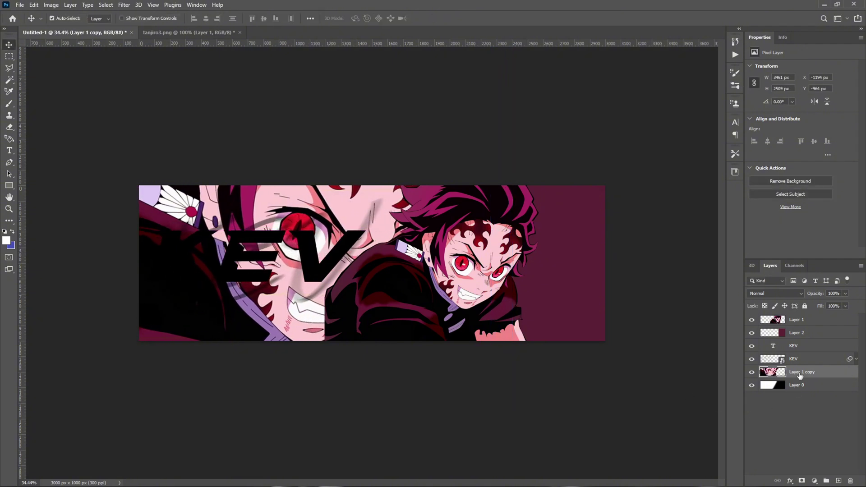
Step: Set the enlarged render copy's blend mode to Luminosity and its opacity to 43%
{"action": "left_click", "coordinate": [767, 294]}
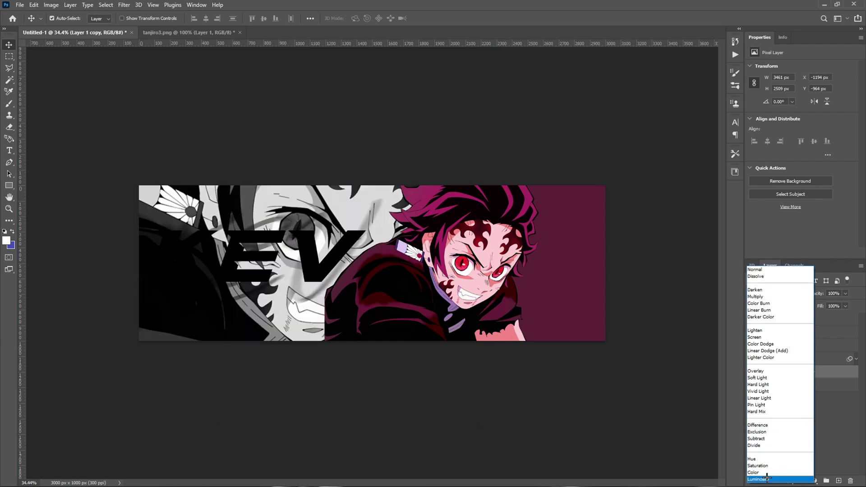
{"action": "left_click", "coordinate": [767, 478]}
{"action": "left_click", "coordinate": [846, 293]}
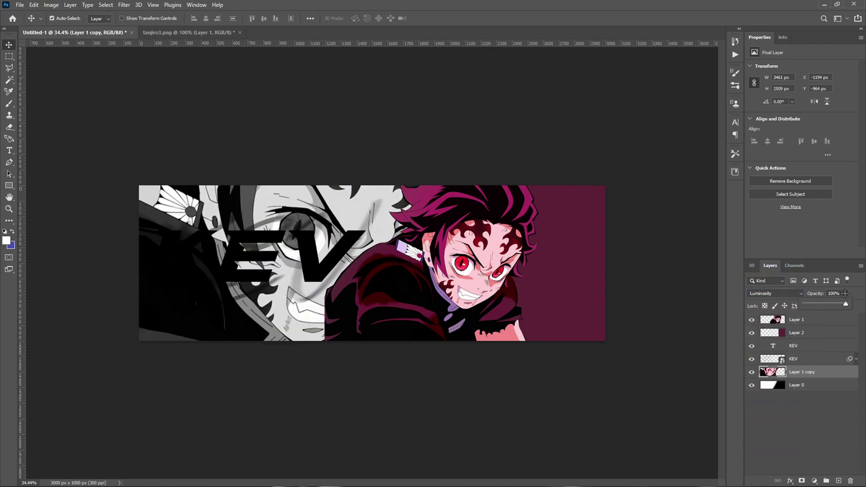
{"action": "left_click_drag", "start_coordinate": [848, 305], "coordinate": [821, 304]}
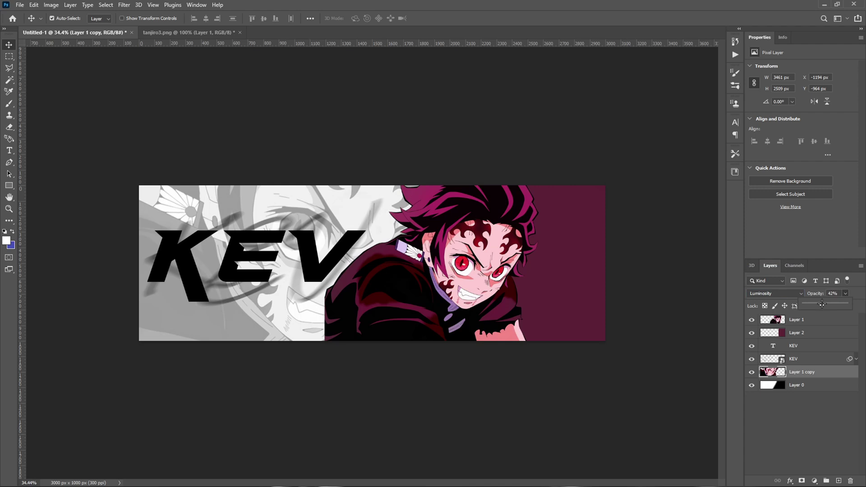
{"action": "left_click_drag", "start_coordinate": [822, 304], "coordinate": [823, 305]}
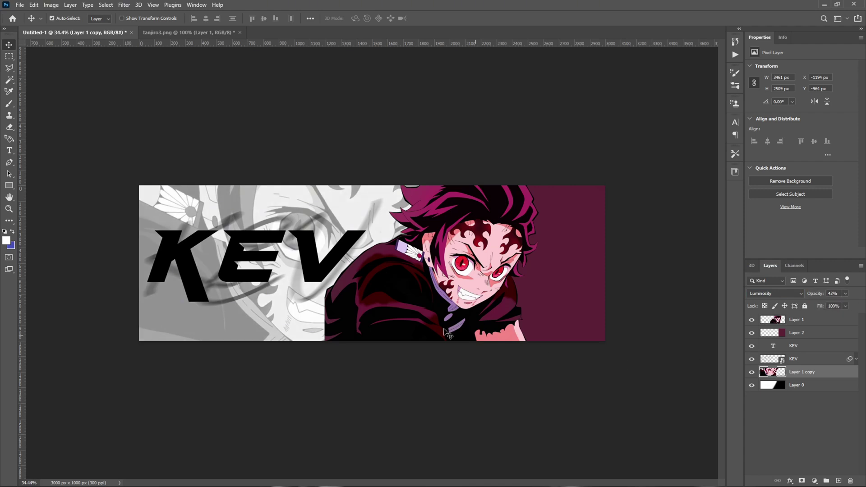
Step: Reposition the faded render copy behind the name, moving it about 52 px left and 61 px up
{"action": "key", "text": "ctrl+t"}
{"action": "mouse_move", "coordinate": [324, 307]}
{"action": "left_mouse_down"}
{"action": "mouse_move", "coordinate": [347, 295]}
{"action": "mouse_move", "coordinate": [318, 297]}
{"action": "left_mouse_up"}
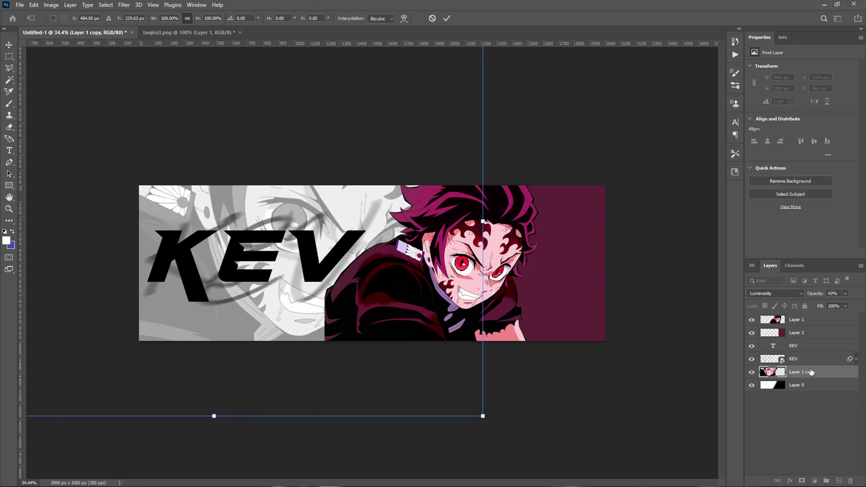
{"action": "key", "text": "Return"}
{"action": "scroll", "coordinate": [375, 297], "scroll_direction": "up", "scroll_amount": 4}
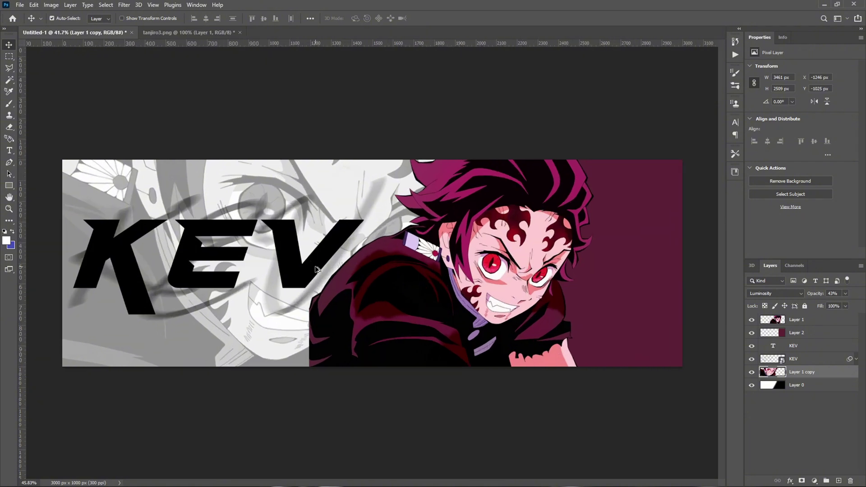
{"action": "scroll", "coordinate": [317, 268], "scroll_direction": "down", "scroll_amount": 2}
Step: Add a Stroke effect to the bold name text in the magenta sampled from the character's hair (#982f5f)
{"action": "double_click", "coordinate": [812, 347]}
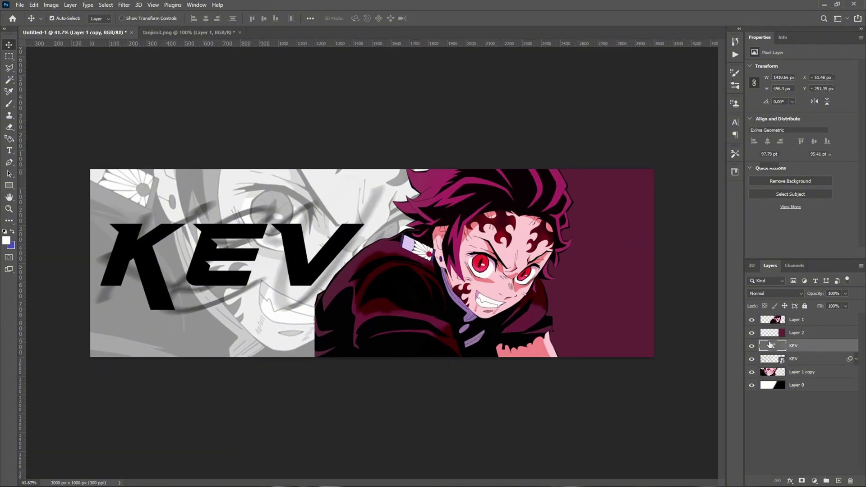
{"action": "left_click", "coordinate": [520, 173]}
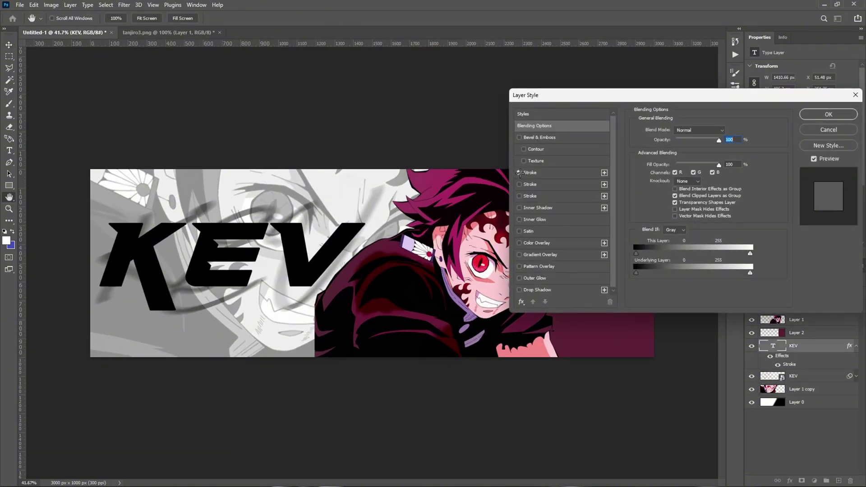
{"action": "left_click", "coordinate": [545, 176]}
{"action": "left_click", "coordinate": [656, 200]}
{"action": "left_click", "coordinate": [431, 202]}
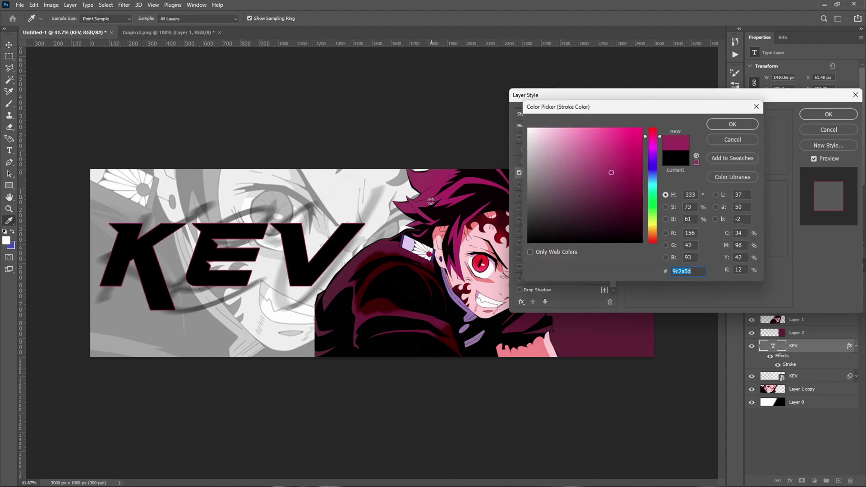
{"action": "left_click", "coordinate": [349, 270]}
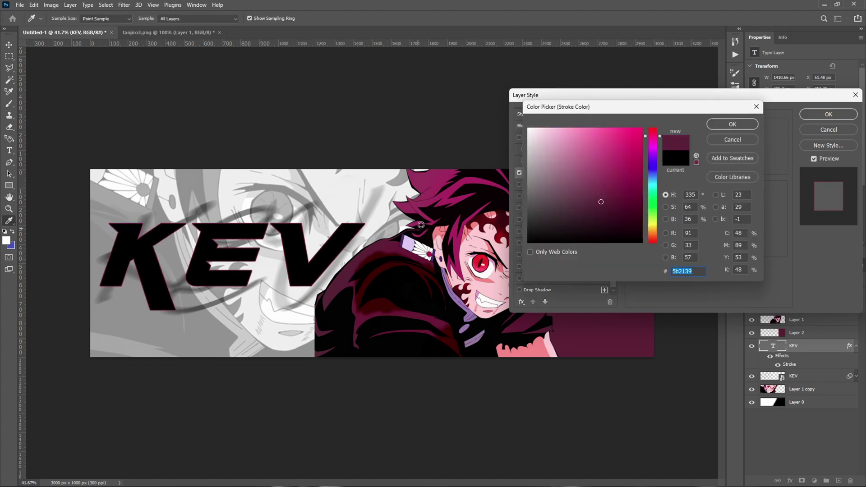
{"action": "left_click", "coordinate": [435, 184]}
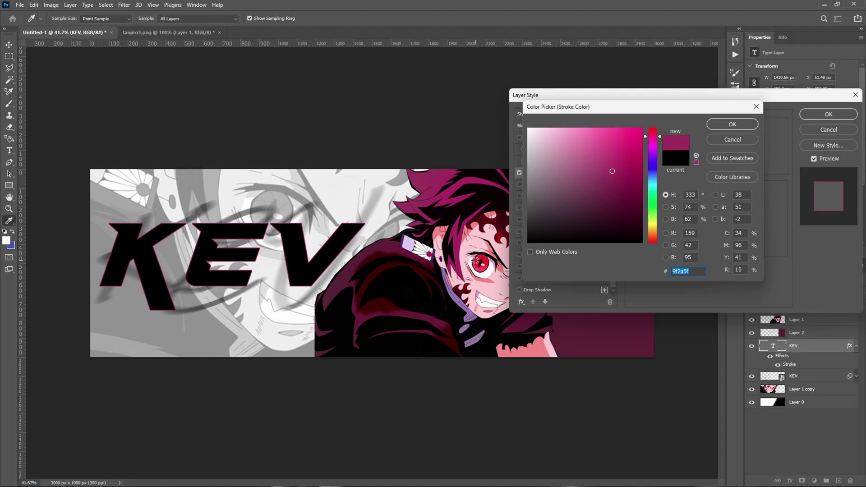
{"action": "left_click", "coordinate": [427, 179]}
{"action": "left_click", "coordinate": [419, 177]}
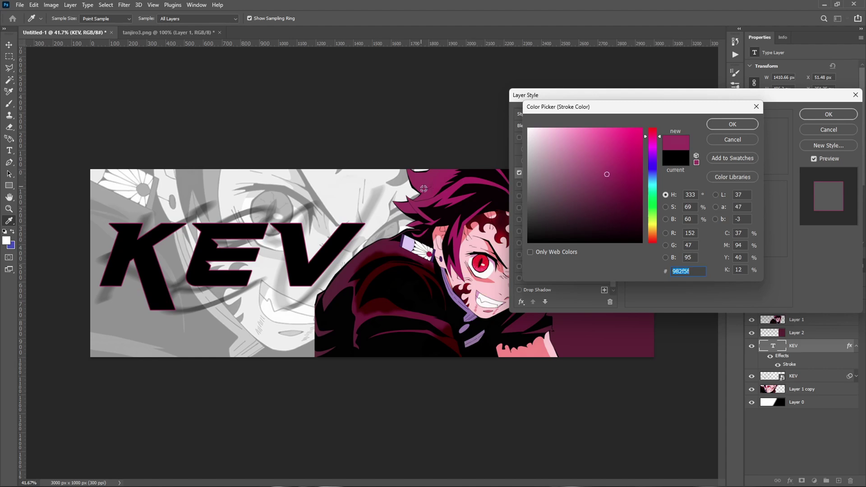
{"action": "left_click", "coordinate": [712, 125]}
Step: Add a black Outer Glow to the bold name text, enlarge its size slightly, and apply the layer style
{"action": "left_click", "coordinate": [519, 277]}
{"action": "left_click", "coordinate": [559, 277]}
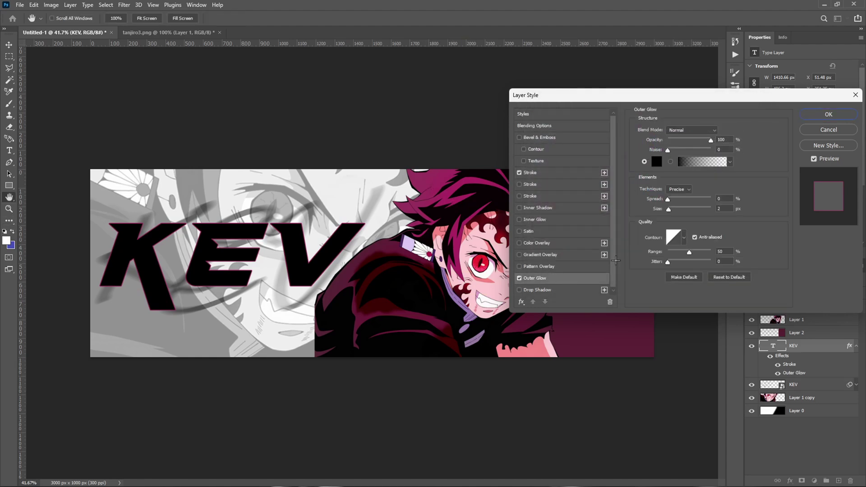
{"action": "left_click_drag", "start_coordinate": [668, 209], "coordinate": [676, 213]}
{"action": "left_click", "coordinate": [808, 115]}
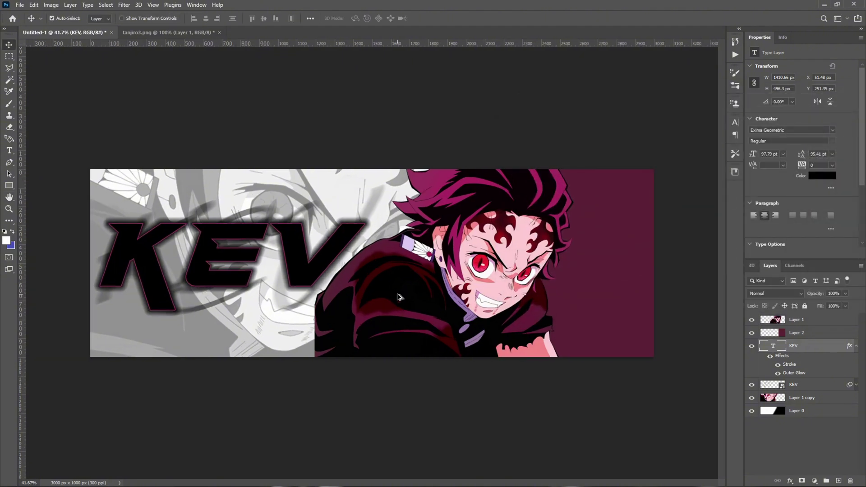
Step: Switch to the browser and search DeviantArt for "tanjiro wallpaper"
{"action": "scroll", "coordinate": [398, 294], "scroll_direction": "up", "scroll_amount": 1}
{"action": "scroll", "coordinate": [398, 294], "scroll_direction": "down", "scroll_amount": 1}
{"action": "left_click_drag", "start_coordinate": [0, 0], "coordinate": [317, 66]}
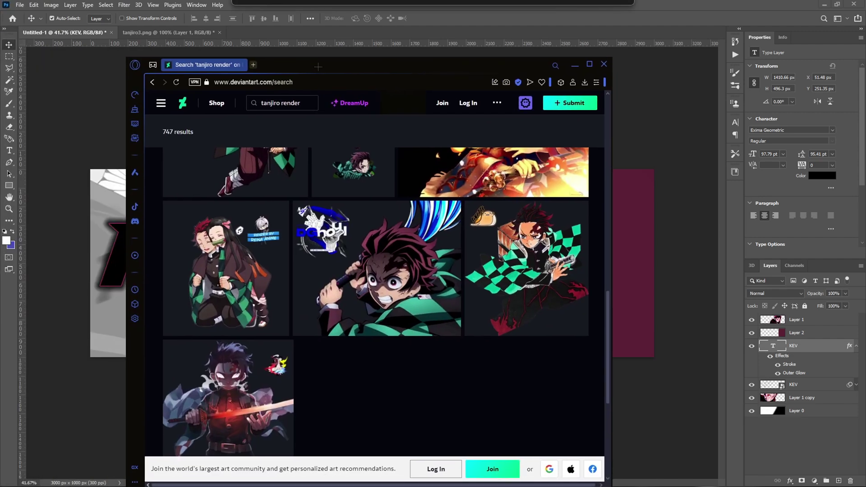
{"action": "left_click", "coordinate": [305, 100]}
{"action": "key", "text": "ctrl+shift+Left"}
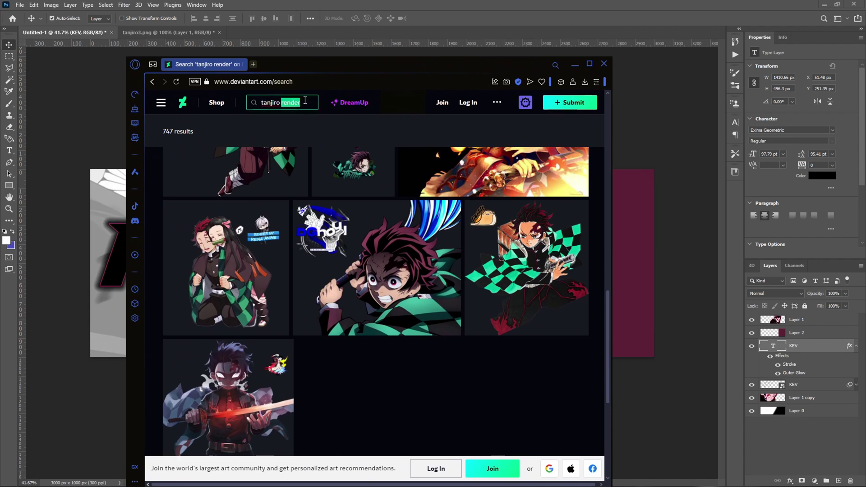
{"action": "key", "text": "BackSpace"}
{"action": "key", "text": "Return"}
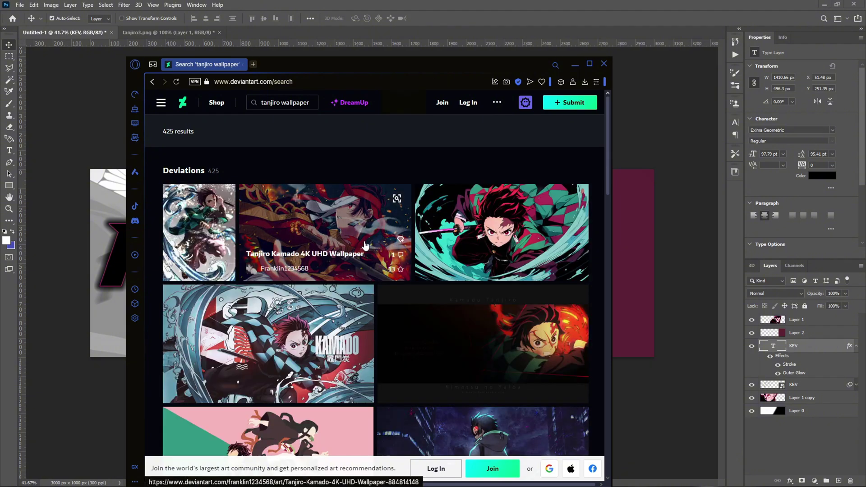
Step: Browse the wallpaper results, open the Tanjiro HD demon slayer wallpaper with teal swirls, and copy the image
{"action": "scroll", "coordinate": [365, 245], "scroll_direction": "down", "scroll_amount": 8}
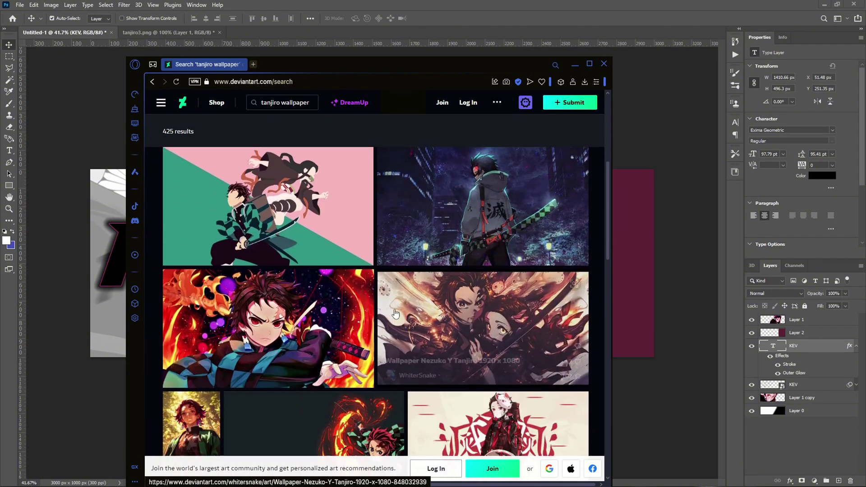
{"action": "scroll", "coordinate": [378, 318], "scroll_direction": "down", "scroll_amount": 8}
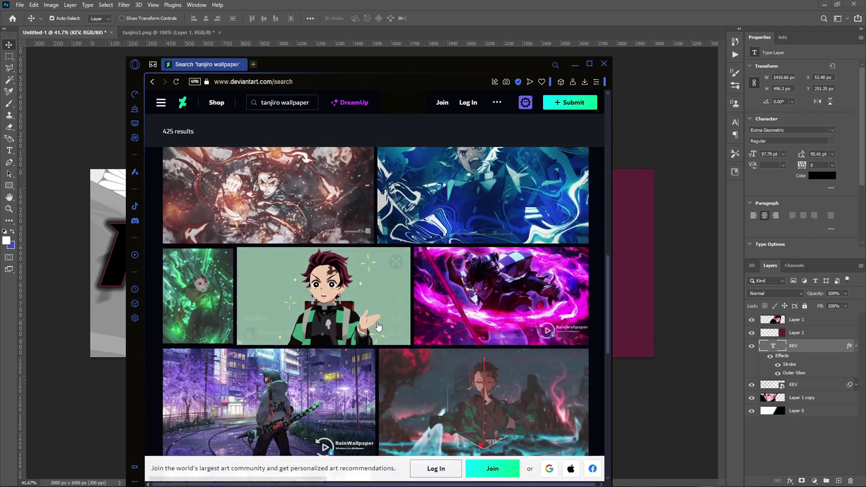
{"action": "scroll", "coordinate": [377, 323], "scroll_direction": "down", "scroll_amount": 5}
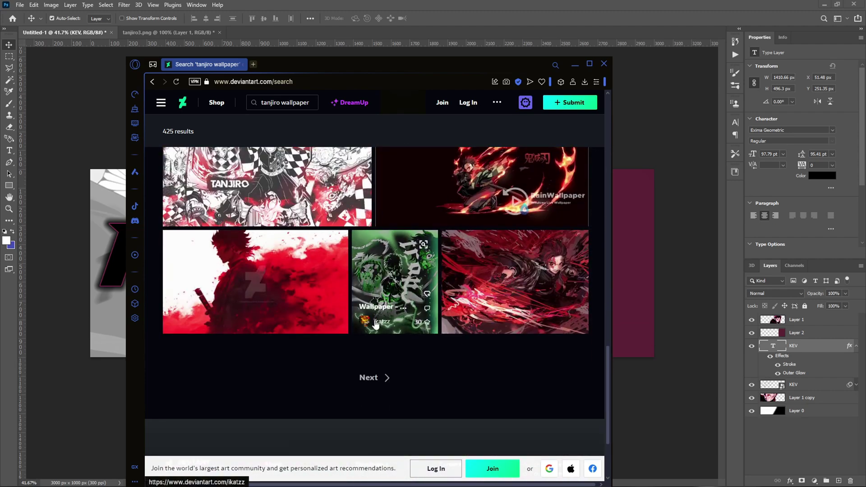
{"action": "left_click", "coordinate": [476, 240]}
{"action": "right_click", "coordinate": [388, 281]}
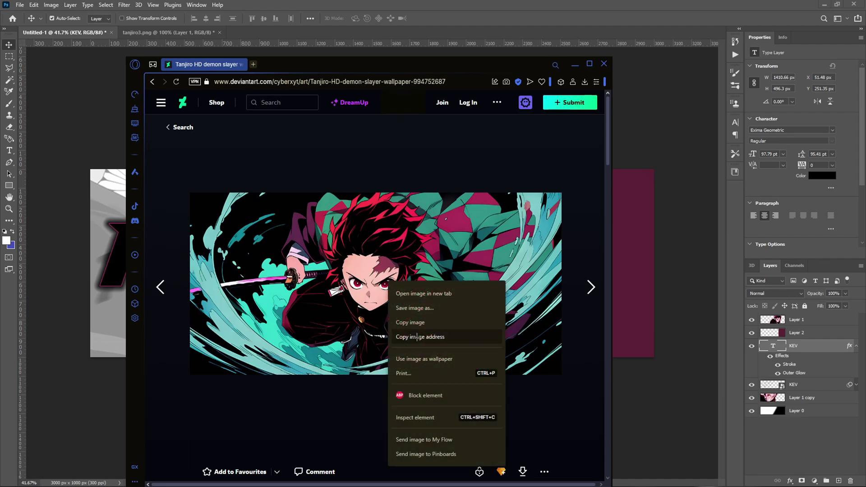
{"action": "left_click", "coordinate": [409, 322]}
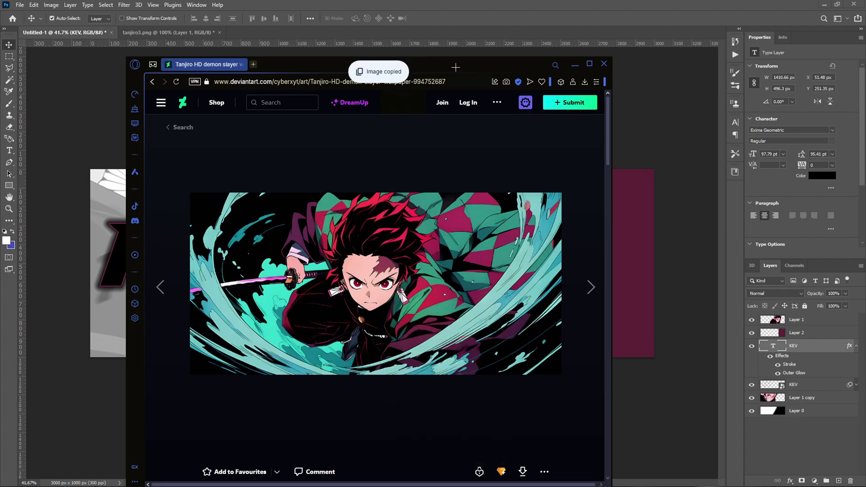
Step: Return to Photoshop, paste the wallpaper above the maroon layer, scale it to about 175%, and place its face over the maroon area
{"action": "left_click", "coordinate": [574, 65]}
{"action": "left_click", "coordinate": [804, 333]}
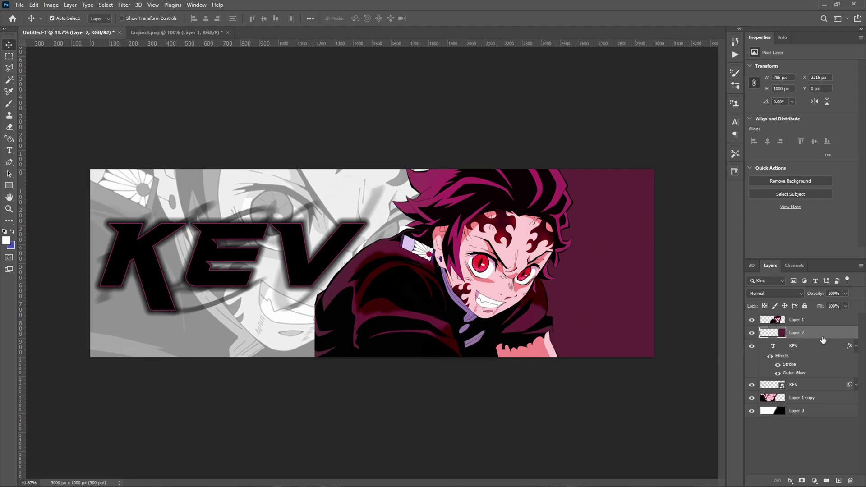
{"action": "key", "text": "ctrl+v"}
{"action": "key", "text": "ctrl+t"}
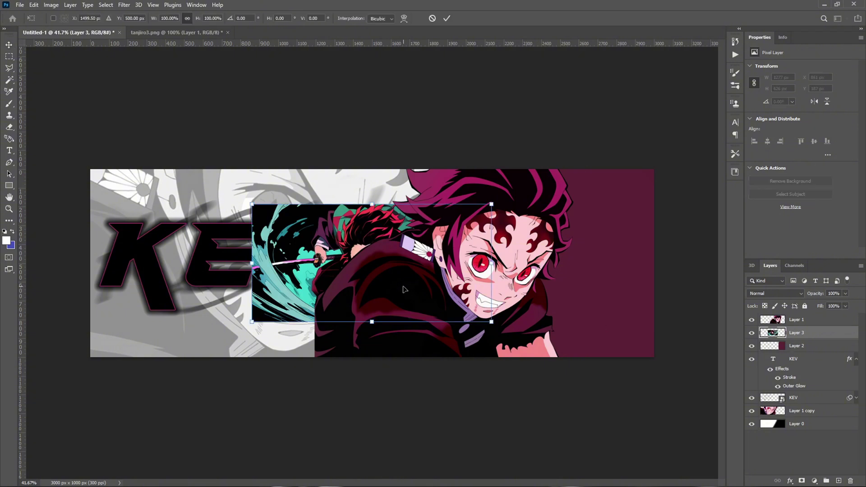
{"action": "left_click_drag", "start_coordinate": [405, 287], "coordinate": [597, 321]}
{"action": "left_click_drag", "start_coordinate": [684, 239], "coordinate": [645, 250]}
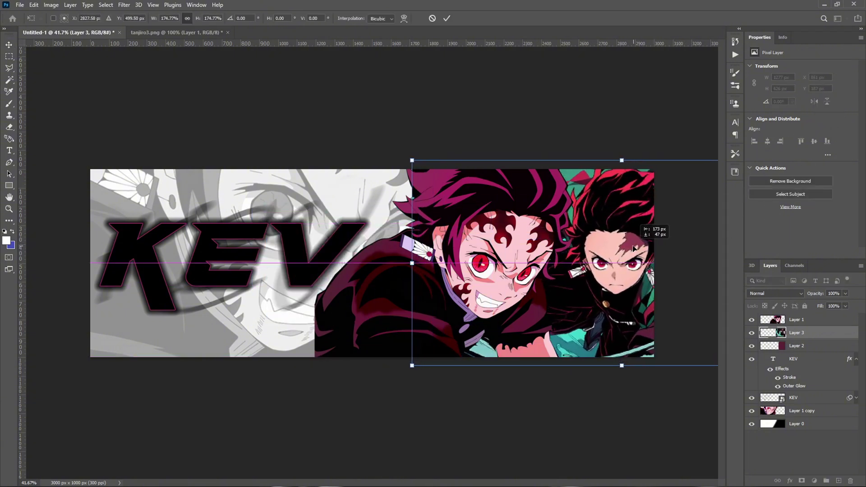
{"action": "key", "text": "Return"}
{"action": "left_click", "coordinate": [775, 293]}
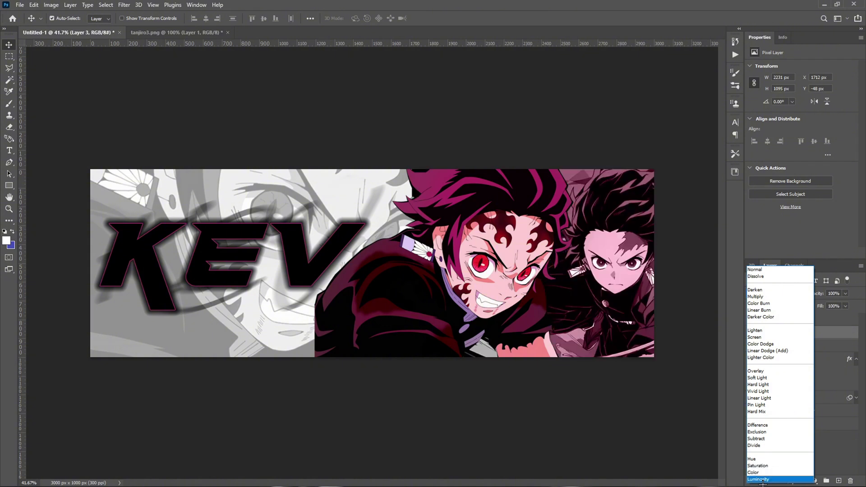
{"action": "left_click", "coordinate": [768, 475]}
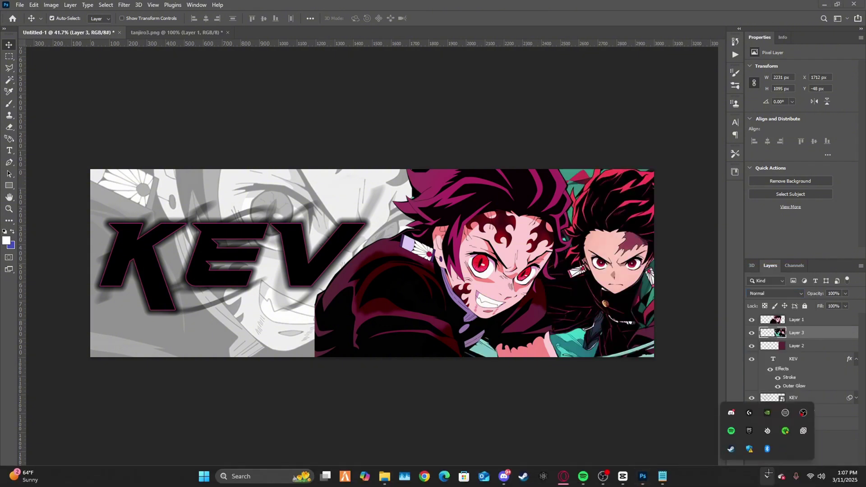
{"action": "left_click", "coordinate": [740, 365]}
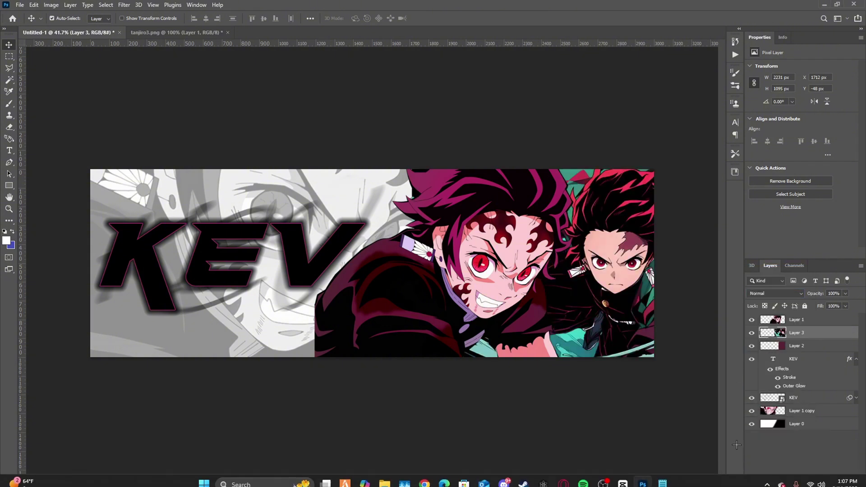
Step: Set the pasted wallpaper layer's blend mode to Luminosity and its opacity to 50%
{"action": "left_click", "coordinate": [775, 294]}
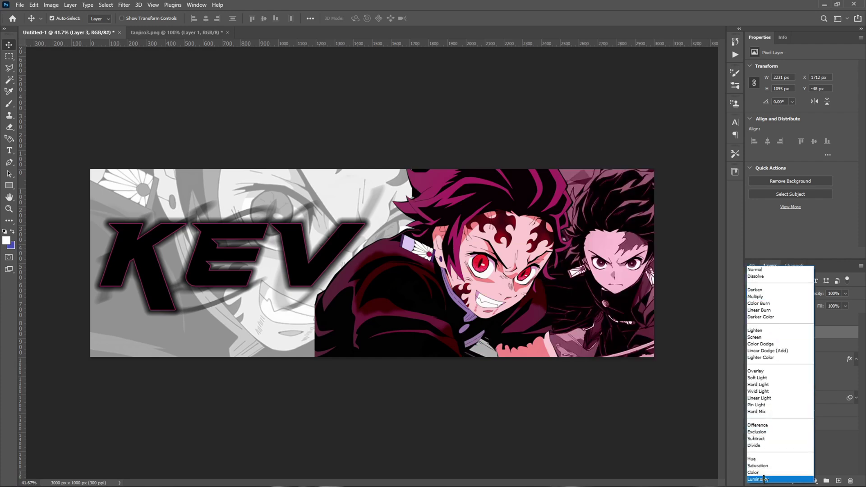
{"action": "left_click", "coordinate": [763, 466]}
{"action": "left_click", "coordinate": [844, 294]}
{"action": "left_click_drag", "start_coordinate": [847, 304], "coordinate": [822, 305]}
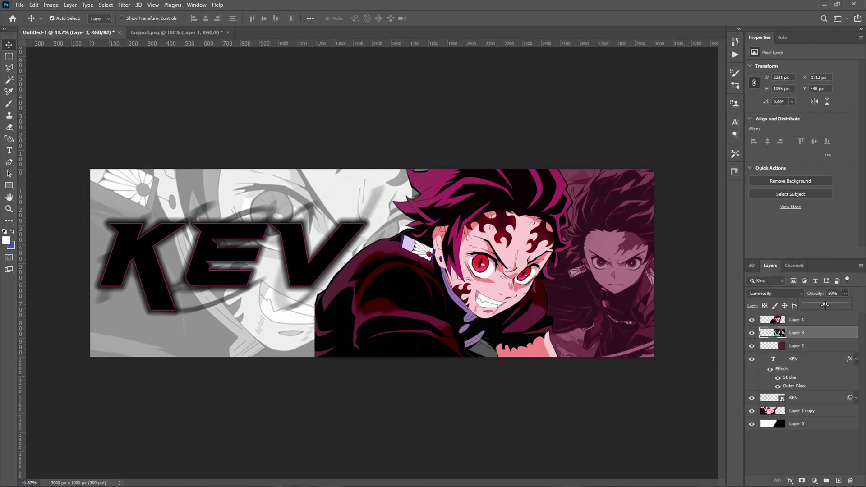
{"action": "left_click", "coordinate": [856, 299]}
Step: Group the KEV type layer with the KEV layer directly beneath it and name the group Text
{"action": "left_click", "coordinate": [856, 361]}
{"action": "left_click", "coordinate": [816, 360]}
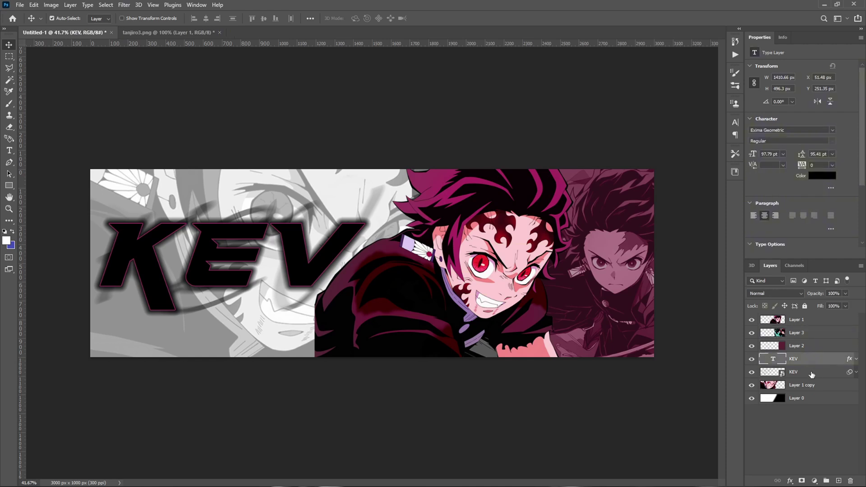
{"action": "left_click", "coordinate": [812, 375], "text": "shift"}
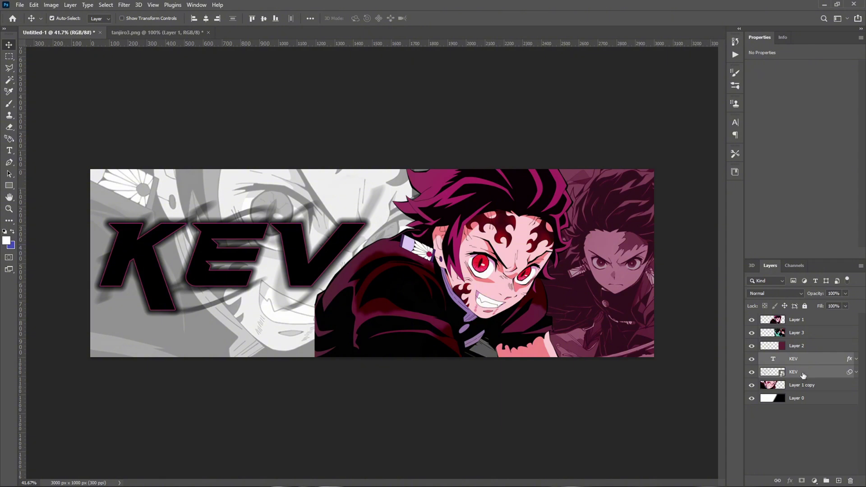
{"action": "key", "text": "ctrl+g"}
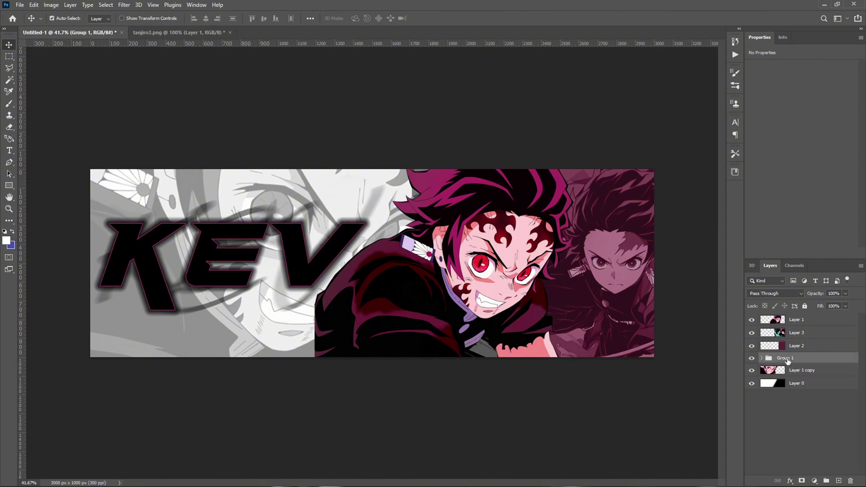
{"action": "double_click", "coordinate": [785, 358]}
{"action": "type", "text": "Text"}
{"action": "key", "text": "Return"}
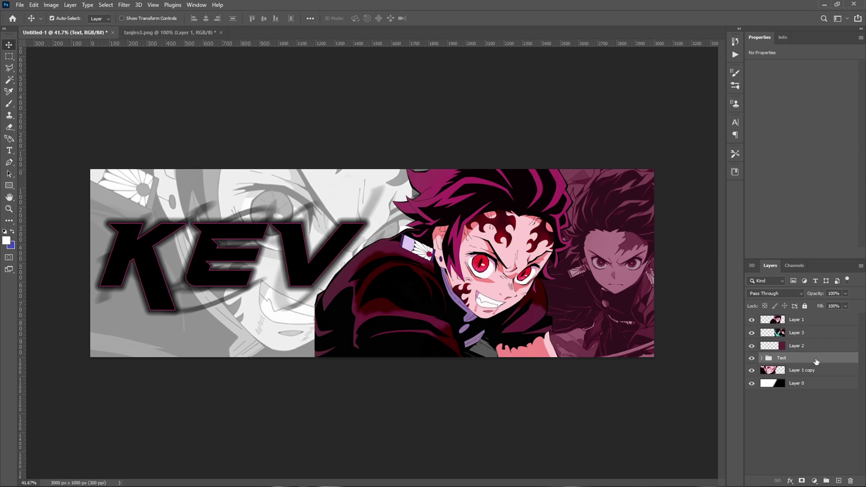
Step: Transform the Text group, moving the name slightly down and left to about X 779 px, Y 499.5 px
{"action": "key", "text": "ctrl+t"}
{"action": "left_click_drag", "start_coordinate": [336, 276], "coordinate": [335, 285]}
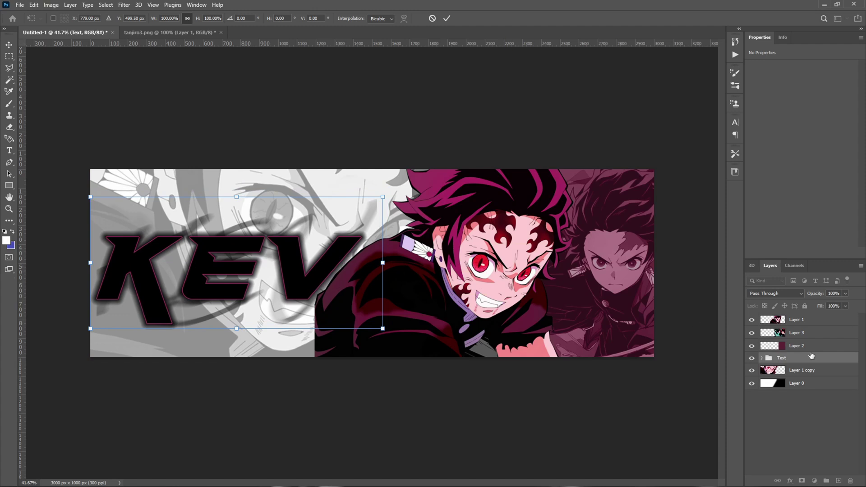
{"action": "key", "text": "Return"}
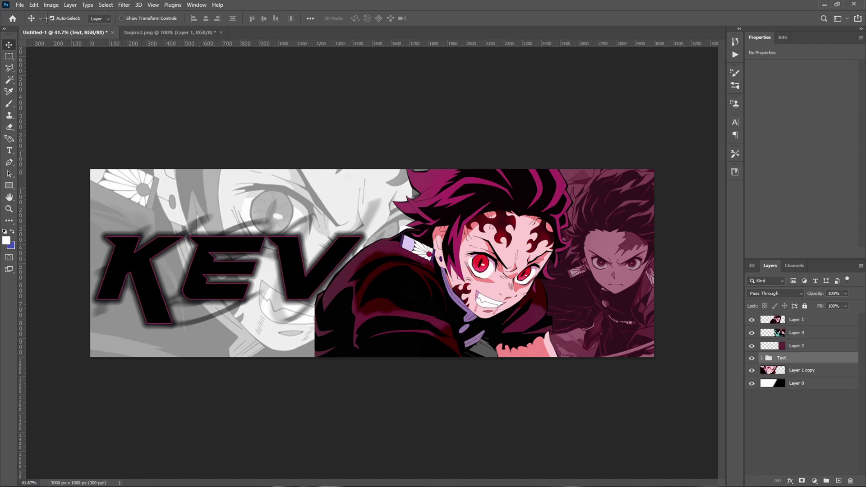
Step: Open Ghost GFX PACK from the photoshop projects folder and hide its Ghost Pack // HIDE cover layer
{"action": "left_click", "coordinate": [17, 7]}
{"action": "left_click", "coordinate": [27, 23]}
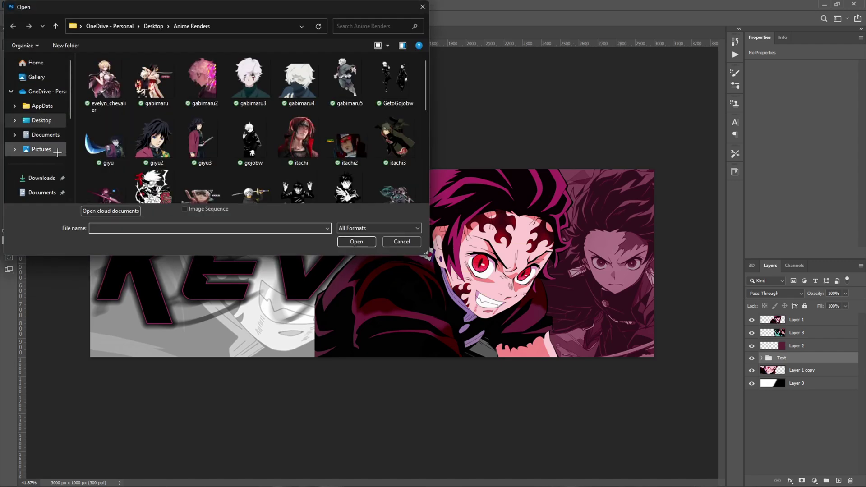
{"action": "scroll", "coordinate": [51, 162], "scroll_direction": "down", "scroll_amount": 1}
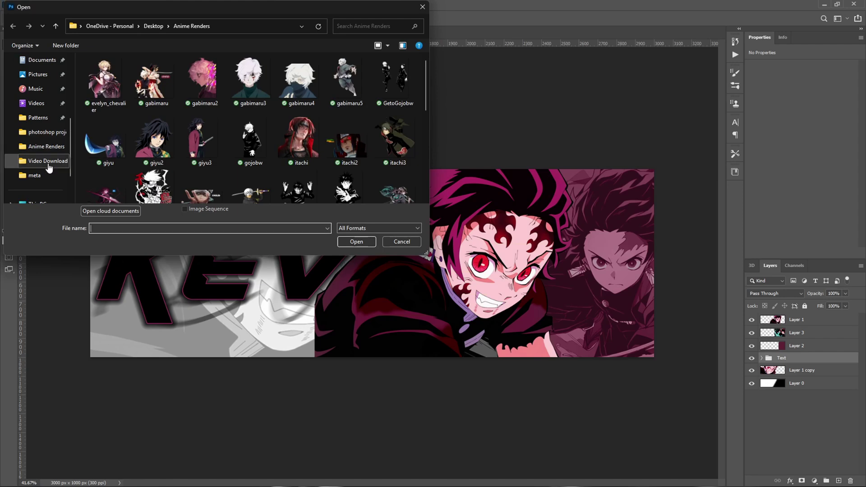
{"action": "left_click", "coordinate": [52, 133]}
{"action": "scroll", "coordinate": [151, 143], "scroll_direction": "down", "scroll_amount": 1}
{"action": "double_click", "coordinate": [143, 130]}
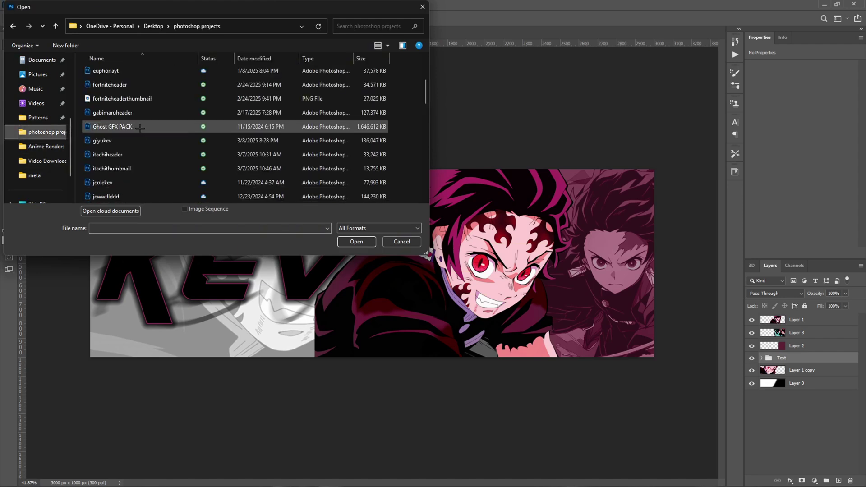
{"action": "left_click", "coordinate": [383, 197]}
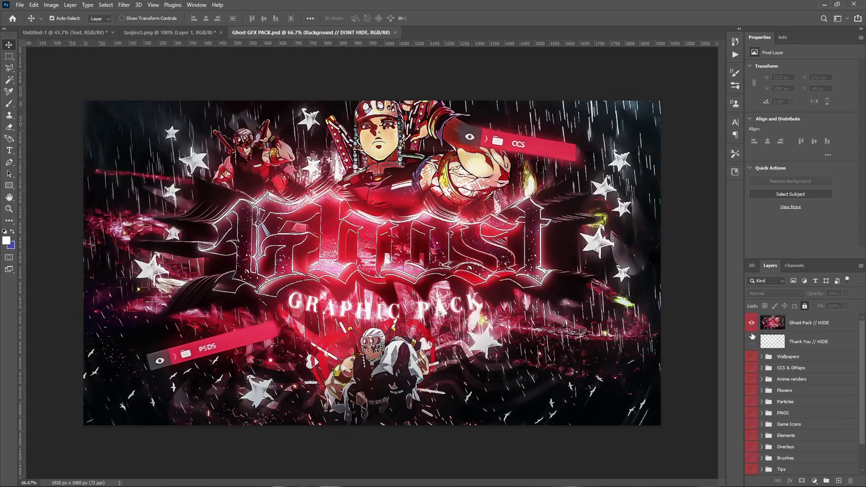
{"action": "left_click", "coordinate": [752, 323]}
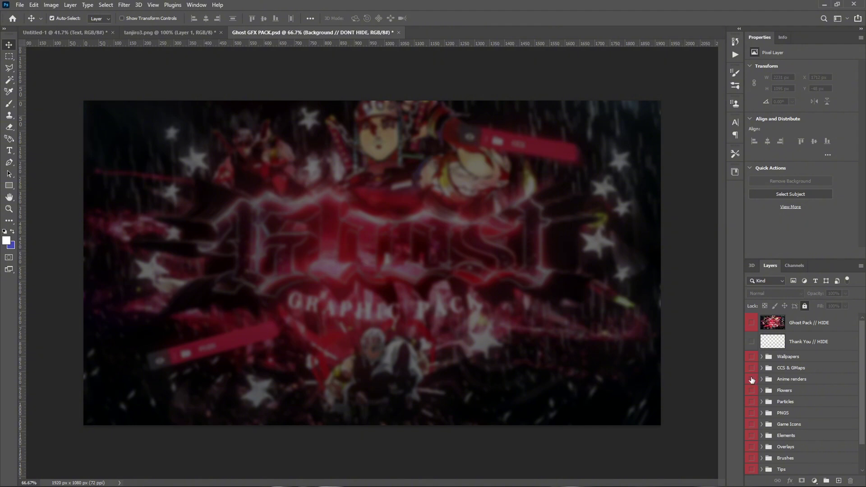
Step: Preview several CC groups inside CCS & GMaps, hiding and collapsing the group again when done
{"action": "left_click", "coordinate": [751, 368]}
{"action": "left_click", "coordinate": [761, 369]}
{"action": "scroll", "coordinate": [768, 386], "scroll_direction": "down", "scroll_amount": 12}
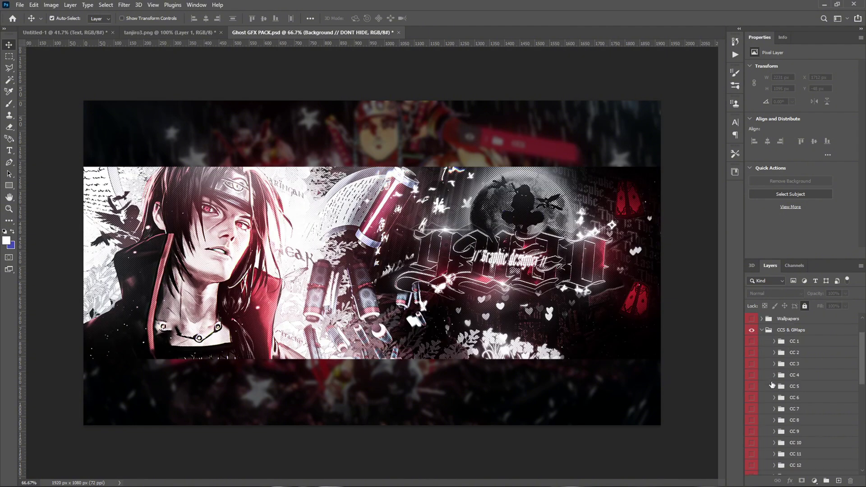
{"action": "left_click", "coordinate": [751, 408]}
{"action": "scroll", "coordinate": [764, 401], "scroll_direction": "up", "scroll_amount": 3}
{"action": "scroll", "coordinate": [765, 402], "scroll_direction": "up", "scroll_amount": 5}
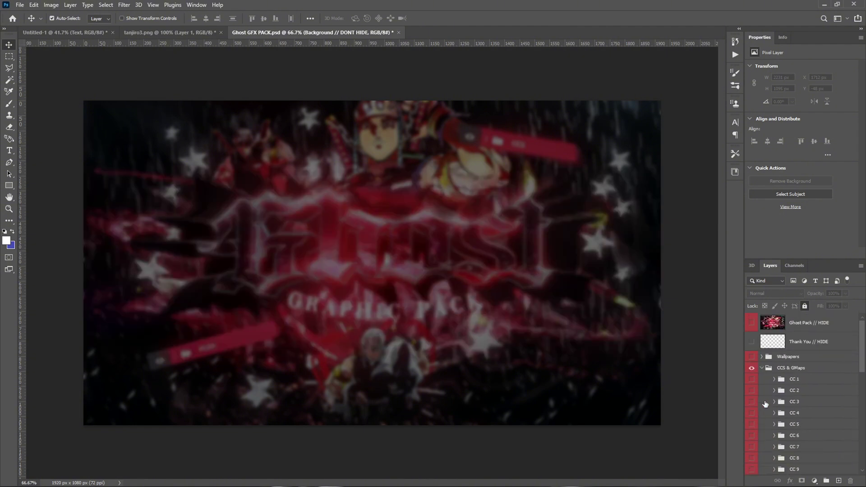
{"action": "left_click", "coordinate": [752, 381]}
{"action": "left_click", "coordinate": [751, 392]}
{"action": "left_click", "coordinate": [752, 392]}
{"action": "left_click", "coordinate": [752, 380]}
{"action": "left_click", "coordinate": [751, 369]}
{"action": "left_click", "coordinate": [762, 368]}
Step: Show the Overlays group, preview its diagonal-line overlay, and make the Scan Lines overlay visible and copy it
{"action": "scroll", "coordinate": [758, 383], "scroll_direction": "down", "scroll_amount": 3}
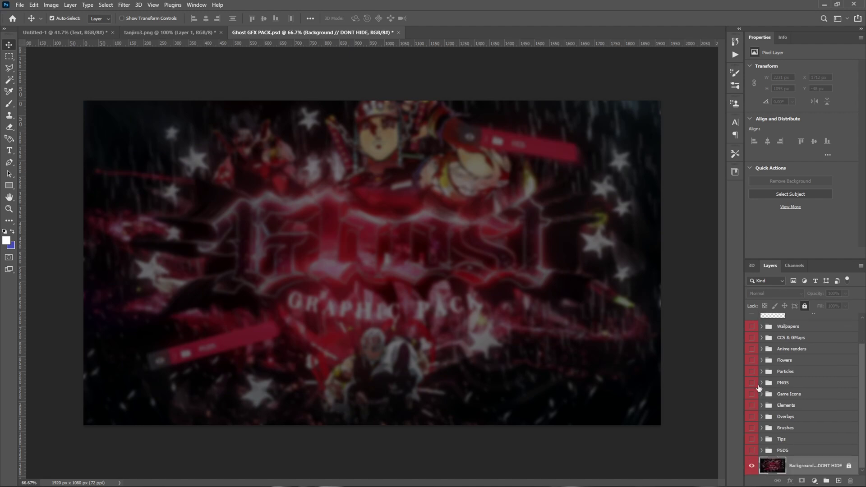
{"action": "left_click", "coordinate": [751, 416]}
{"action": "left_click", "coordinate": [762, 416]}
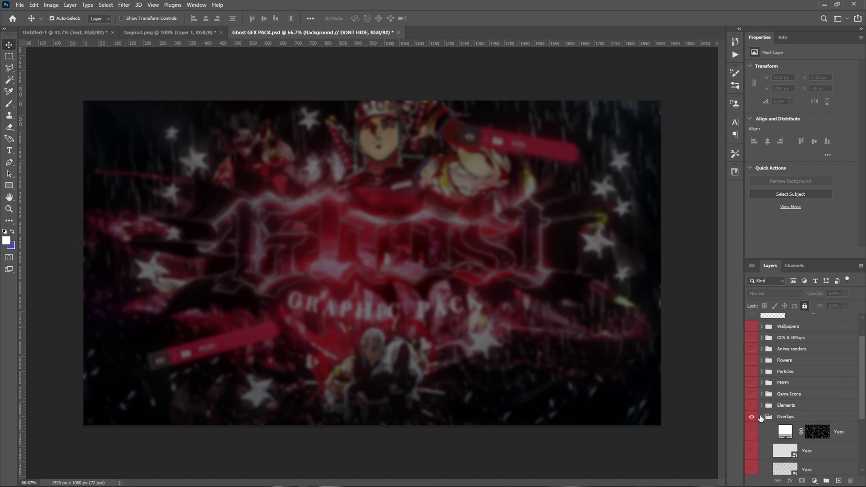
{"action": "scroll", "coordinate": [762, 424], "scroll_direction": "down", "scroll_amount": 1}
{"action": "left_click", "coordinate": [751, 413]}
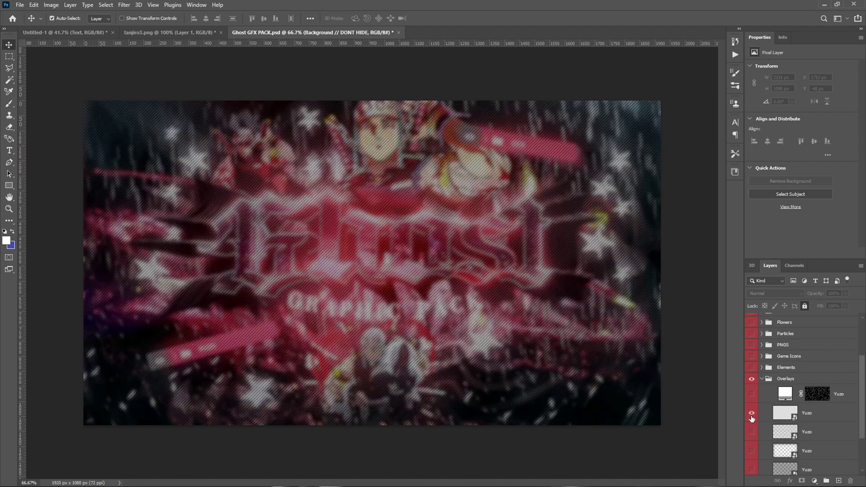
{"action": "left_click", "coordinate": [752, 414]}
{"action": "left_click", "coordinate": [751, 432]}
{"action": "left_click", "coordinate": [761, 433]}
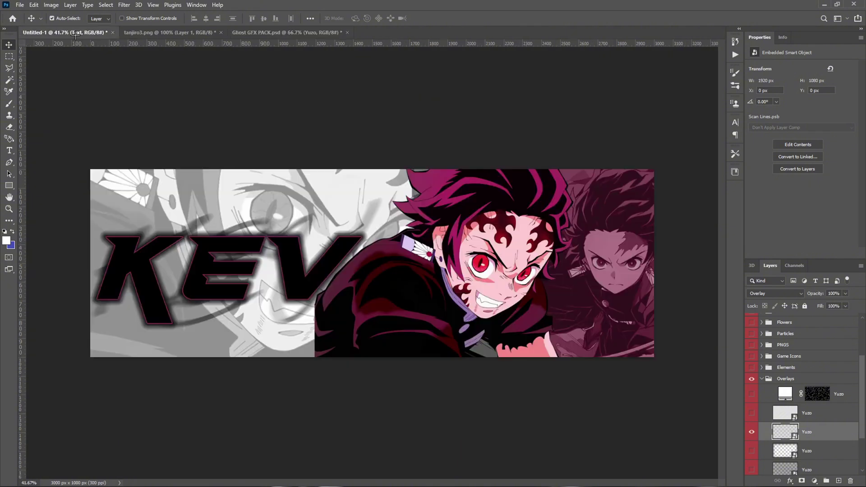
Step: Paste the Scan Lines overlay above Layer 1 in the banner document and stretch it to the full 3000 x 1000 px canvas
{"action": "left_click", "coordinate": [79, 35]}
{"action": "left_click", "coordinate": [824, 323]}
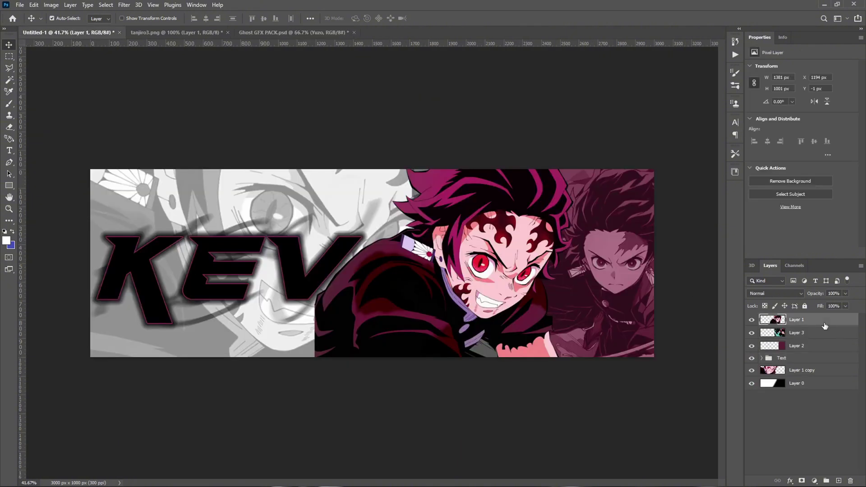
{"action": "key", "text": "ctrl+v"}
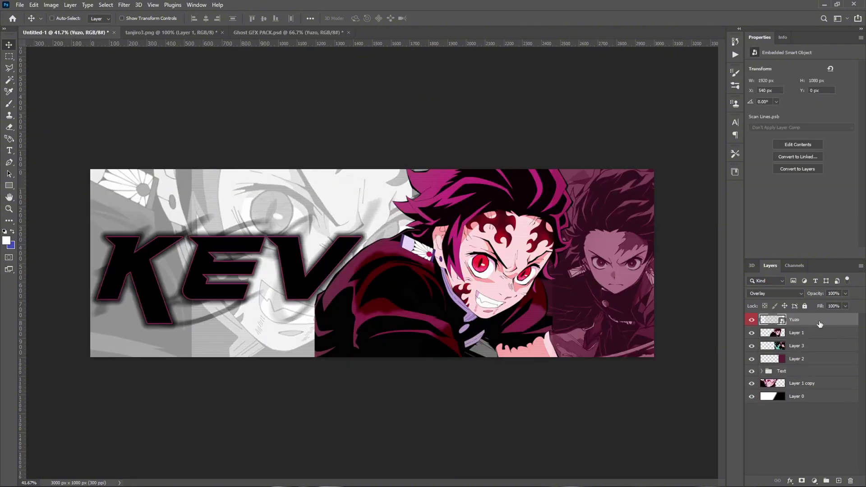
{"action": "left_click_drag", "start_coordinate": [553, 271], "coordinate": [654, 271]}
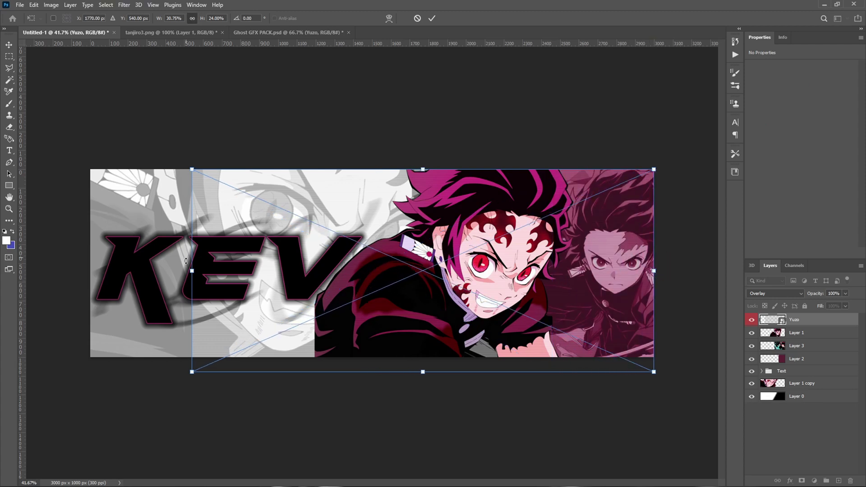
{"action": "left_click_drag", "start_coordinate": [431, 377], "coordinate": [430, 363]}
{"action": "left_click_drag", "start_coordinate": [198, 271], "coordinate": [91, 271]}
{"action": "key", "text": "Return"}
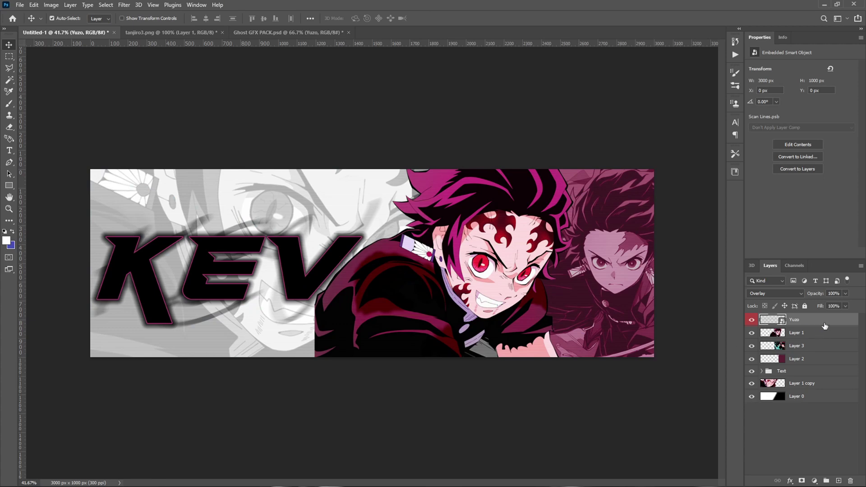
Step: In the Ghost GFX PACK document, hide the Scan Lines overlay, and show and copy the Vignette overlay
{"action": "left_click", "coordinate": [289, 32]}
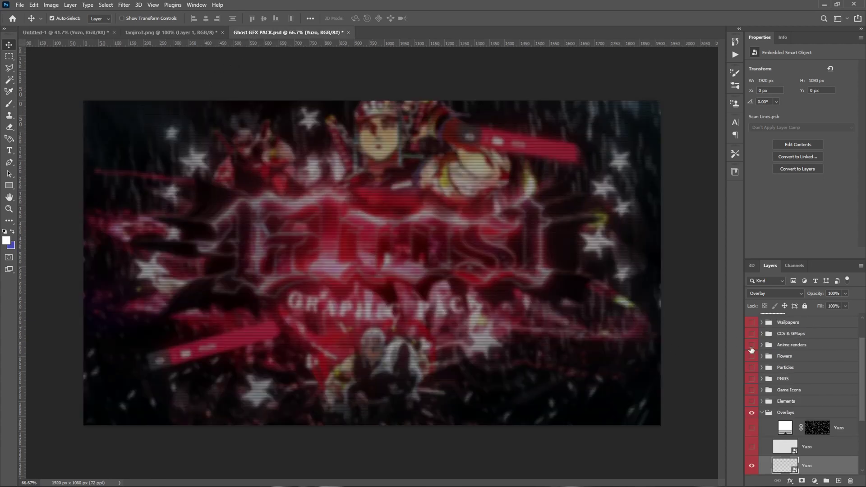
{"action": "scroll", "coordinate": [751, 350], "scroll_direction": "down", "scroll_amount": 3}
{"action": "left_click", "coordinate": [751, 375]}
{"action": "left_click", "coordinate": [751, 394]}
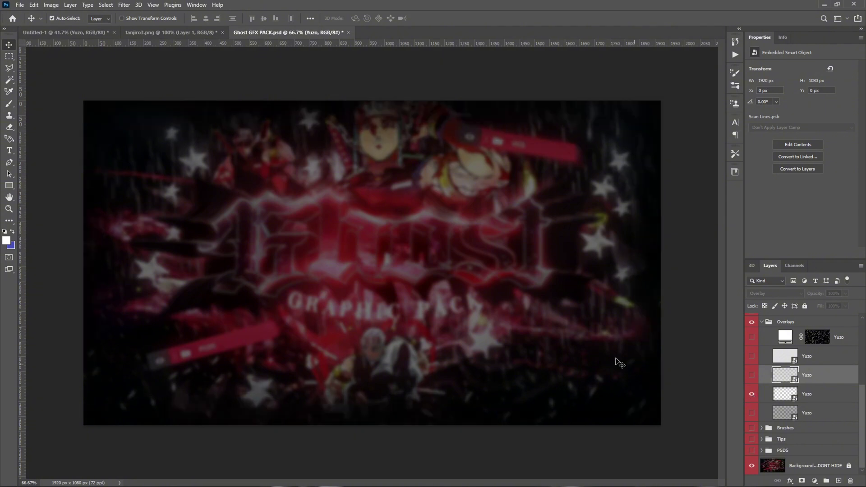
{"action": "left_click", "coordinate": [770, 390]}
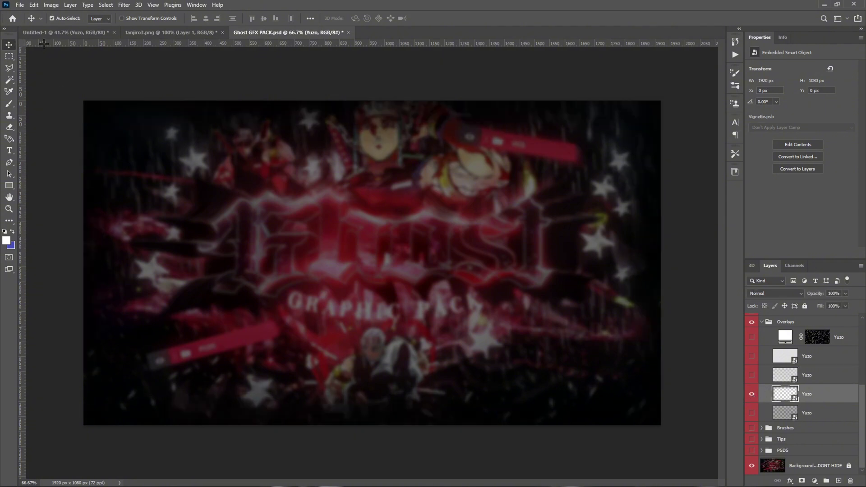
Step: Paste the Vignette overlay on top of the banner's layers and stretch it to cover the full 3000 x 1000 px canvas
{"action": "left_click", "coordinate": [65, 32]}
{"action": "left_click_drag", "start_coordinate": [824, 319], "coordinate": [825, 319]}
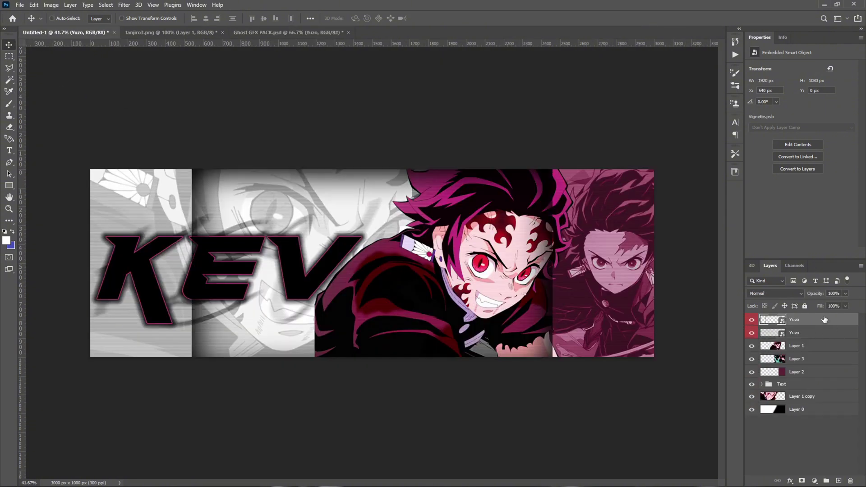
{"action": "key", "text": "ctrl+t"}
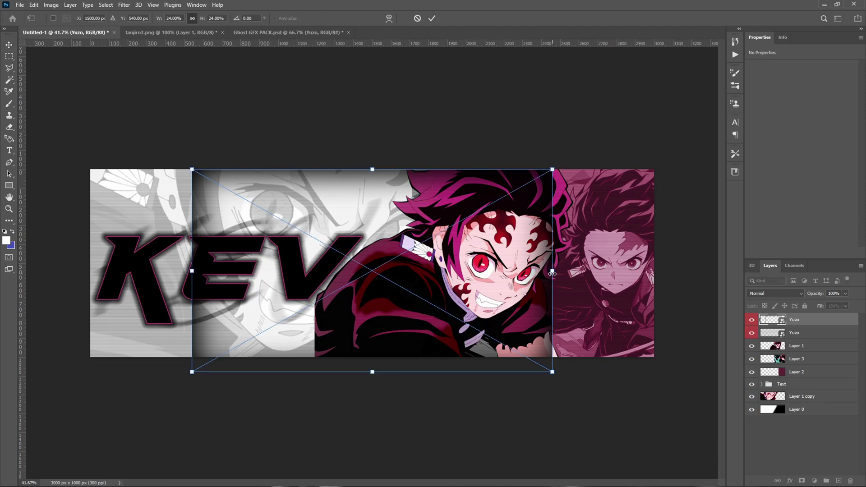
{"action": "left_click_drag", "start_coordinate": [552, 272], "coordinate": [654, 271]}
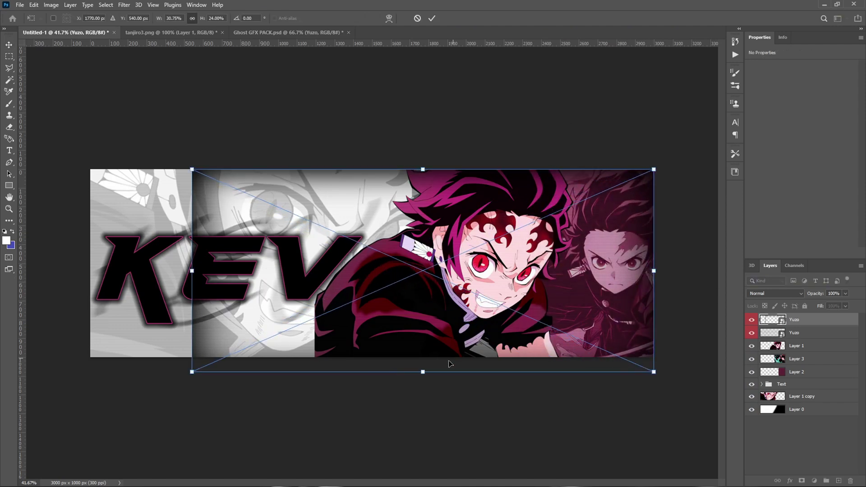
{"action": "left_click_drag", "start_coordinate": [423, 372], "coordinate": [423, 366]}
{"action": "left_click_drag", "start_coordinate": [424, 358], "coordinate": [423, 358]}
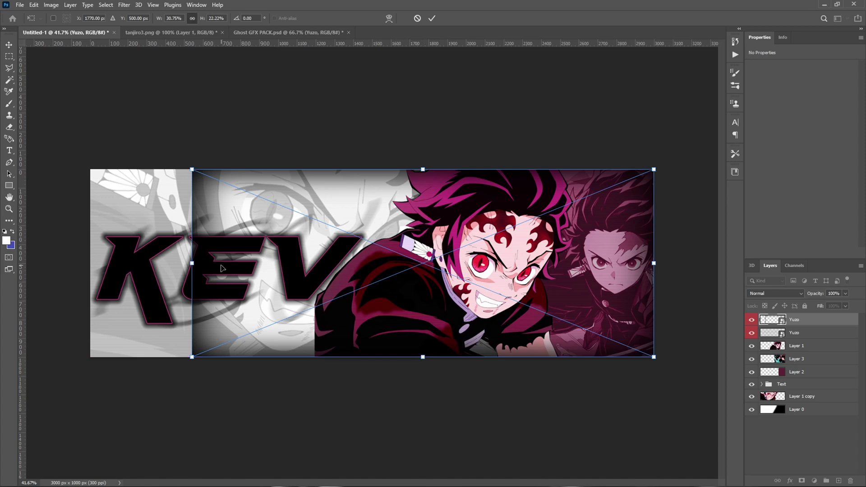
{"action": "left_click_drag", "start_coordinate": [191, 263], "coordinate": [92, 267]}
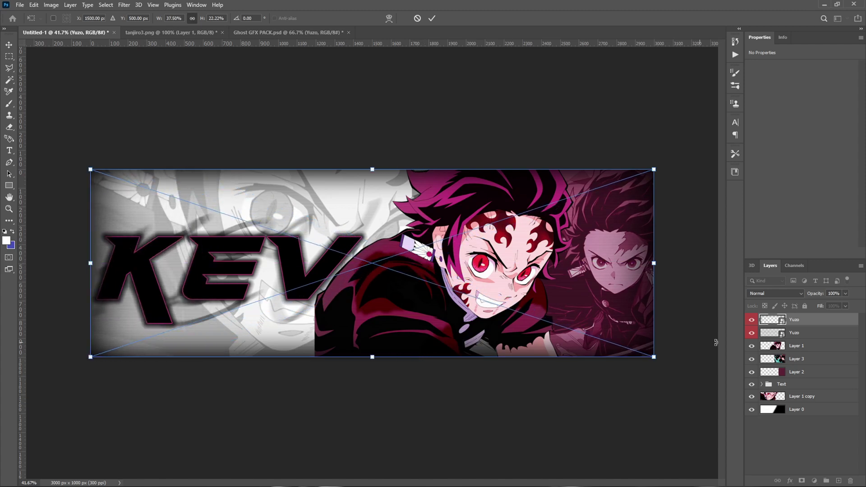
{"action": "key", "text": "Return"}
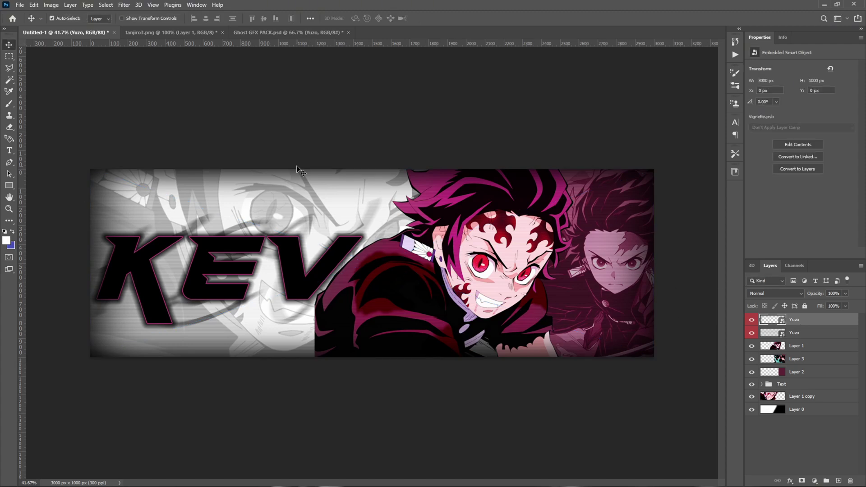
Step: In the Ghost GFX PACK document, collapse Overlays, show and copy the CC 8 group from CCS & GMaps, and return to the banner
{"action": "left_click", "coordinate": [271, 33]}
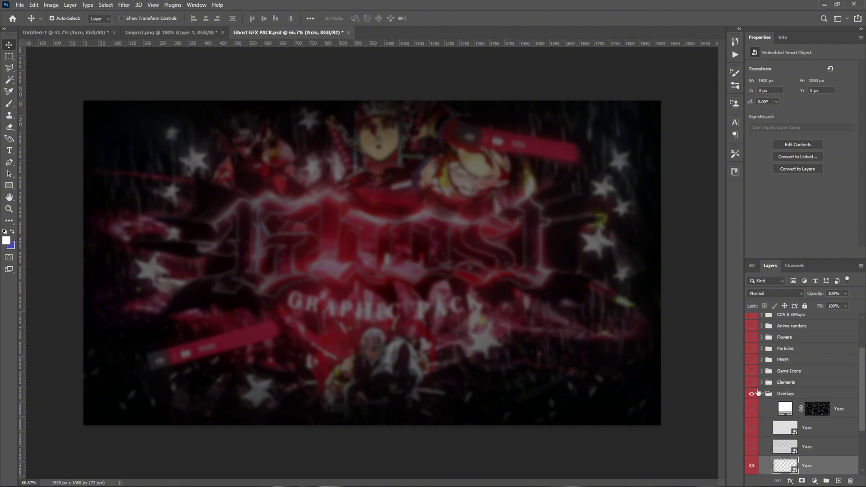
{"action": "left_click", "coordinate": [762, 394]}
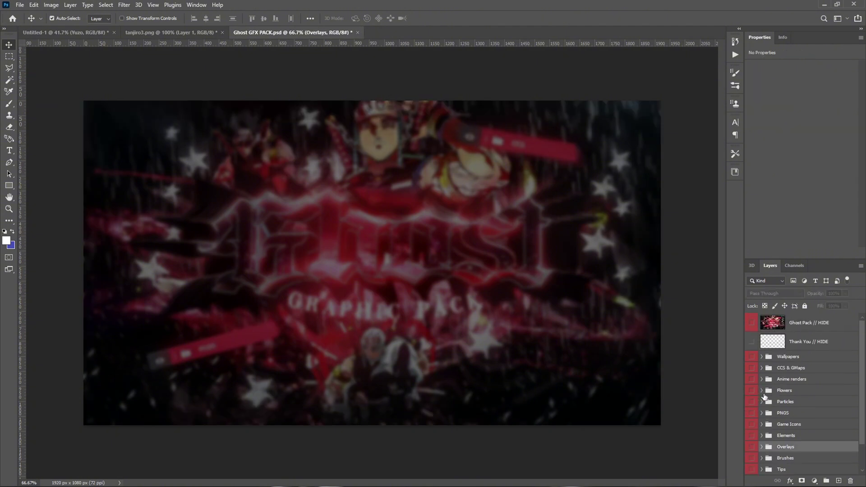
{"action": "left_click", "coordinate": [761, 368]}
{"action": "scroll", "coordinate": [762, 379], "scroll_direction": "down", "scroll_amount": 3}
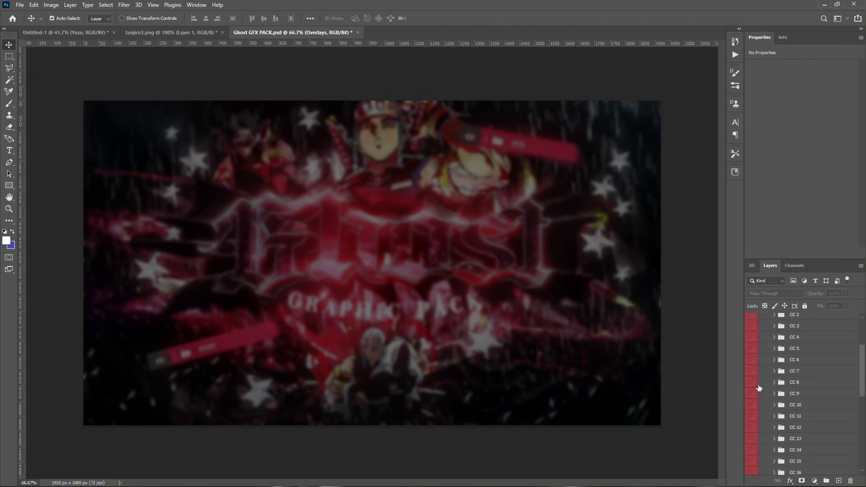
{"action": "left_click", "coordinate": [752, 383]}
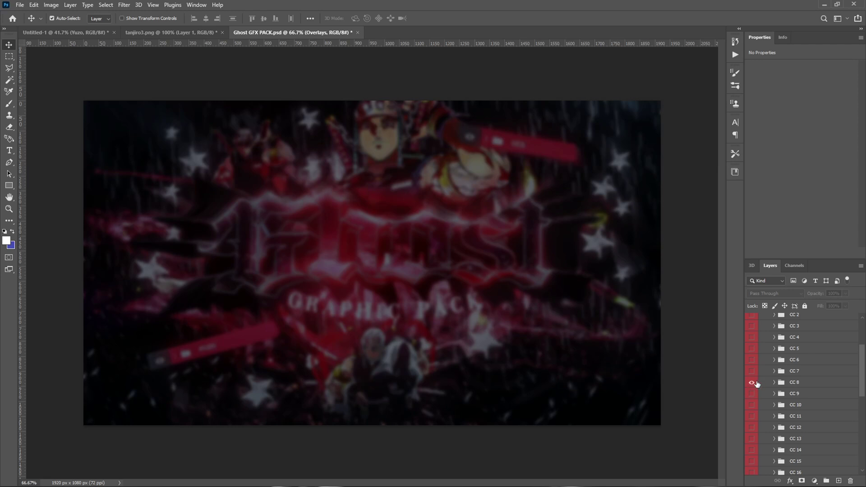
{"action": "left_click", "coordinate": [760, 383]}
{"action": "left_click", "coordinate": [84, 30]}
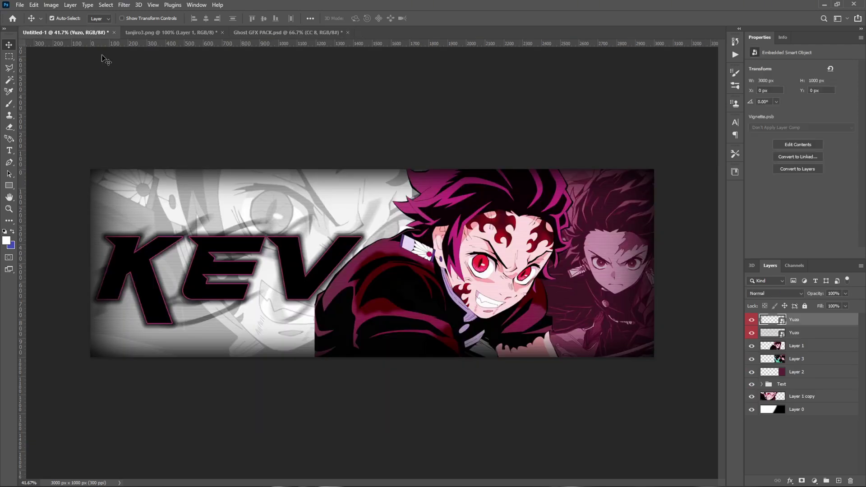
Step: Paste the CC 8 group on top of the banner's layers and hide CC 8 in the Ghost GFX PACK document
{"action": "left_click_drag", "start_coordinate": [797, 330], "coordinate": [796, 329]}
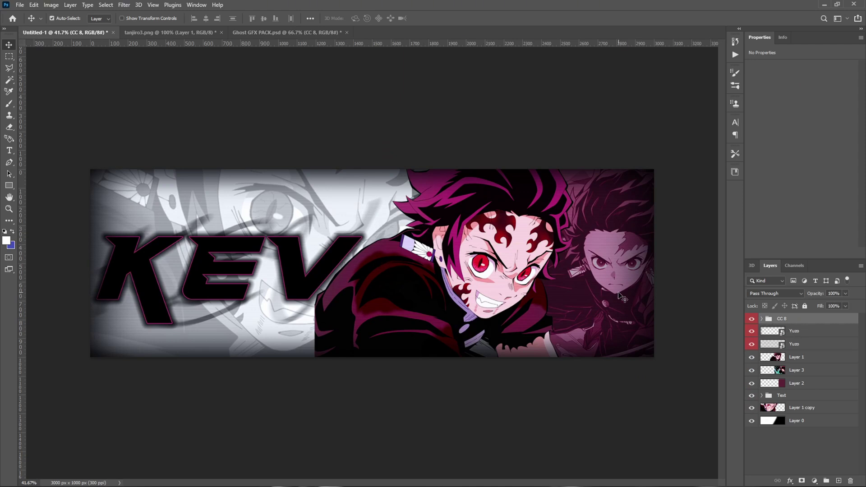
{"action": "left_click", "coordinate": [284, 33]}
{"action": "scroll", "coordinate": [789, 397], "scroll_direction": "down", "scroll_amount": 2}
{"action": "scroll", "coordinate": [788, 397], "scroll_direction": "down", "scroll_amount": 3}
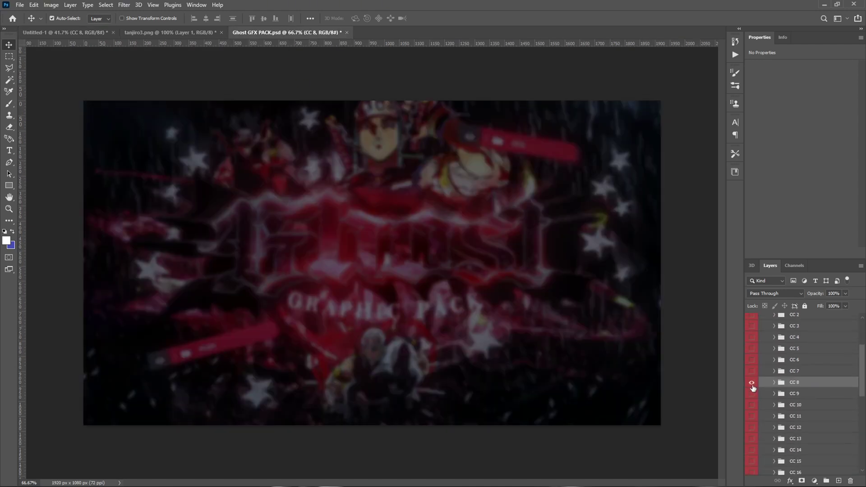
{"action": "left_click", "coordinate": [752, 385]}
Step: Preview CC 9, show and copy the CC 10 group instead, and paste it above CC 8 in the banner
{"action": "left_click", "coordinate": [752, 393]}
{"action": "left_click", "coordinate": [752, 393]}
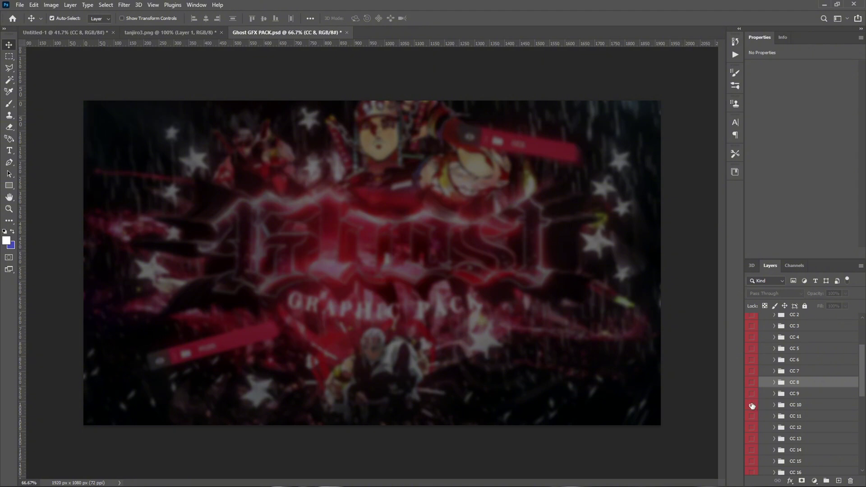
{"action": "left_click", "coordinate": [752, 406]}
{"action": "left_click", "coordinate": [766, 406]}
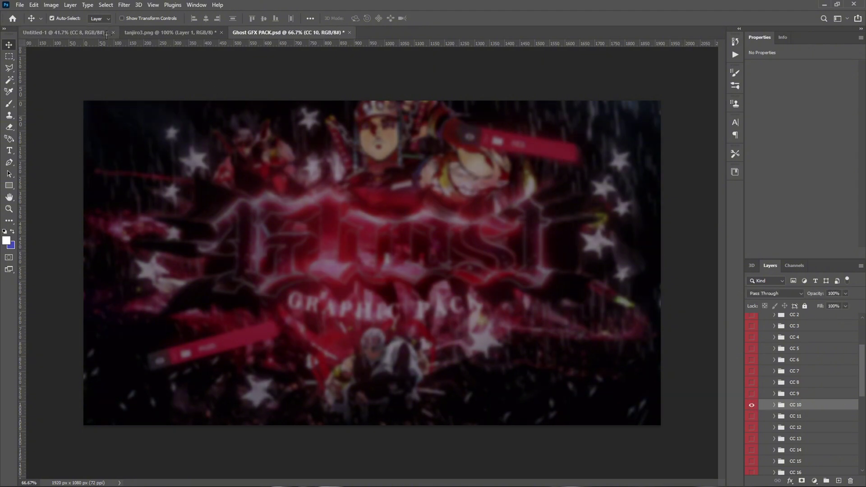
{"action": "key", "text": "ctrl+Tab"}
{"action": "key", "text": "ctrl+v"}
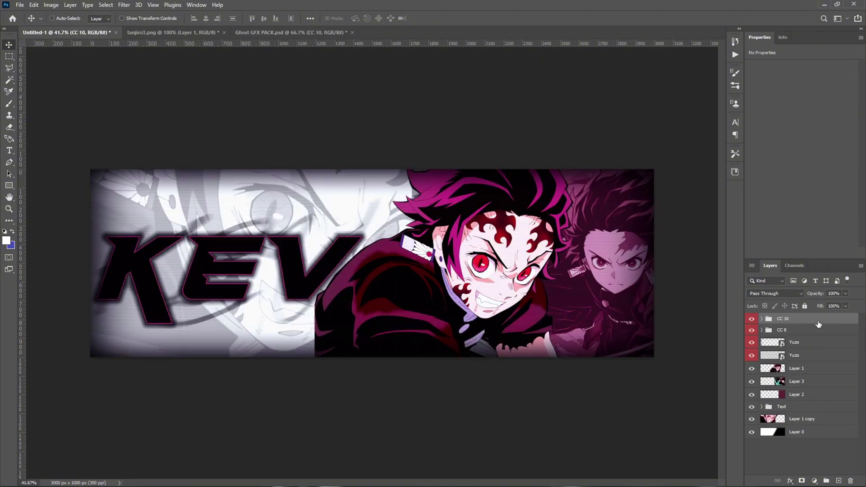
Step: Lower the CC 10 group's opacity to 61%
{"action": "left_click", "coordinate": [845, 294]}
{"action": "left_click_drag", "start_coordinate": [848, 303], "coordinate": [829, 302]}
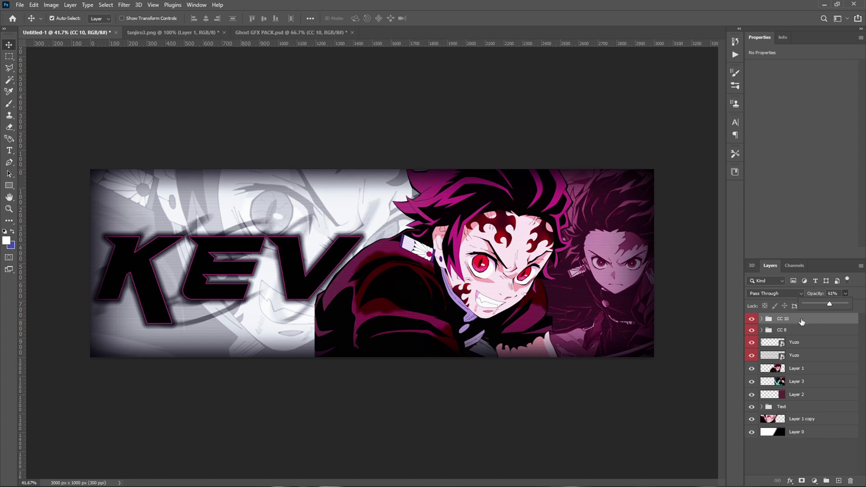
{"action": "left_click", "coordinate": [856, 295]}
Step: Expand the Text group to show the layers inside it
{"action": "left_click", "coordinate": [807, 371]}
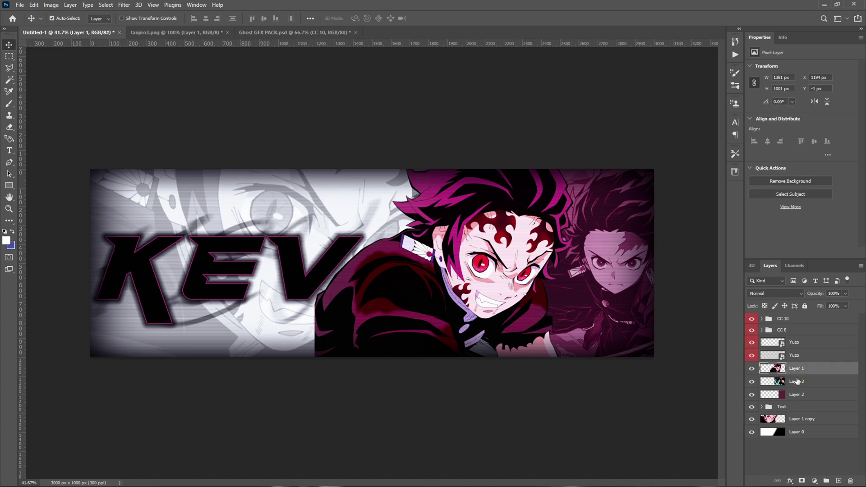
{"action": "left_click", "coordinate": [803, 410]}
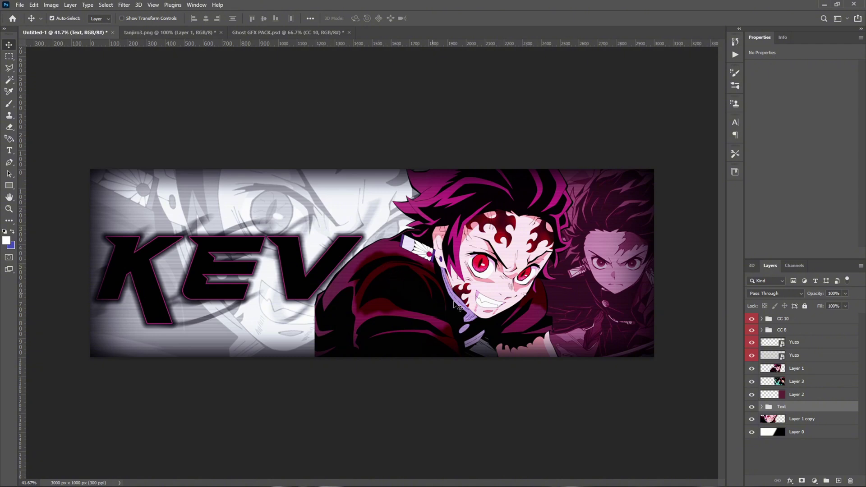
{"action": "left_click", "coordinate": [762, 407]}
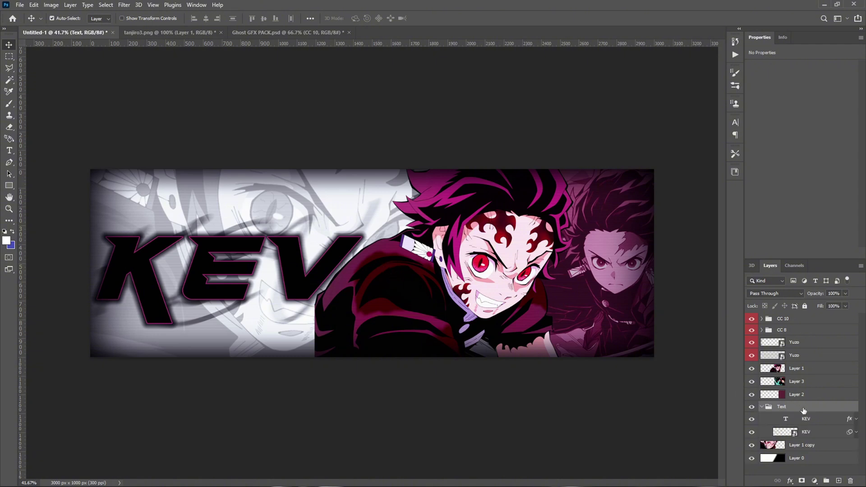
{"action": "left_click", "coordinate": [815, 420]}
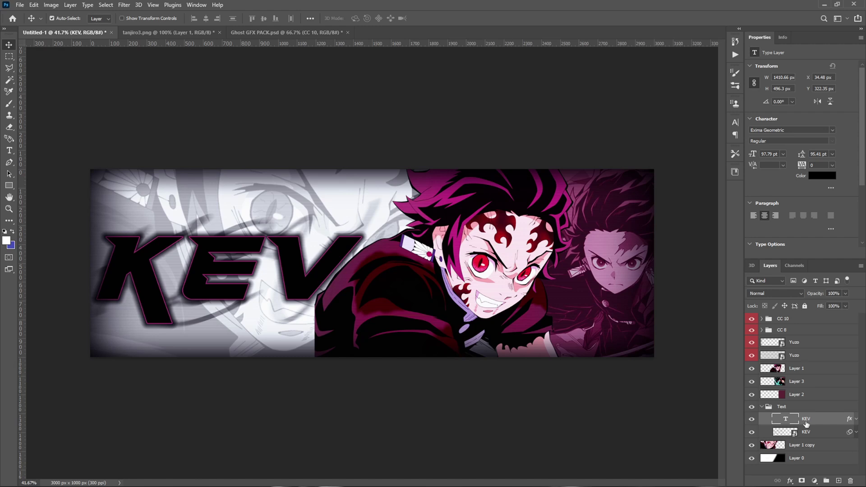
{"action": "key", "text": "ctrl+j"}
{"action": "key", "text": "ctrl+t"}
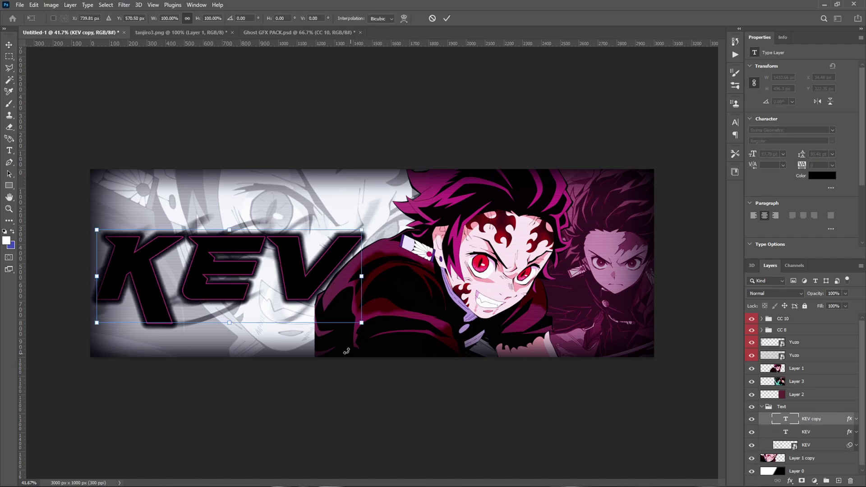
{"action": "left_click_drag", "start_coordinate": [361, 323], "coordinate": [569, 394]}
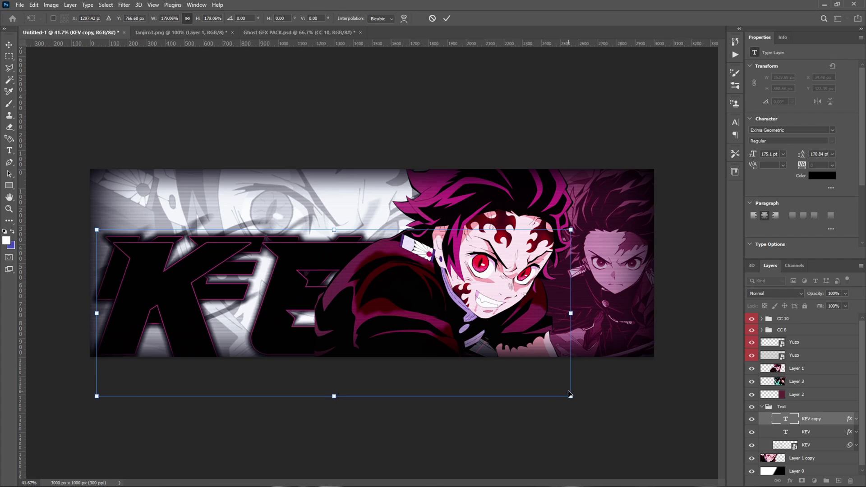
{"action": "key", "text": "ctrl+z"}
{"action": "key", "text": "Escape"}
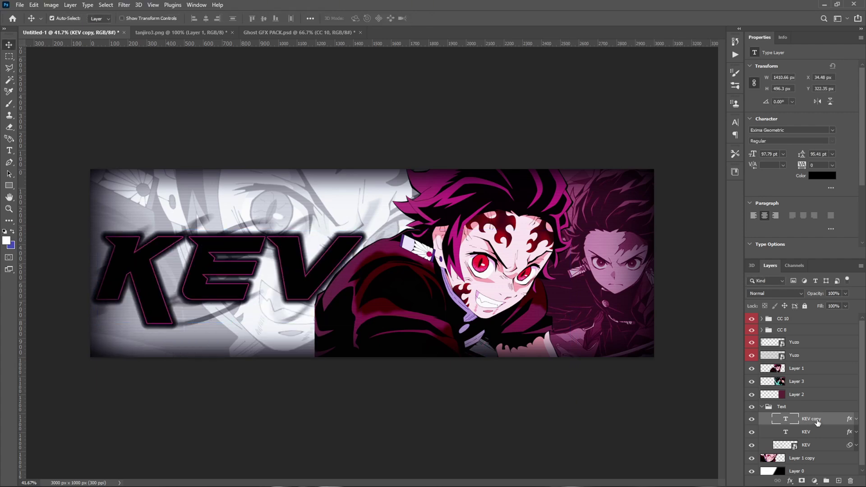
{"action": "right_click", "coordinate": [816, 420]}
{"action": "left_click", "coordinate": [756, 63]}
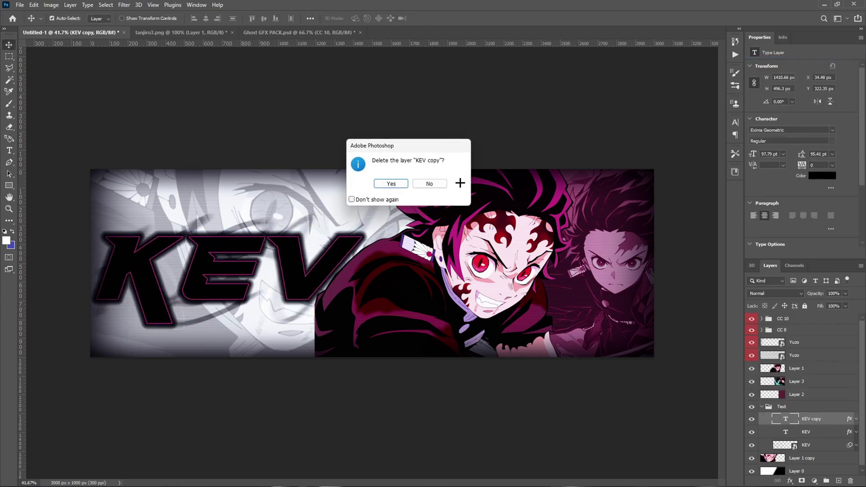
{"action": "left_click", "coordinate": [398, 183]}
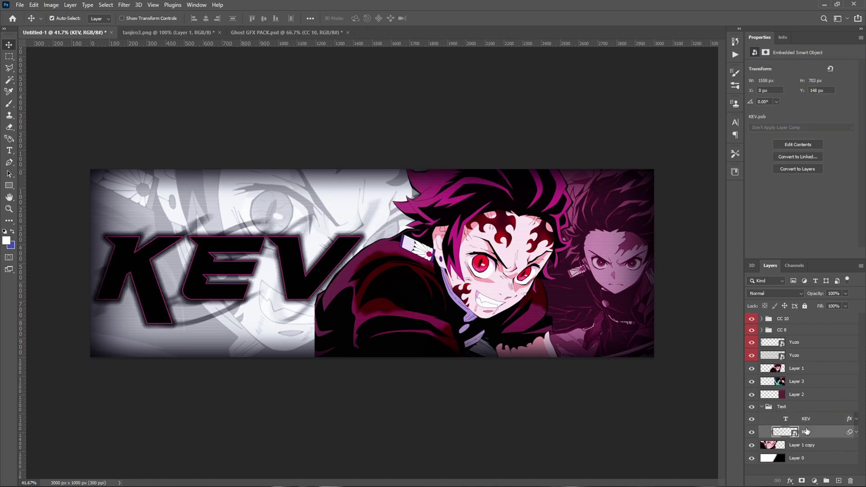
Step: Duplicate the blurred name smart object in the Text group, scale the copy to about 296% and rotate it about -7.24° across the banner
{"action": "key", "text": "ctrl+j"}
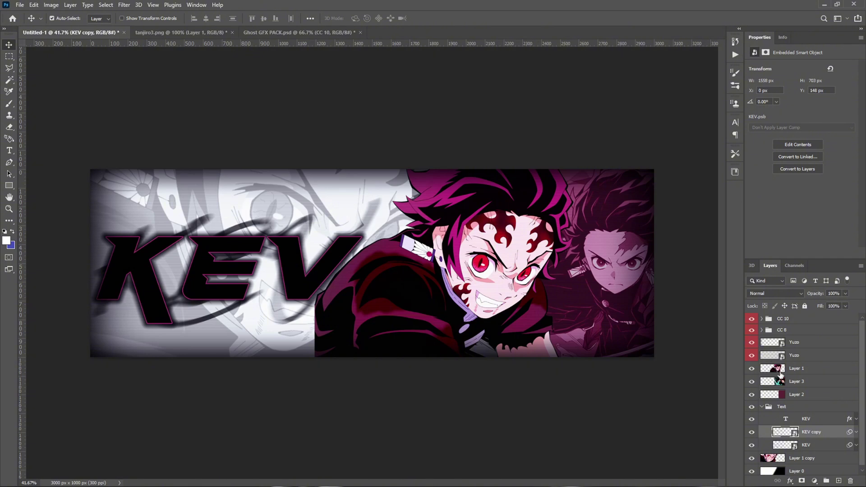
{"action": "key", "text": "ctrl+t"}
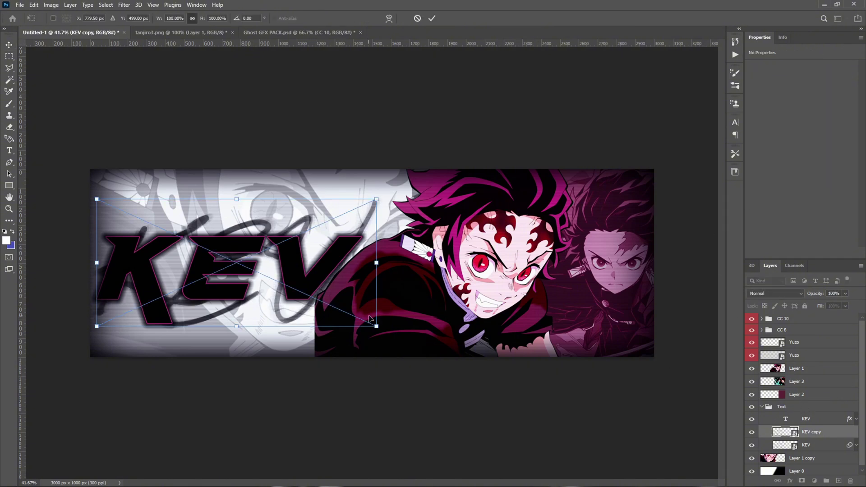
{"action": "scroll", "coordinate": [369, 318], "scroll_direction": "down", "scroll_amount": 3}
{"action": "left_click_drag", "start_coordinate": [375, 303], "coordinate": [518, 341]}
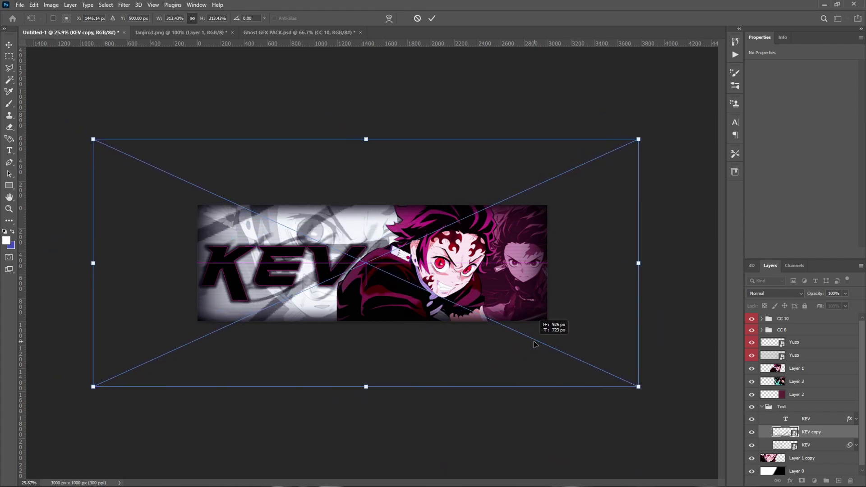
{"action": "left_click_drag", "start_coordinate": [670, 180], "coordinate": [596, 122]}
{"action": "left_click_drag", "start_coordinate": [472, 192], "coordinate": [499, 195]}
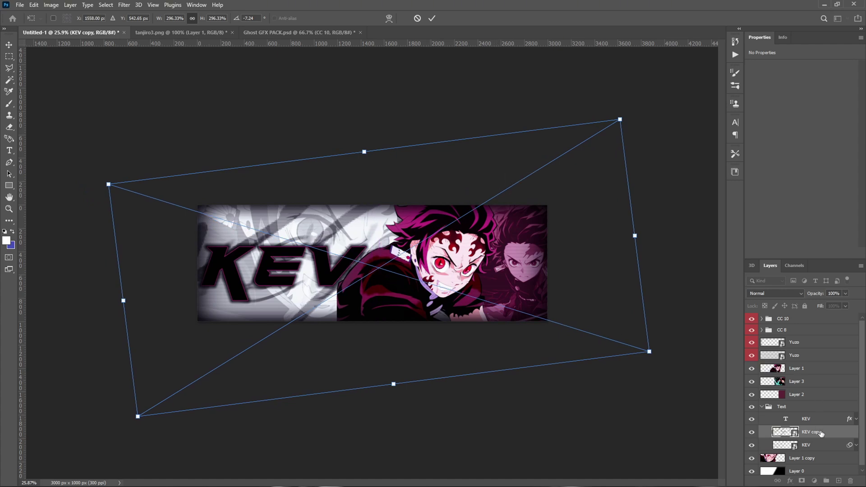
{"action": "key", "text": "Return"}
Step: Collapse the Text group and put all layers from Layer 0 to CC 10 into one group
{"action": "scroll", "coordinate": [280, 236], "scroll_direction": "up", "scroll_amount": 5}
{"action": "scroll", "coordinate": [262, 232], "scroll_direction": "down", "scroll_amount": 1}
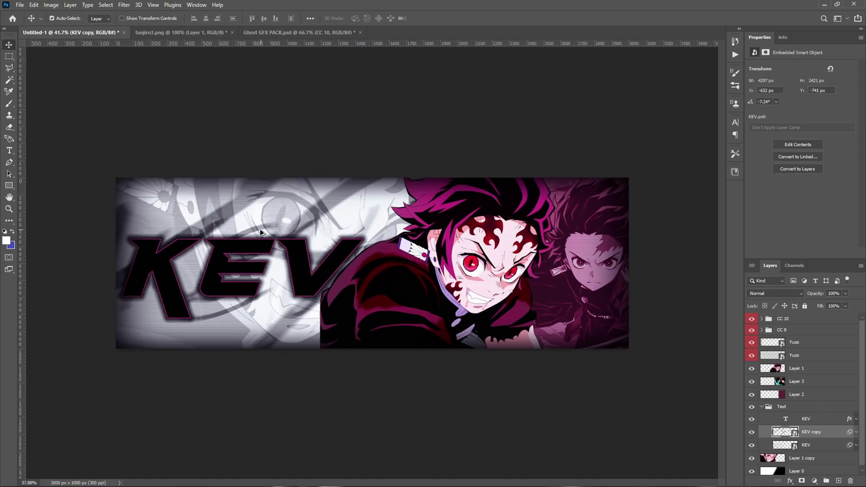
{"action": "scroll", "coordinate": [258, 229], "scroll_direction": "up", "scroll_amount": 1}
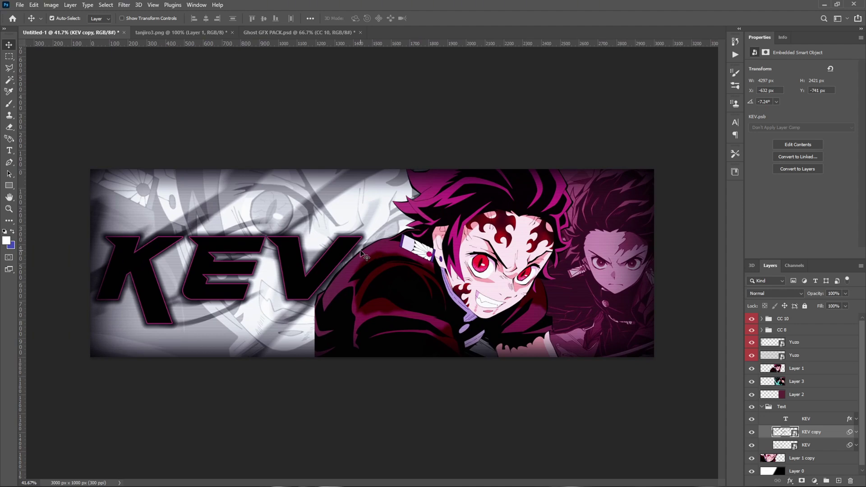
{"action": "scroll", "coordinate": [358, 250], "scroll_direction": "down", "scroll_amount": 1}
{"action": "scroll", "coordinate": [356, 250], "scroll_direction": "up", "scroll_amount": 1}
{"action": "left_click", "coordinate": [762, 407]}
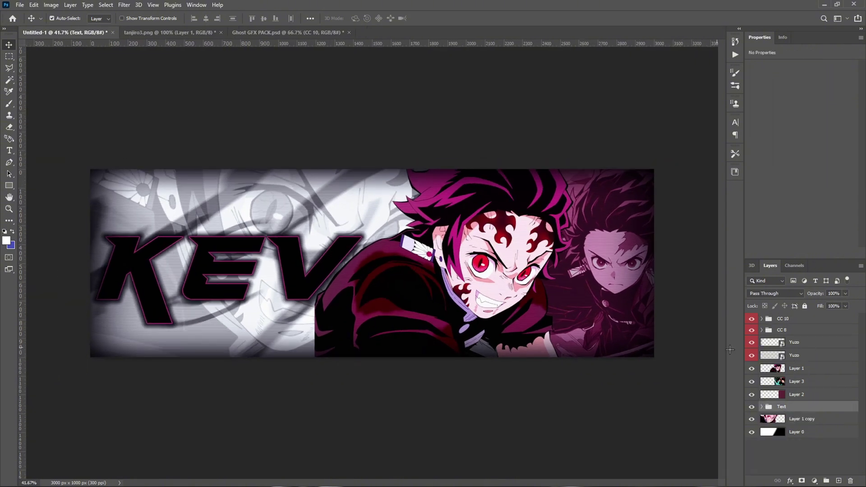
{"action": "left_click", "coordinate": [810, 433]}
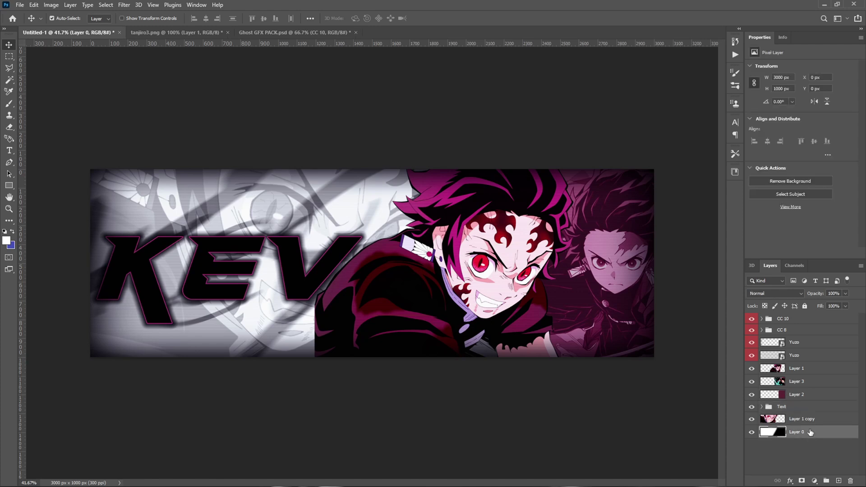
{"action": "left_click", "coordinate": [797, 322], "text": "shift"}
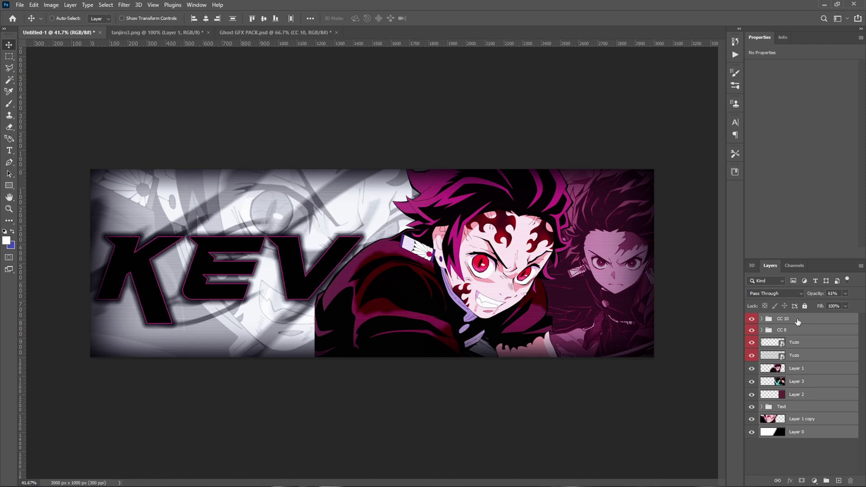
{"action": "key", "text": "ctrl+g"}
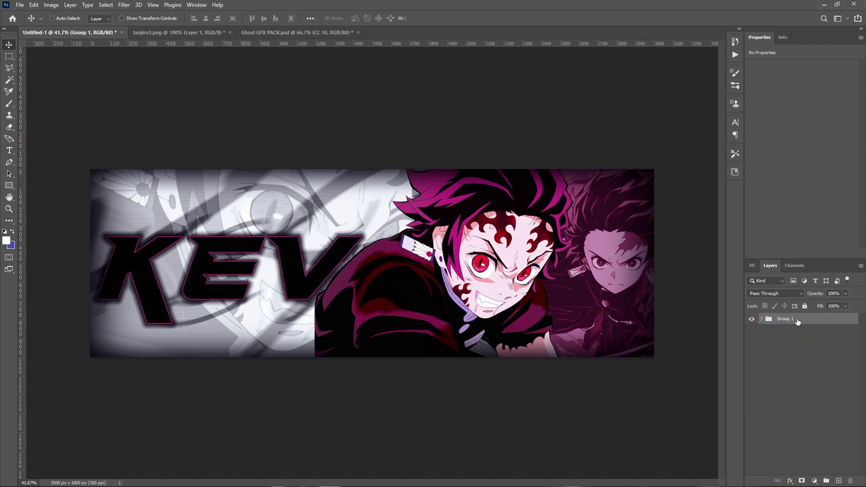
Step: Duplicate the group holding all layers, naming the original Backup and the copy Main
{"action": "key", "text": "ctrl+j"}
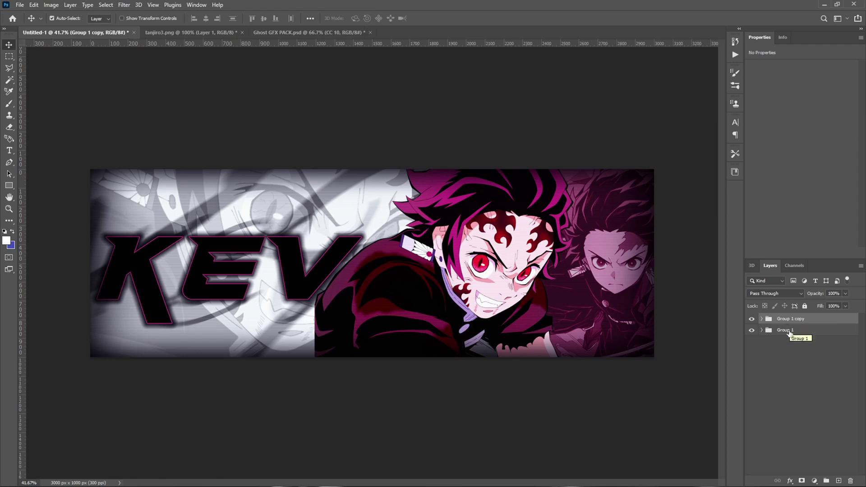
{"action": "double_click", "coordinate": [788, 330]}
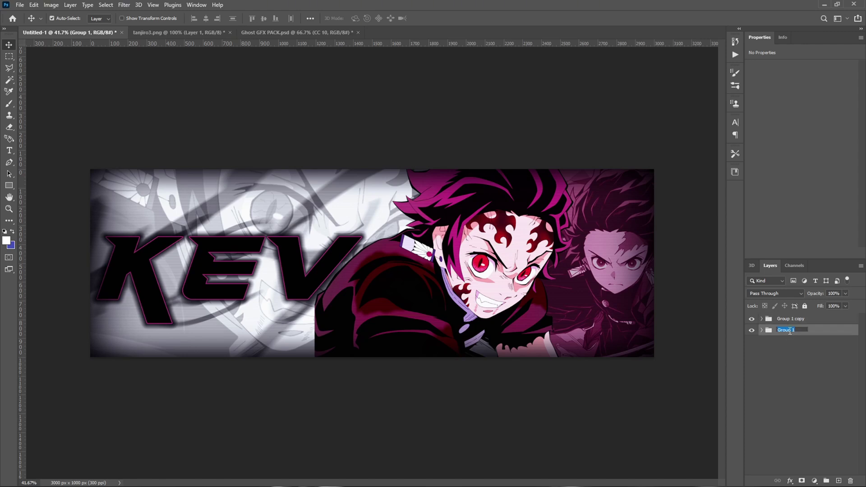
{"action": "type", "text": "Backup"}
{"action": "left_click", "coordinate": [797, 319]}
{"action": "double_click", "coordinate": [791, 319]}
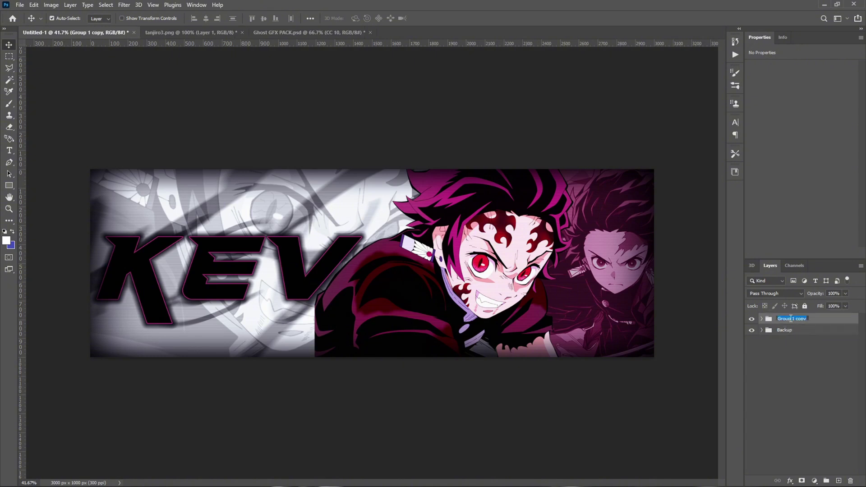
{"action": "type", "text": "Main"}
{"action": "left_click", "coordinate": [811, 319]}
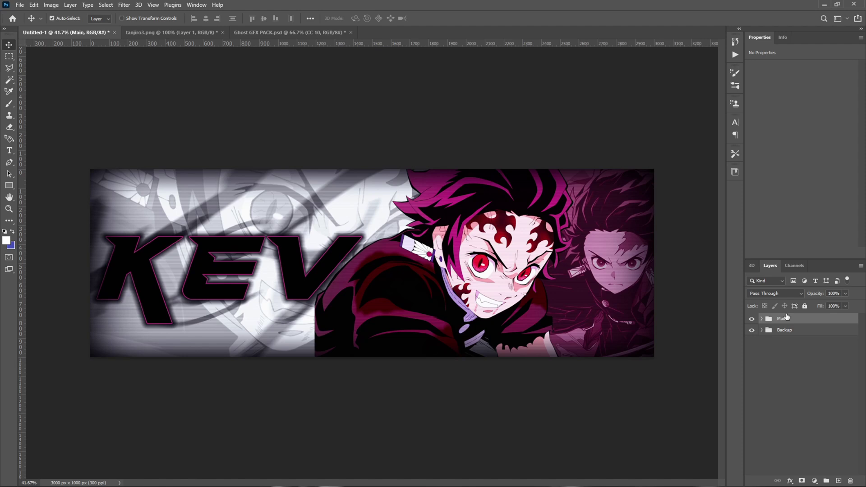
Step: Duplicate the Main group, merge the copy into a single layer and duplicate that merged layer twice
{"action": "key", "text": "ctrl+j"}
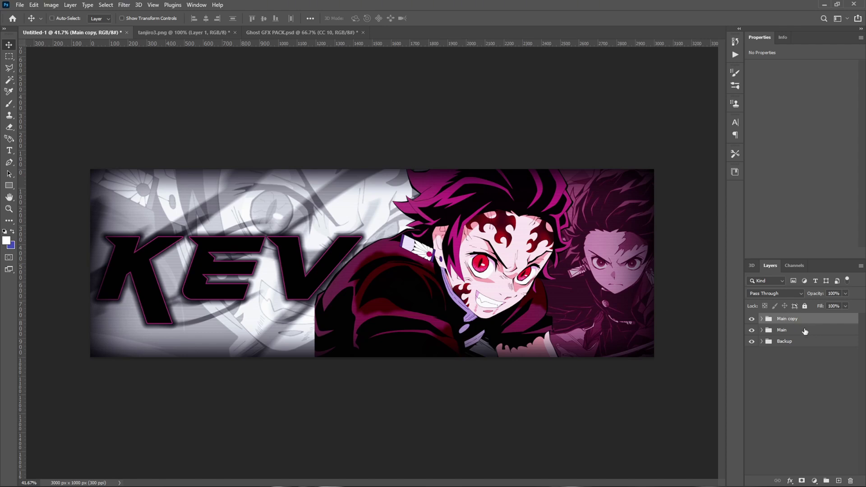
{"action": "key", "text": "ctrl+e"}
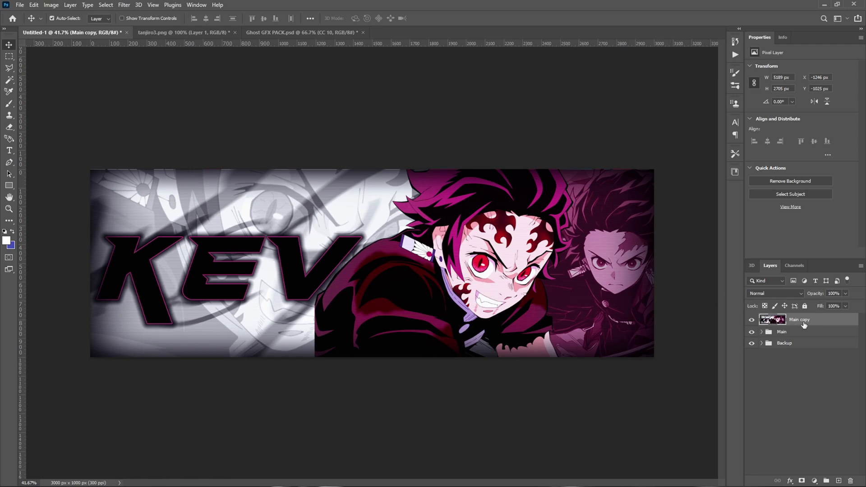
{"action": "key", "text": "ctrl+j"}
{"action": "key", "text": "ctrl+j"}
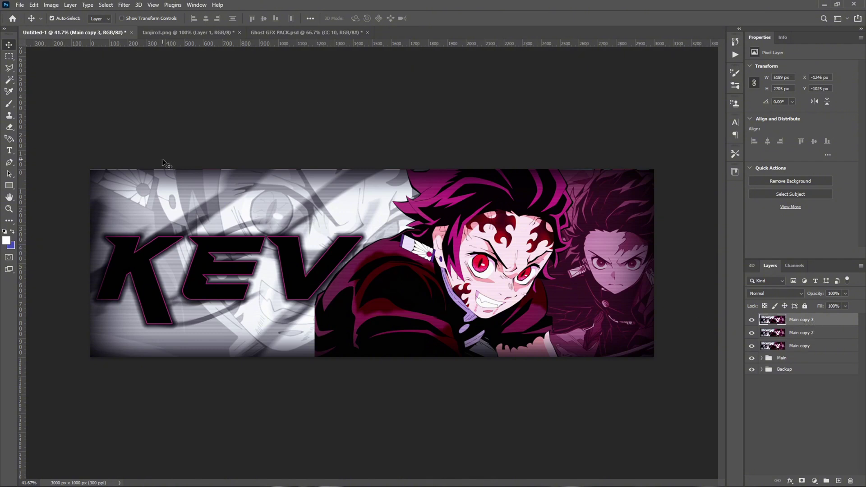
Step: Apply a Gaussian Blur to the topmost merged layer, Main copy 3, and keep that layer selected
{"action": "left_click", "coordinate": [124, 4]}
{"action": "mouse_move", "coordinate": [146, 120]}
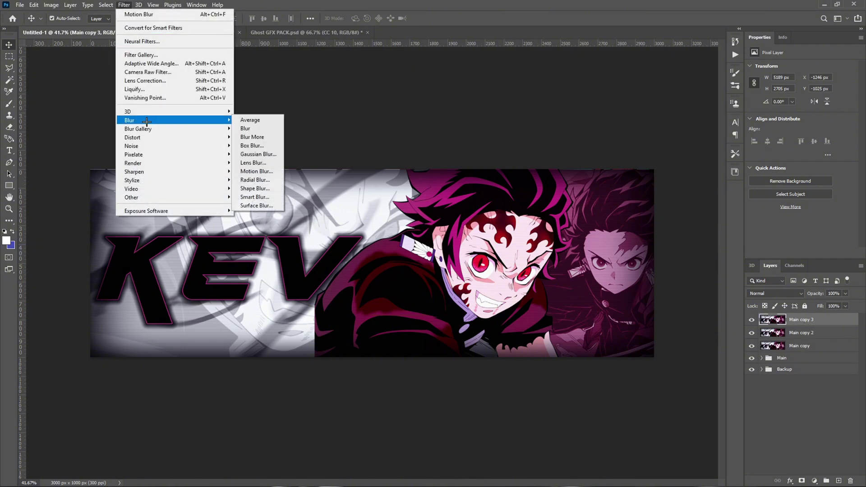
{"action": "left_click", "coordinate": [255, 154]}
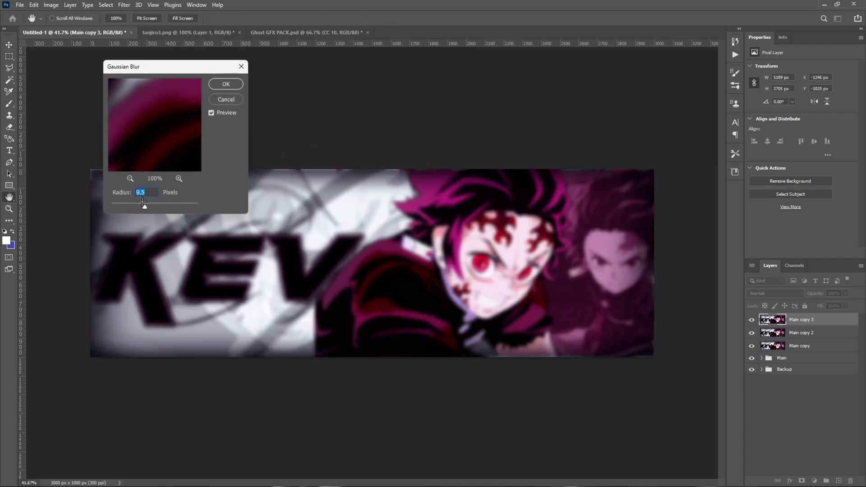
{"action": "left_click_drag", "start_coordinate": [145, 206], "coordinate": [141, 206]}
{"action": "left_click", "coordinate": [226, 84]}
{"action": "left_click", "coordinate": [815, 334]}
{"action": "left_click", "coordinate": [810, 320]}
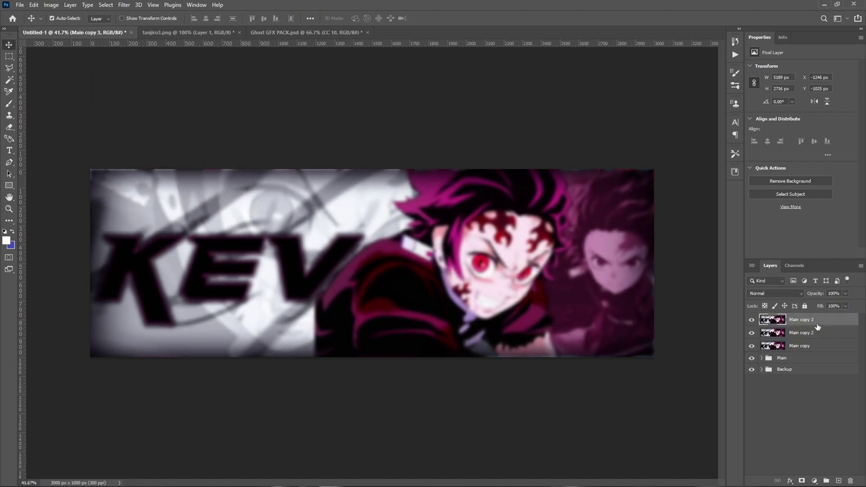
Step: Set the blending mode of the Main copy 3 layer to Pin Light
{"action": "left_click", "coordinate": [792, 294]}
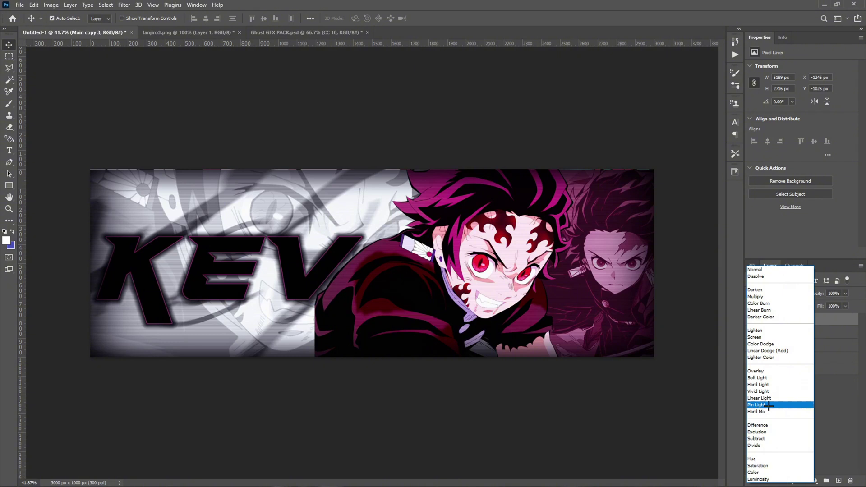
{"action": "left_click", "coordinate": [768, 405]}
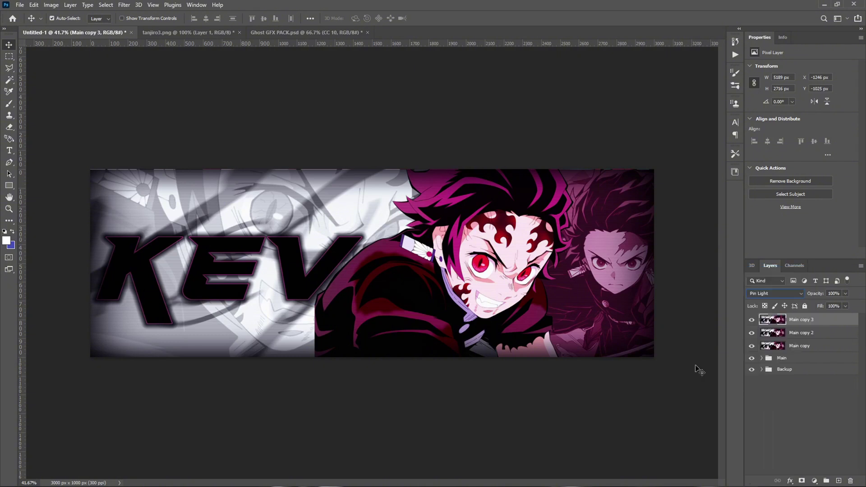
Step: Apply a Motion Blur with a 20° angle and 7 pixel distance to Main copy 2 and set its blending mode to Saturation
{"action": "left_click", "coordinate": [828, 332]}
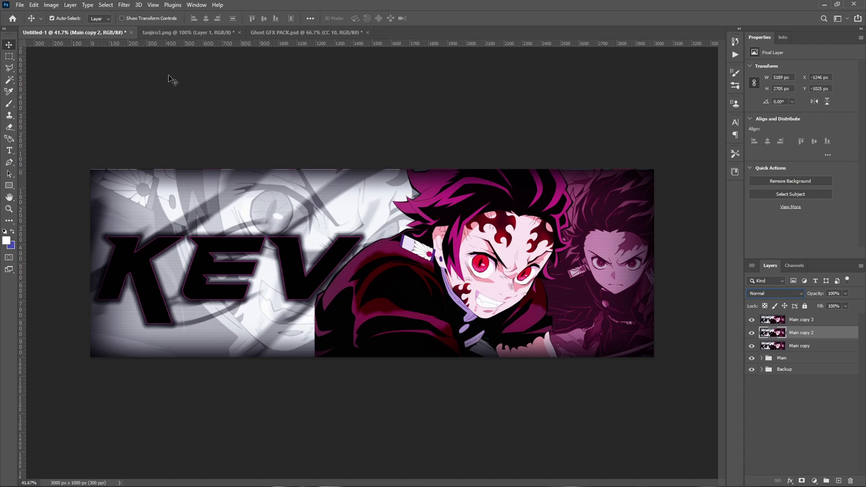
{"action": "left_click", "coordinate": [124, 5]}
{"action": "mouse_move", "coordinate": [176, 120]}
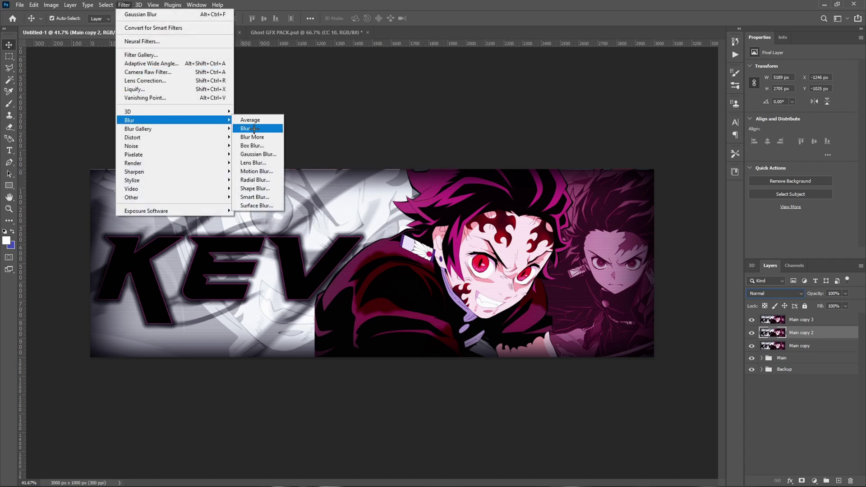
{"action": "left_click", "coordinate": [256, 172]}
{"action": "left_click_drag", "start_coordinate": [490, 277], "coordinate": [465, 280]}
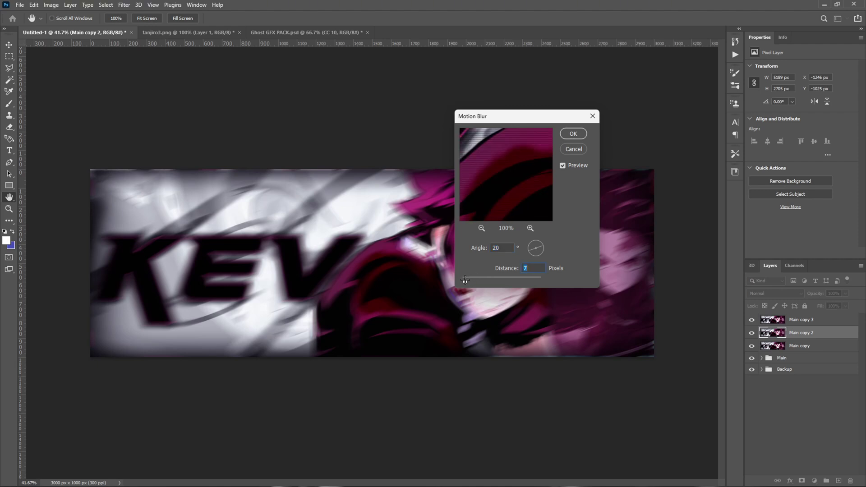
{"action": "left_click", "coordinate": [571, 134]}
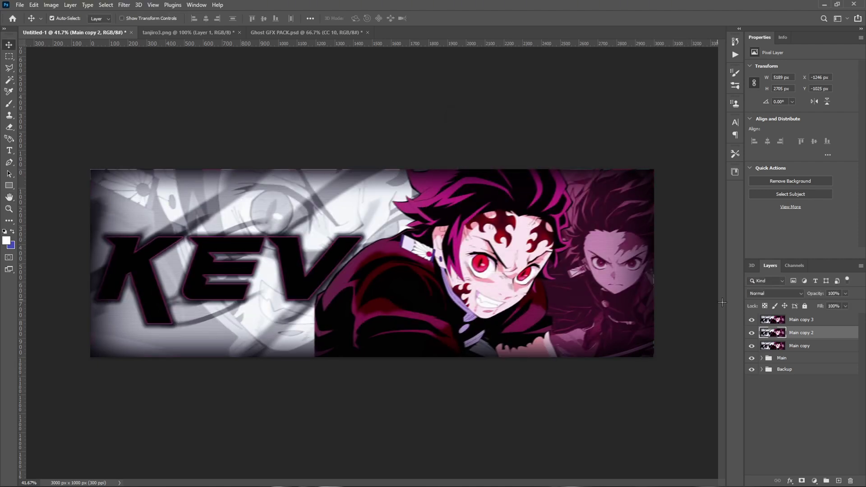
{"action": "left_click", "coordinate": [797, 295]}
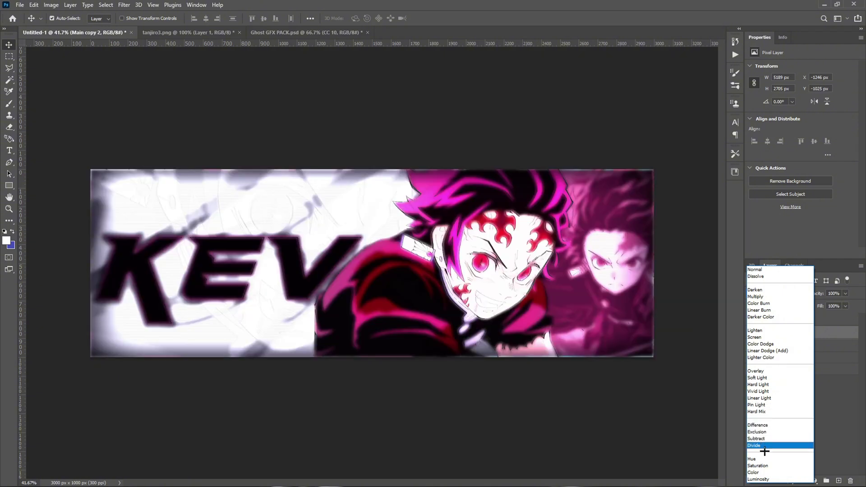
{"action": "left_click", "coordinate": [761, 466]}
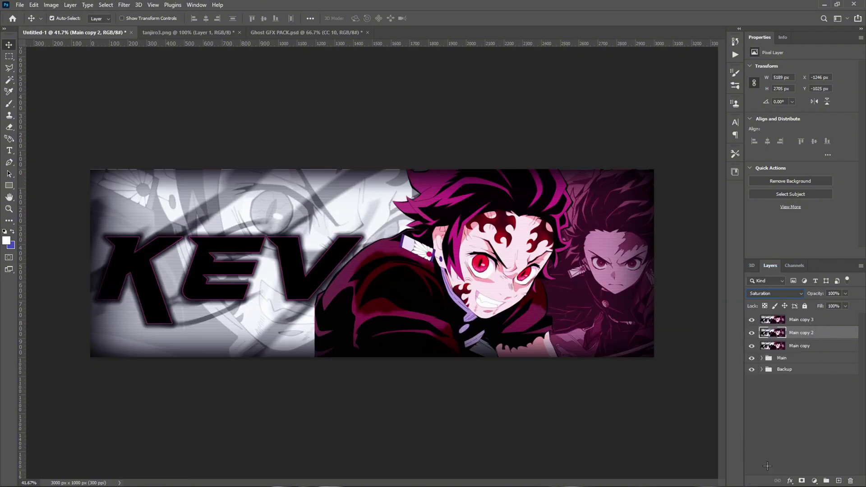
Step: Merge Main copy 3, Main copy 2 and Main copy into a single layer
{"action": "mouse_move", "coordinate": [846, 293]}
{"action": "left_mouse_down"}
{"action": "mouse_move", "coordinate": [839, 304]}
{"action": "mouse_move", "coordinate": [807, 306]}
{"action": "mouse_move", "coordinate": [856, 305]}
{"action": "mouse_move", "coordinate": [856, 295]}
{"action": "mouse_move", "coordinate": [822, 304]}
{"action": "mouse_move", "coordinate": [858, 303]}
{"action": "mouse_move", "coordinate": [854, 296]}
{"action": "left_mouse_up"}
{"action": "left_click", "coordinate": [818, 321]}
{"action": "left_click", "coordinate": [845, 295]}
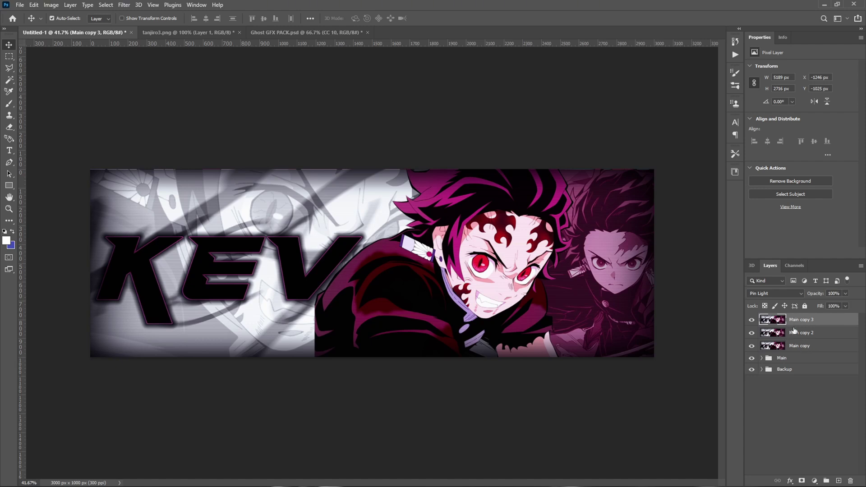
{"action": "left_click", "coordinate": [803, 348], "text": "shift"}
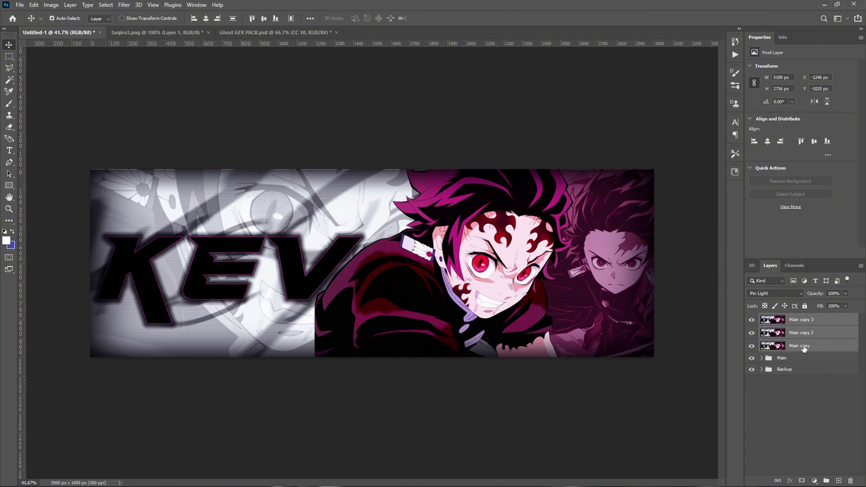
{"action": "key", "text": "ctrl+e"}
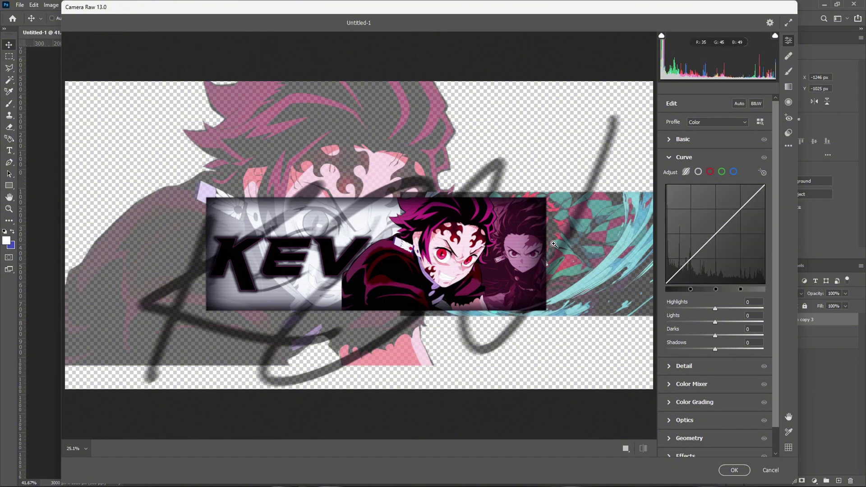
Step: Set the Tint in the Camera Raw Basic adjustments to +4 for the merged layer
{"action": "left_click", "coordinate": [669, 158]}
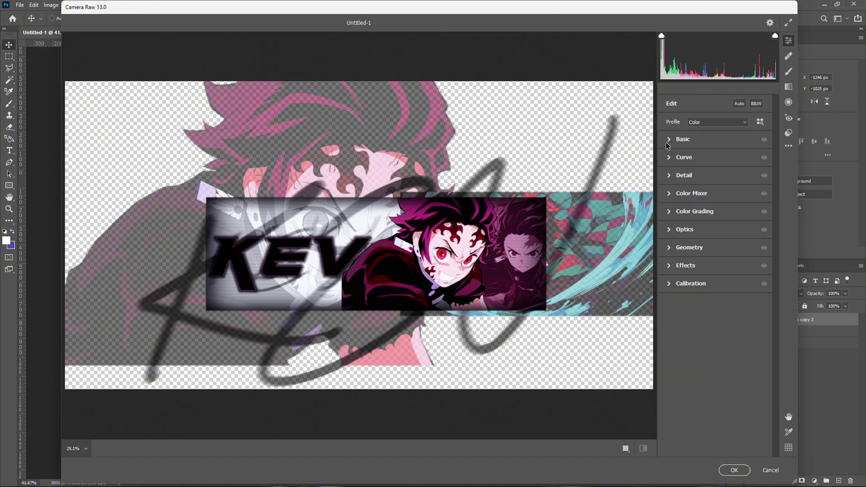
{"action": "left_click", "coordinate": [667, 139]}
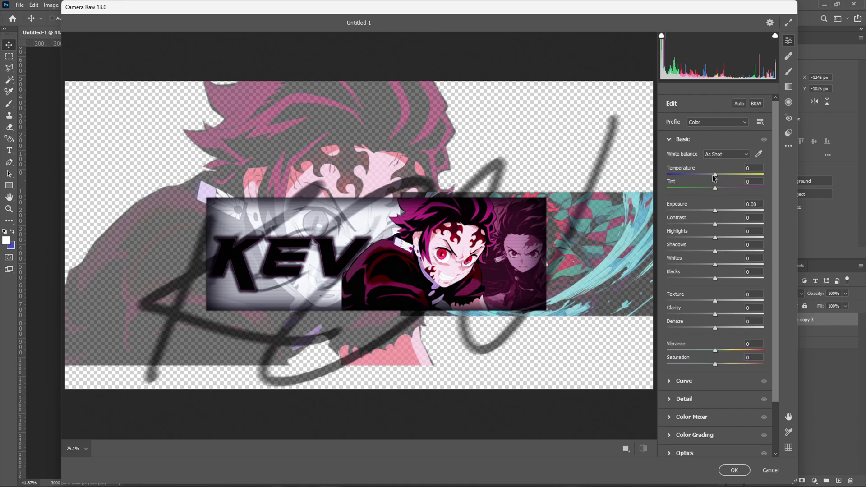
{"action": "left_click_drag", "start_coordinate": [714, 175], "coordinate": [731, 194]}
{"action": "scroll", "coordinate": [368, 247], "scroll_direction": "up", "scroll_amount": 5}
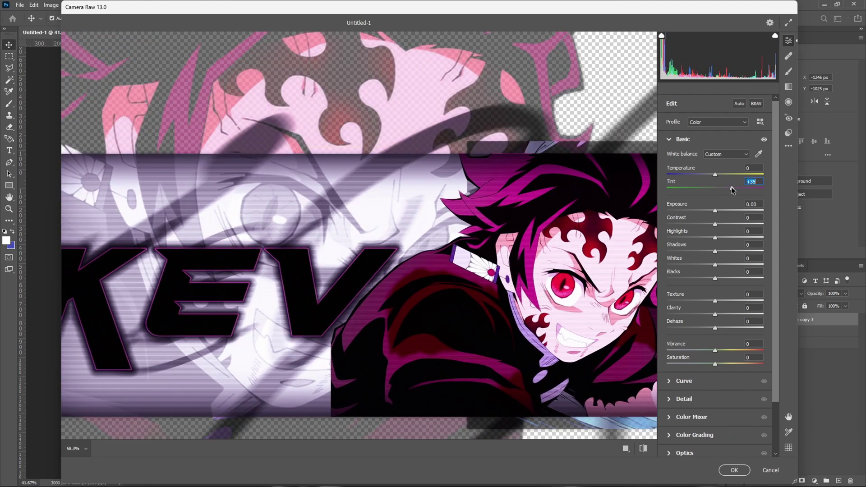
{"action": "mouse_move", "coordinate": [732, 188]}
{"action": "left_mouse_down"}
{"action": "mouse_move", "coordinate": [758, 190]}
{"action": "mouse_move", "coordinate": [669, 195]}
{"action": "mouse_move", "coordinate": [666, 203]}
{"action": "mouse_move", "coordinate": [717, 196]}
{"action": "left_mouse_up"}
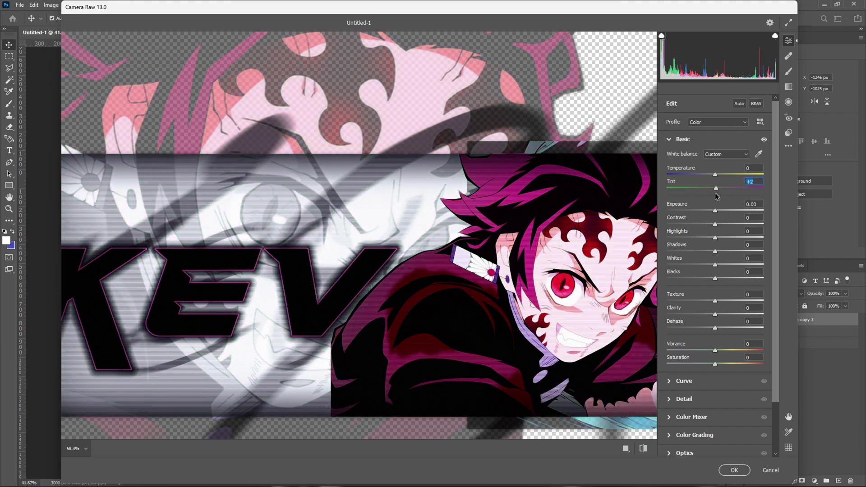
{"action": "scroll", "coordinate": [366, 251], "scroll_direction": "down", "scroll_amount": 4}
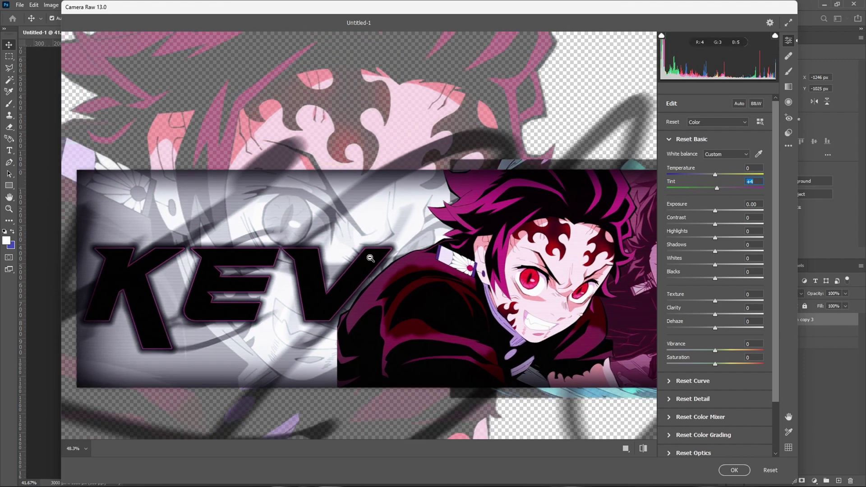
{"action": "scroll", "coordinate": [517, 265], "scroll_direction": "up", "scroll_amount": 1}
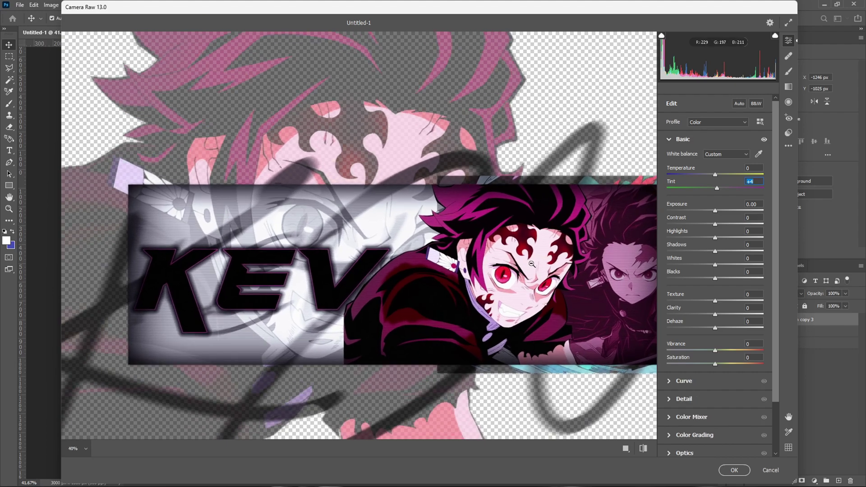
Step: Lower the Exposure to -1.15 and the Contrast to -3 in the Basic adjustments
{"action": "mouse_move", "coordinate": [717, 211]}
{"action": "left_mouse_down"}
{"action": "mouse_move", "coordinate": [763, 212]}
{"action": "mouse_move", "coordinate": [703, 214]}
{"action": "left_mouse_up"}
{"action": "scroll", "coordinate": [538, 249], "scroll_direction": "down", "scroll_amount": 1}
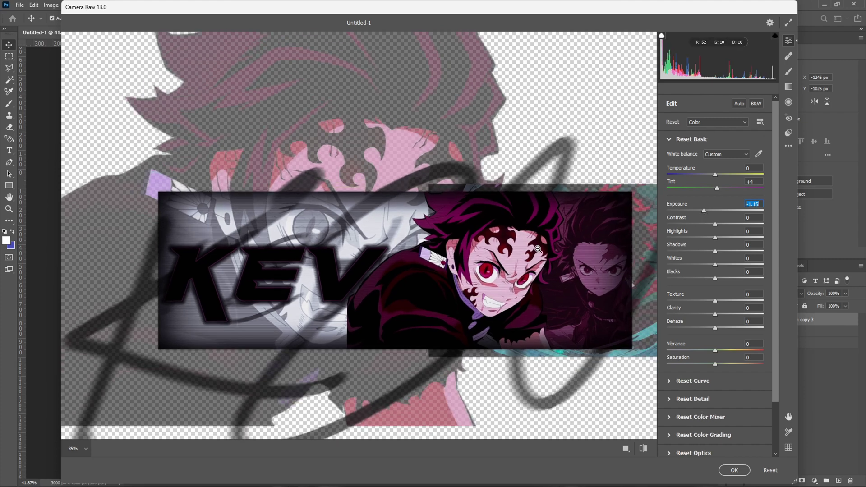
{"action": "scroll", "coordinate": [538, 248], "scroll_direction": "up", "scroll_amount": 1}
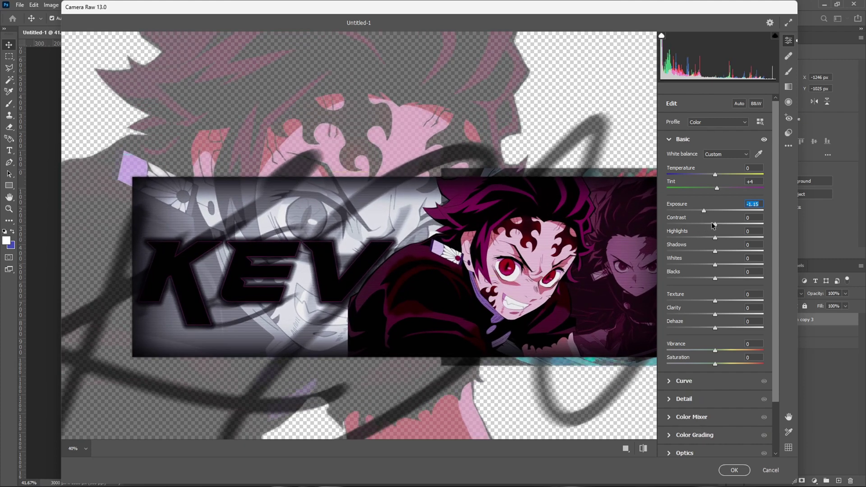
{"action": "mouse_move", "coordinate": [714, 224]}
{"action": "left_mouse_down"}
{"action": "mouse_move", "coordinate": [745, 225]}
{"action": "mouse_move", "coordinate": [660, 224]}
{"action": "mouse_move", "coordinate": [722, 223]}
{"action": "mouse_move", "coordinate": [696, 224]}
{"action": "mouse_move", "coordinate": [712, 223]}
{"action": "left_mouse_up"}
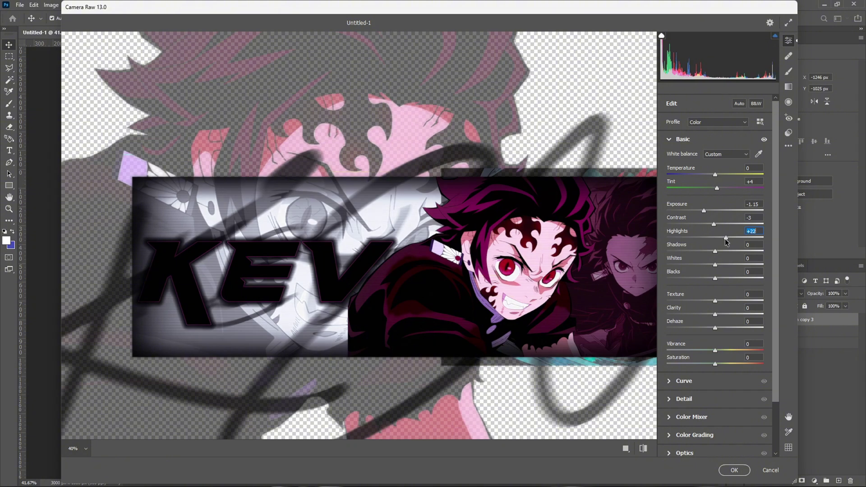
Step: Set Highlights to -12, Shadows to +5 and Whites to 0 in the Basic adjustments
{"action": "left_click_drag", "start_coordinate": [716, 240], "coordinate": [709, 237]}
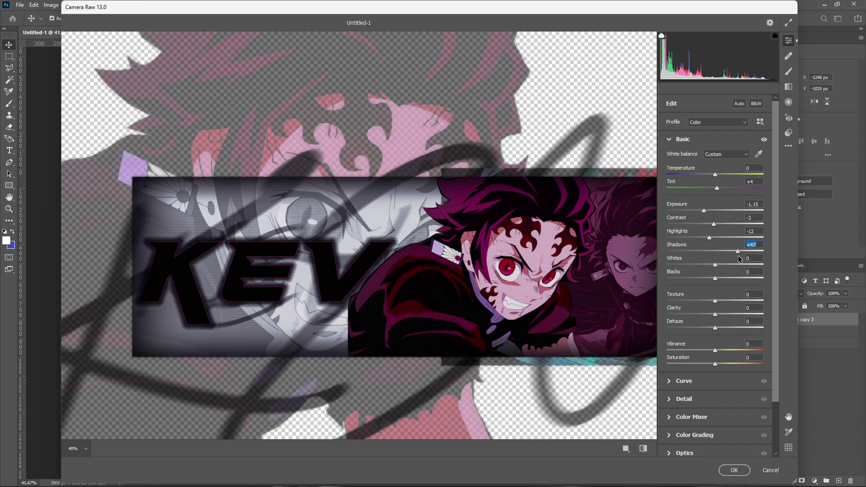
{"action": "left_click_drag", "start_coordinate": [757, 256], "coordinate": [725, 265]}
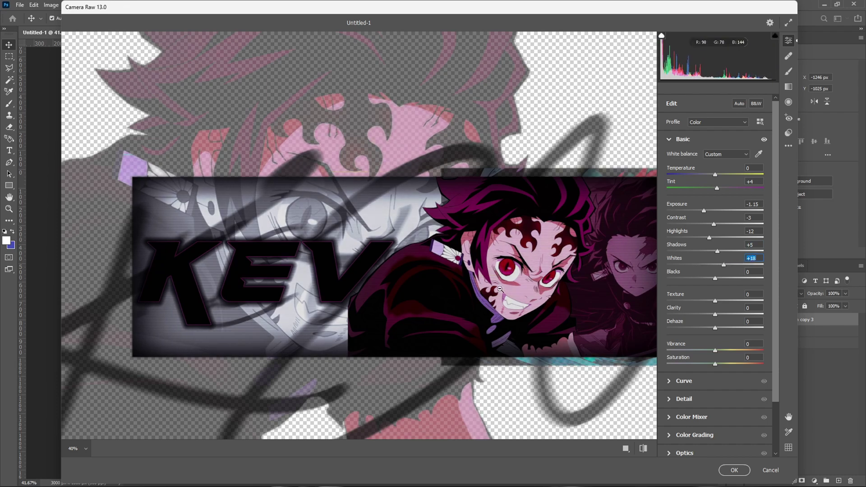
{"action": "mouse_move", "coordinate": [723, 265]}
{"action": "left_mouse_down"}
{"action": "mouse_move", "coordinate": [764, 269]}
{"action": "mouse_move", "coordinate": [687, 266]}
{"action": "mouse_move", "coordinate": [715, 270]}
{"action": "left_mouse_up"}
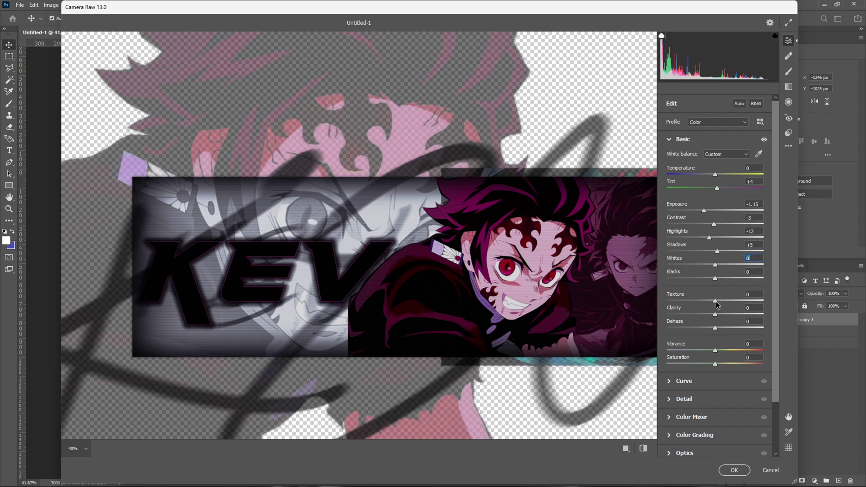
Step: Raise Texture to +22, Clarity to +13 and Dehaze to +12, and collapse the Basic adjustments
{"action": "left_click_drag", "start_coordinate": [716, 305], "coordinate": [721, 324]}
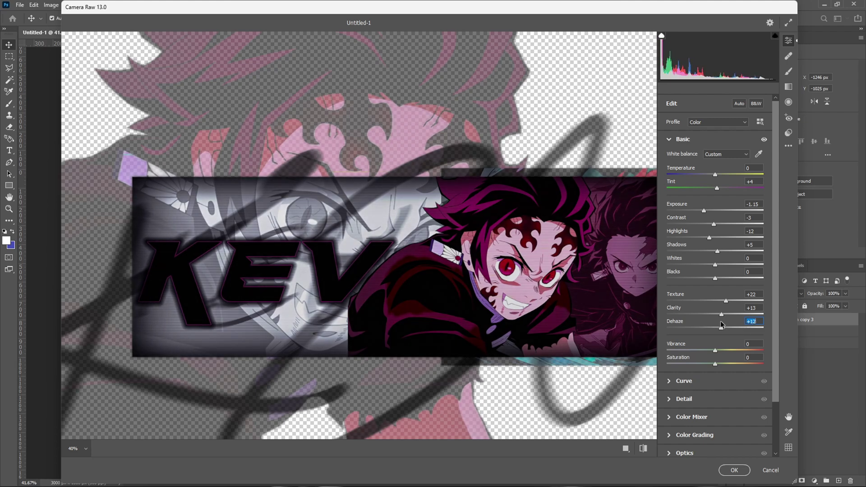
{"action": "scroll", "coordinate": [604, 292], "scroll_direction": "down", "scroll_amount": 2, "text": "alt"}
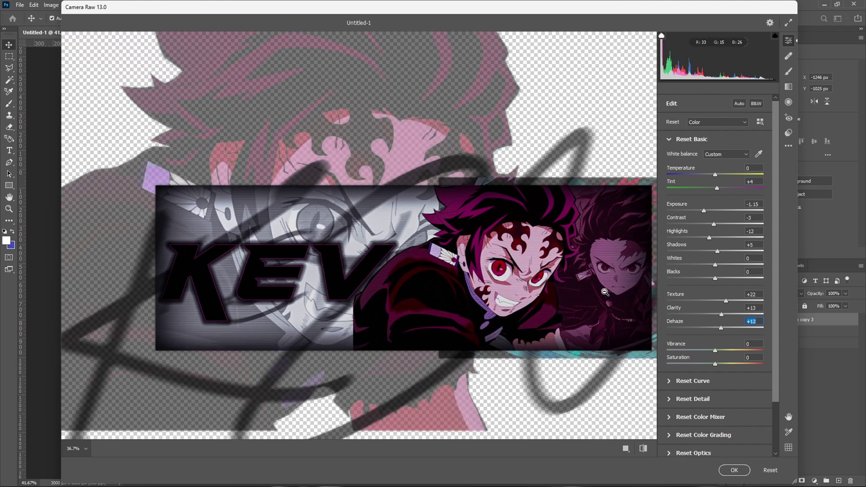
{"action": "scroll", "coordinate": [604, 293], "scroll_direction": "down", "scroll_amount": 1, "text": "alt"}
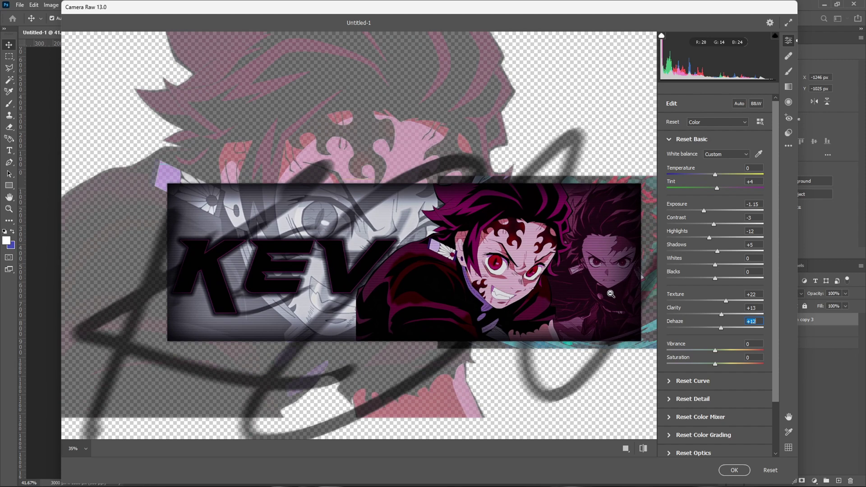
{"action": "left_click", "coordinate": [670, 140]}
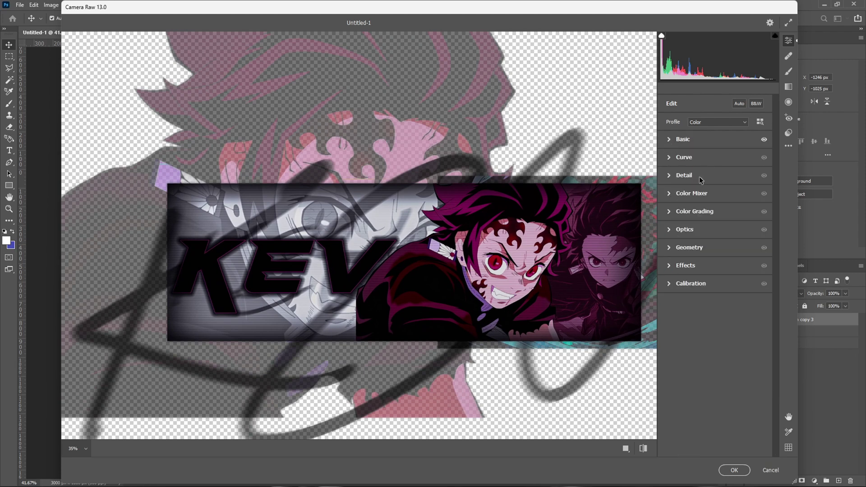
Step: Set Sharpening to 109 and Noise Reduction to 100 in the Detail adjustments
{"action": "left_click", "coordinate": [670, 176]}
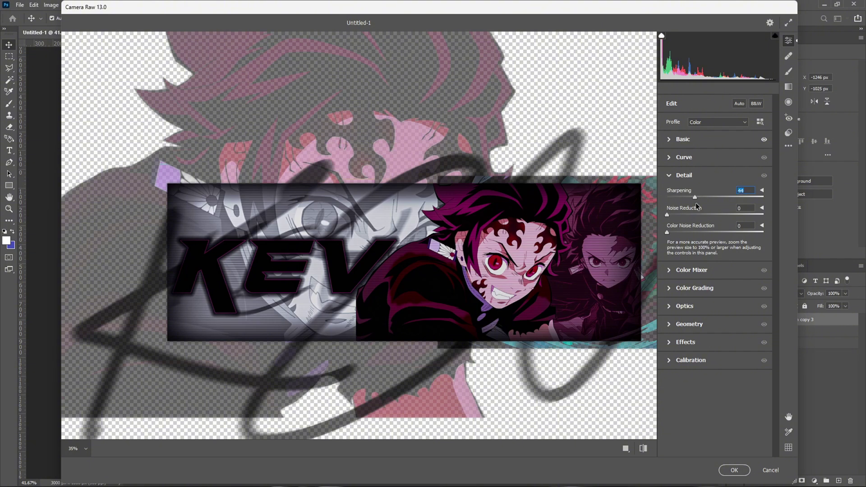
{"action": "left_click_drag", "start_coordinate": [762, 209], "coordinate": [777, 210]}
{"action": "scroll", "coordinate": [609, 291], "scroll_direction": "up", "scroll_amount": 3, "text": "alt"}
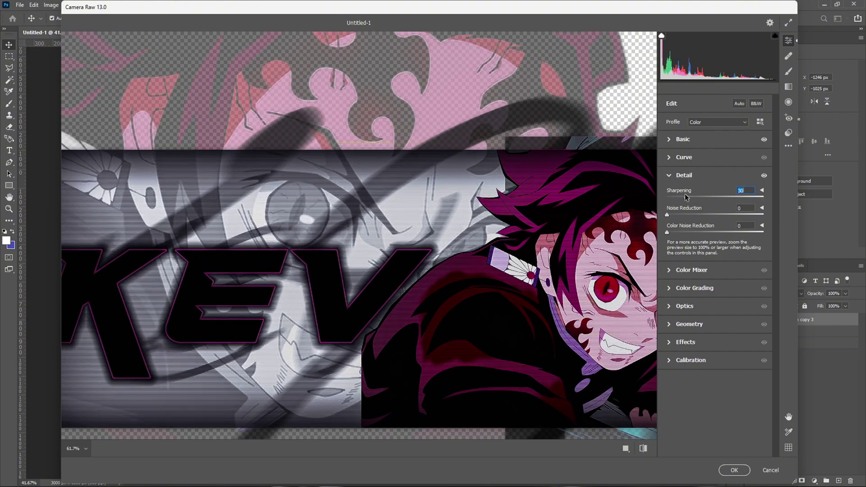
{"action": "left_click_drag", "start_coordinate": [685, 194], "coordinate": [752, 207]}
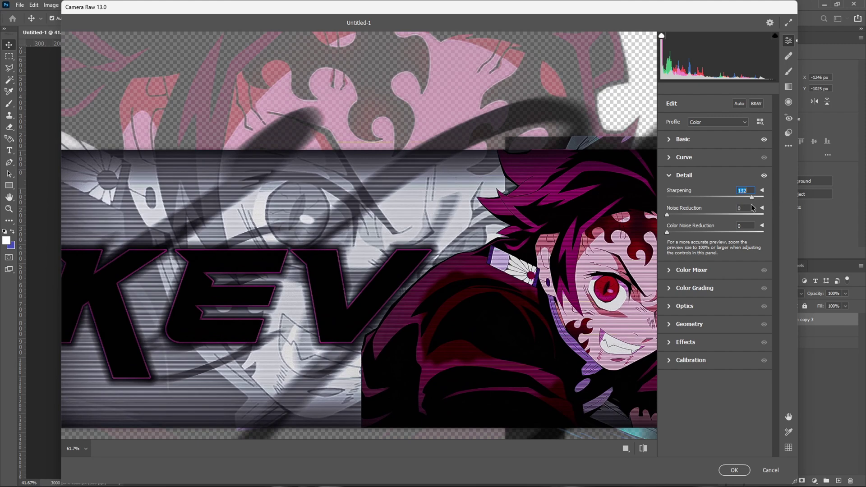
{"action": "left_click_drag", "start_coordinate": [684, 206], "coordinate": [765, 210]}
{"action": "left_click_drag", "start_coordinate": [751, 200], "coordinate": [738, 200]}
{"action": "left_click_drag", "start_coordinate": [667, 215], "coordinate": [795, 229]}
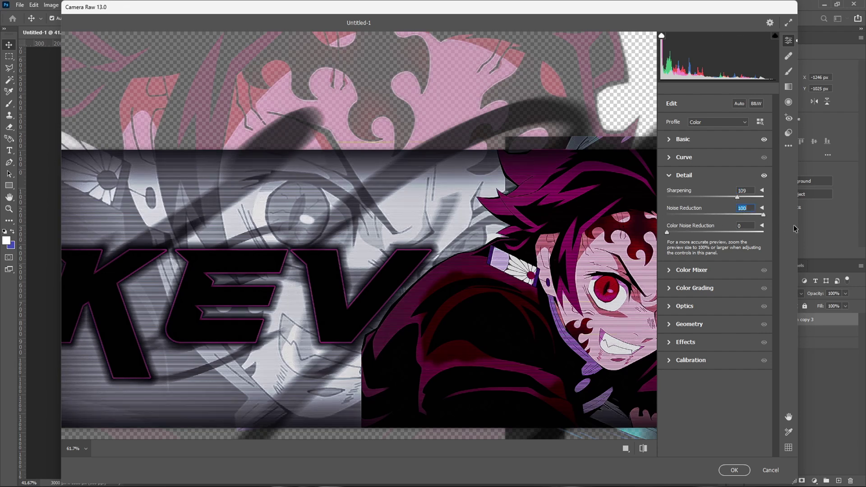
{"action": "scroll", "coordinate": [609, 286], "scroll_direction": "down", "scroll_amount": 4}
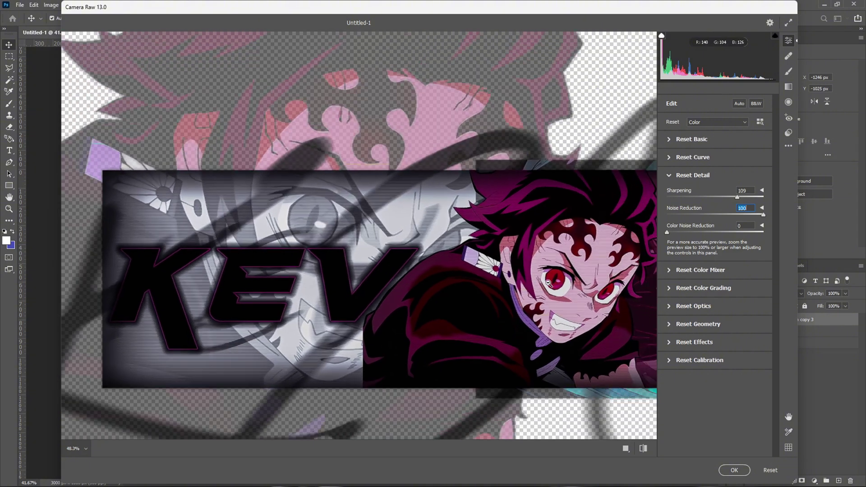
{"action": "scroll", "coordinate": [609, 285], "scroll_direction": "up", "scroll_amount": 2}
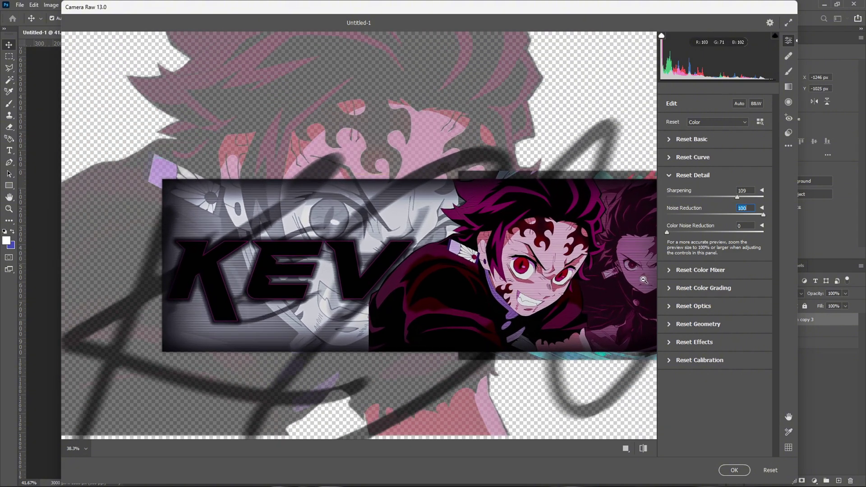
Step: Set Color Noise Reduction to about 50 and collapse the Detail adjustments
{"action": "left_click_drag", "start_coordinate": [695, 231], "coordinate": [714, 231]}
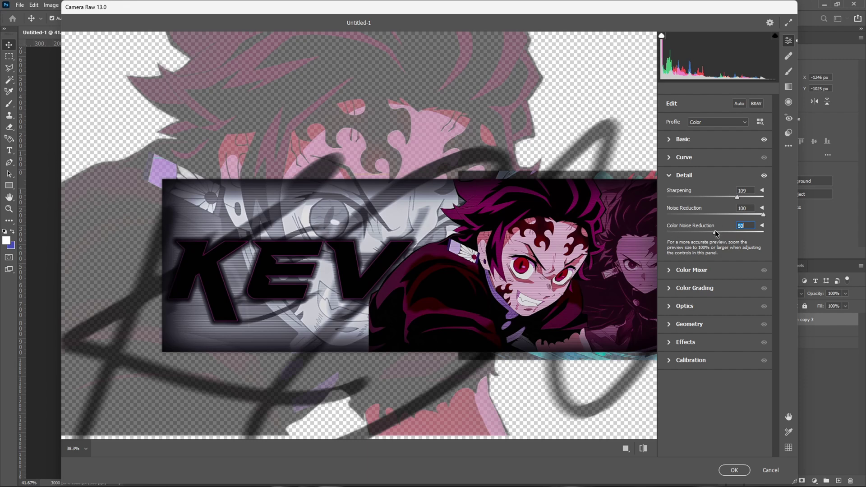
{"action": "left_click_drag", "start_coordinate": [717, 233], "coordinate": [714, 234]}
{"action": "left_click", "coordinate": [667, 178]}
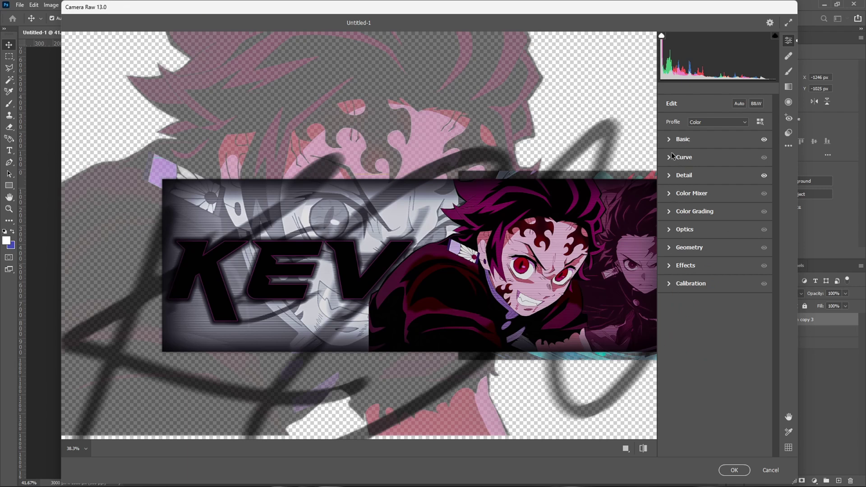
Step: Set the parametric curve to Highlights +37, Lights +1, Darks -3 and Shadows +45, and apply the Camera Raw adjustments
{"action": "left_click", "coordinate": [667, 158]}
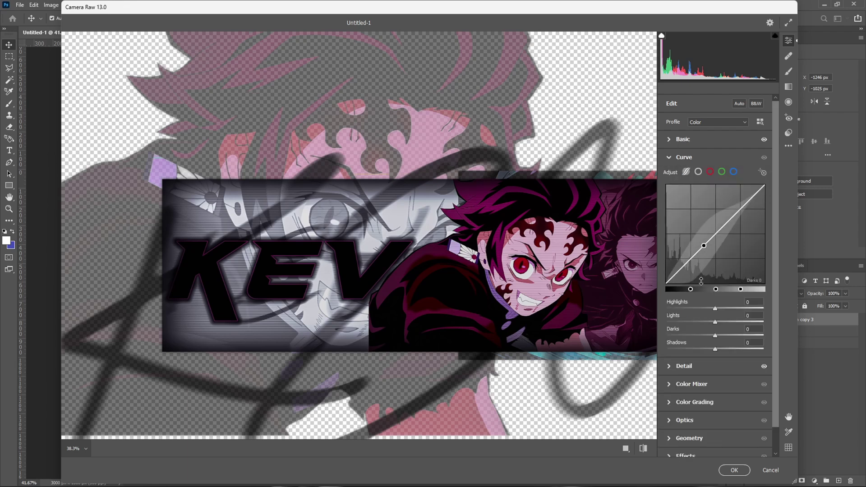
{"action": "left_click_drag", "start_coordinate": [715, 310], "coordinate": [738, 350]}
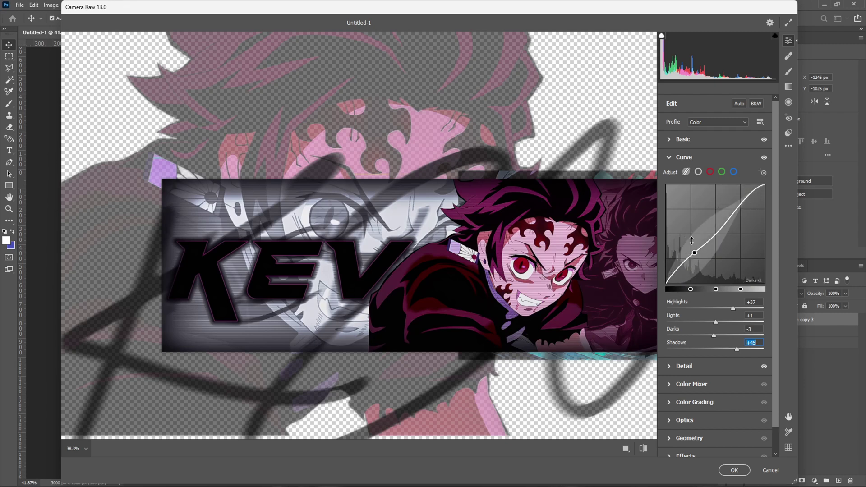
{"action": "left_click_drag", "start_coordinate": [712, 233], "coordinate": [713, 247]}
{"action": "key", "text": "ctrl+z"}
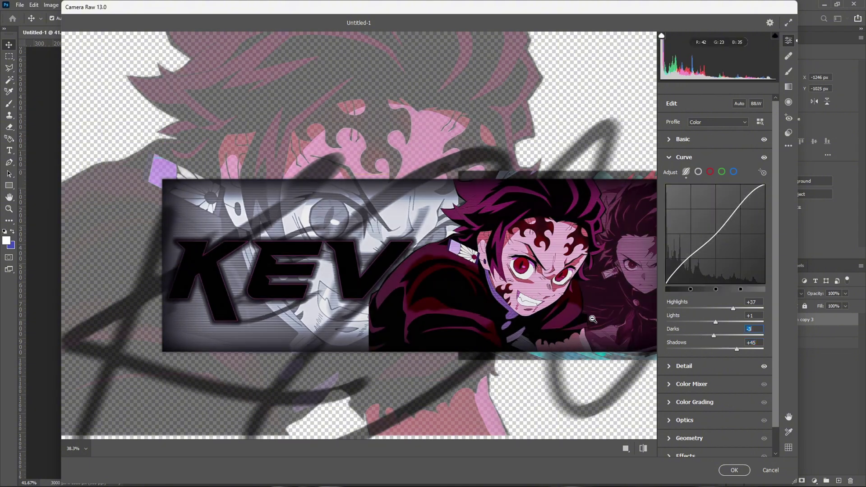
{"action": "scroll", "coordinate": [717, 361], "scroll_direction": "down", "scroll_amount": 1}
{"action": "left_click", "coordinate": [735, 470]}
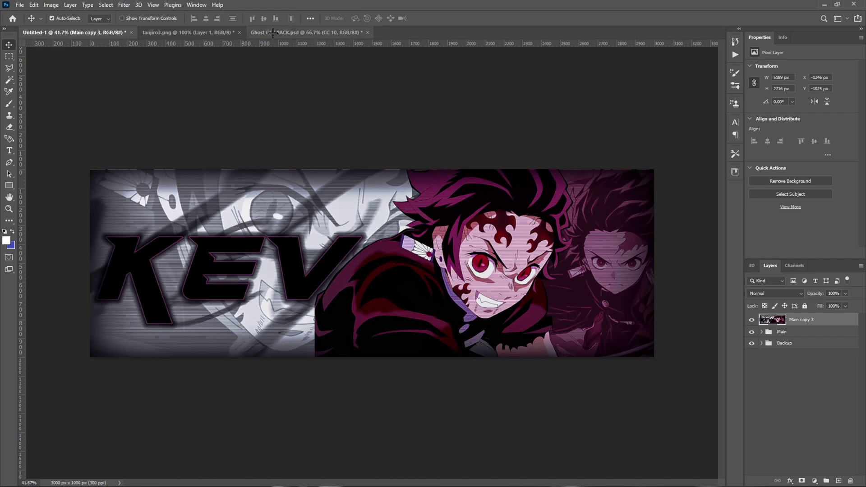
Step: Preview the color correction groups CC 10 to CC 14 in Ghost GFX PACK.psd and collapse the CCS & GMaps group
{"action": "left_click", "coordinate": [297, 32]}
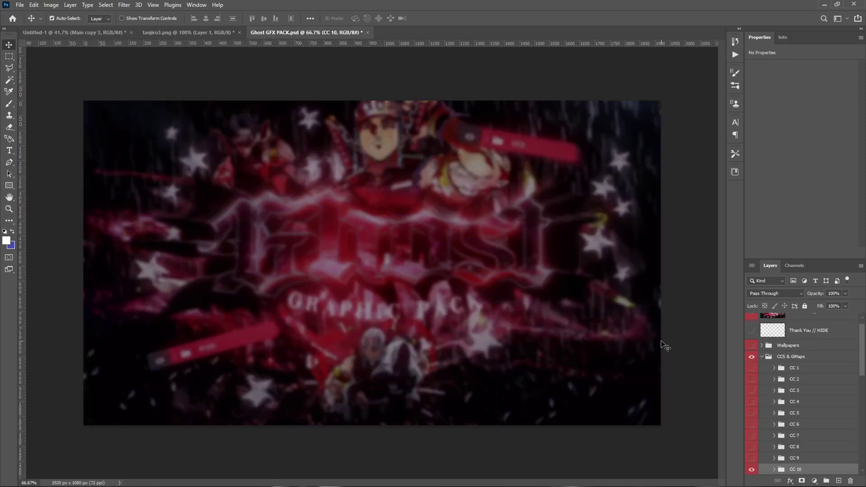
{"action": "left_click", "coordinate": [767, 357]}
{"action": "scroll", "coordinate": [758, 361], "scroll_direction": "down", "scroll_amount": 4}
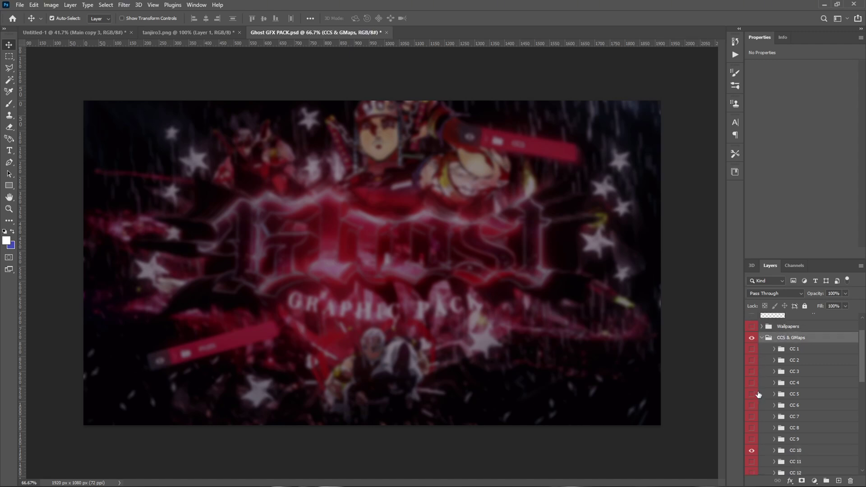
{"action": "scroll", "coordinate": [751, 402], "scroll_direction": "down", "scroll_amount": 1}
{"action": "left_click", "coordinate": [752, 375]}
{"action": "left_click", "coordinate": [751, 387]}
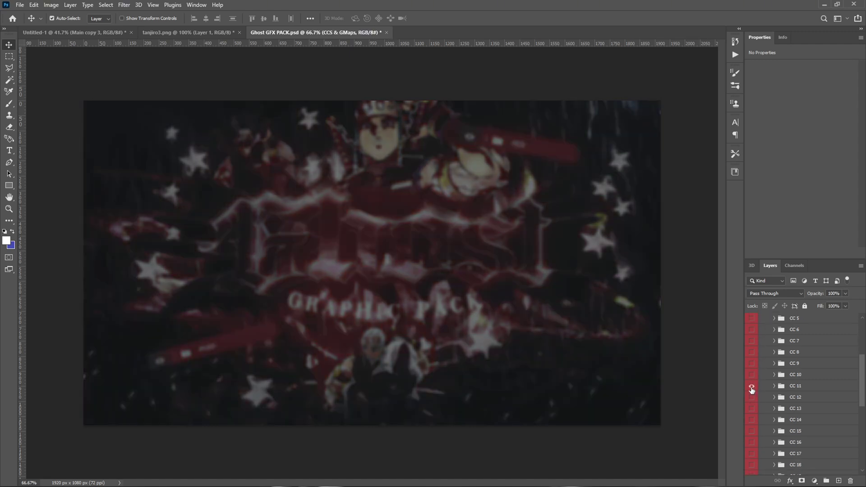
{"action": "left_click", "coordinate": [752, 387]}
{"action": "left_click", "coordinate": [752, 398]}
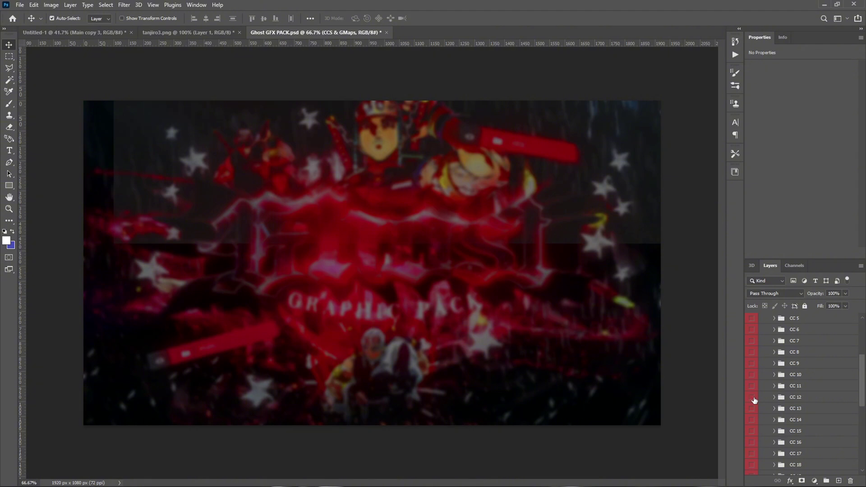
{"action": "left_click", "coordinate": [753, 398]}
{"action": "left_click", "coordinate": [752, 409]}
{"action": "left_click", "coordinate": [752, 411]}
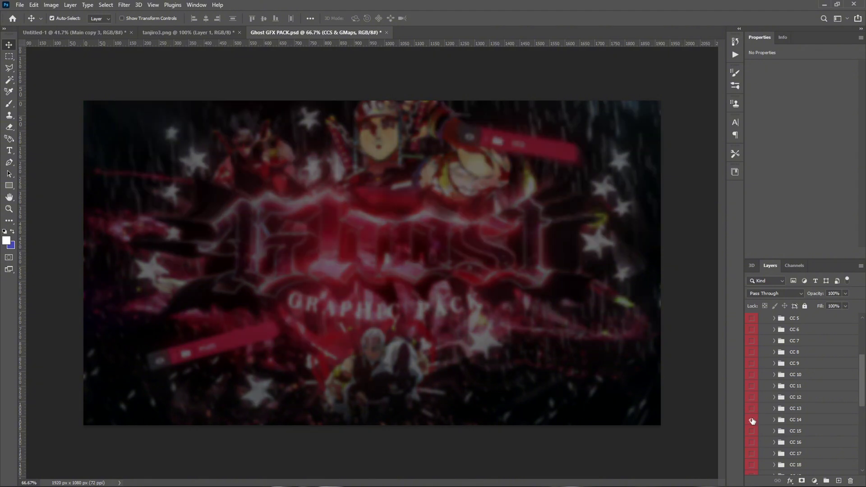
{"action": "left_click", "coordinate": [752, 420]}
{"action": "left_click", "coordinate": [752, 420]}
{"action": "scroll", "coordinate": [754, 424], "scroll_direction": "down", "scroll_amount": 4}
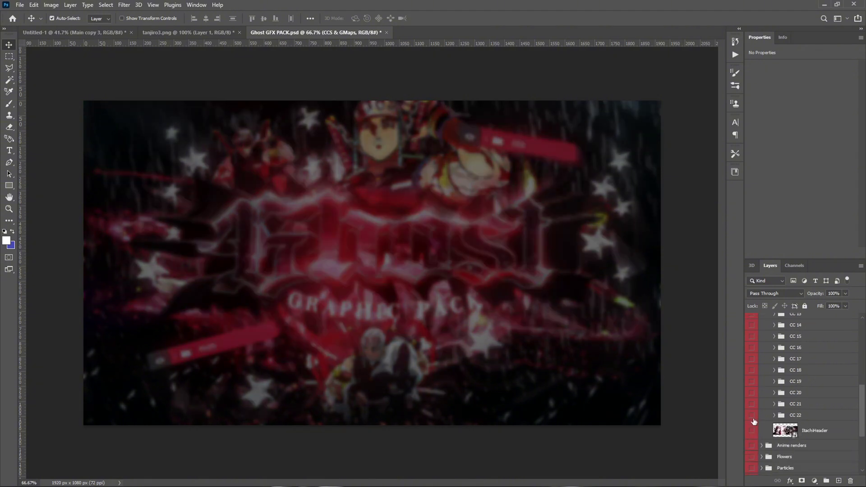
{"action": "scroll", "coordinate": [752, 411], "scroll_direction": "up", "scroll_amount": 5}
{"action": "left_click", "coordinate": [762, 368]}
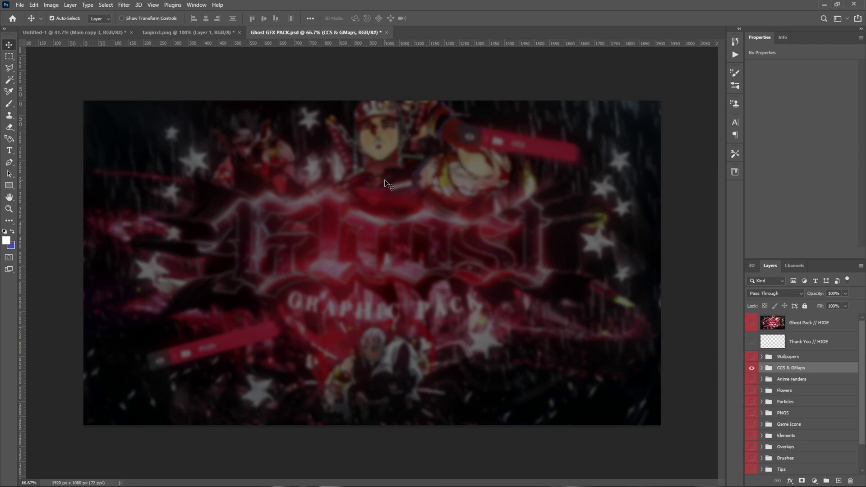
Step: Examine the individual brush shapes in the Brushes group of Ghost GFX PACK.psd by showing and hiding their layers
{"action": "left_click", "coordinate": [88, 33]}
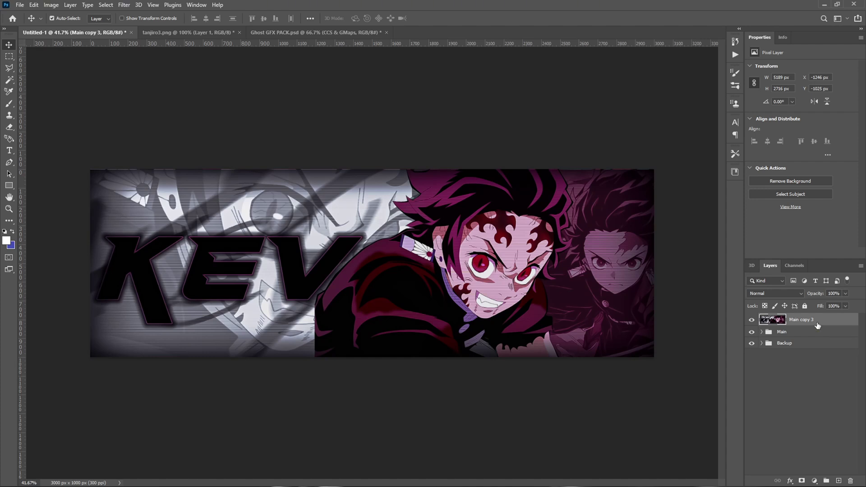
{"action": "left_click", "coordinate": [289, 32]}
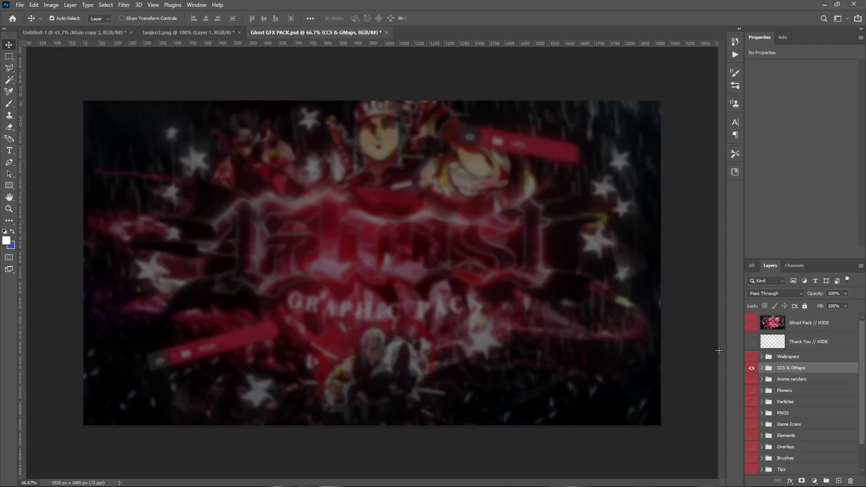
{"action": "scroll", "coordinate": [759, 369], "scroll_direction": "down", "scroll_amount": 2}
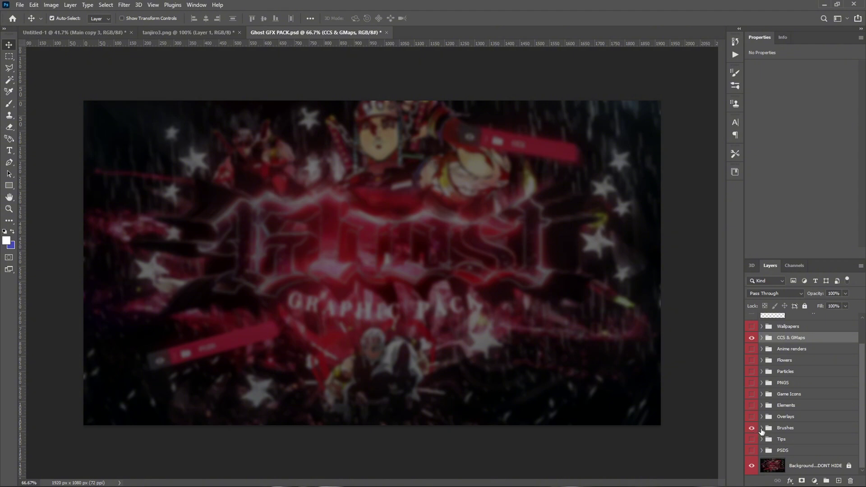
{"action": "left_click", "coordinate": [761, 428]}
{"action": "scroll", "coordinate": [763, 406], "scroll_direction": "down", "scroll_amount": 3}
{"action": "left_click", "coordinate": [752, 387]}
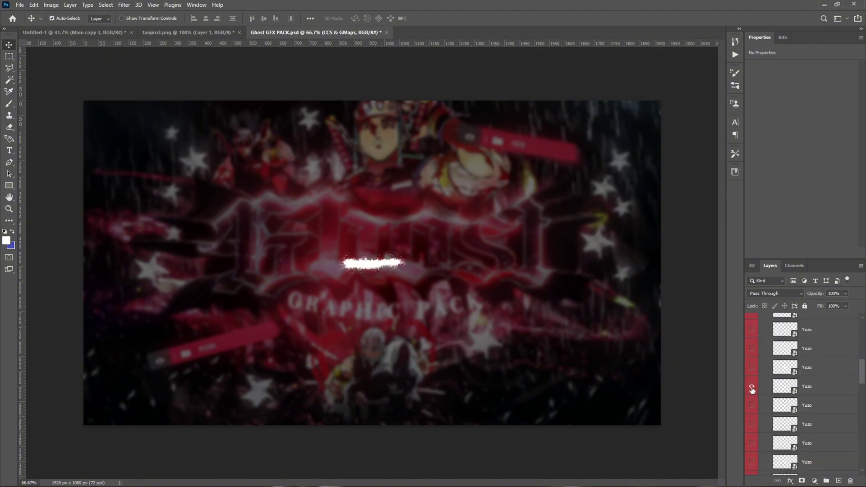
{"action": "left_click", "coordinate": [752, 387]}
{"action": "left_click", "coordinate": [752, 406]}
{"action": "left_click", "coordinate": [751, 406]}
{"action": "left_click", "coordinate": [752, 426]}
{"action": "scroll", "coordinate": [752, 429], "scroll_direction": "down", "scroll_amount": 2}
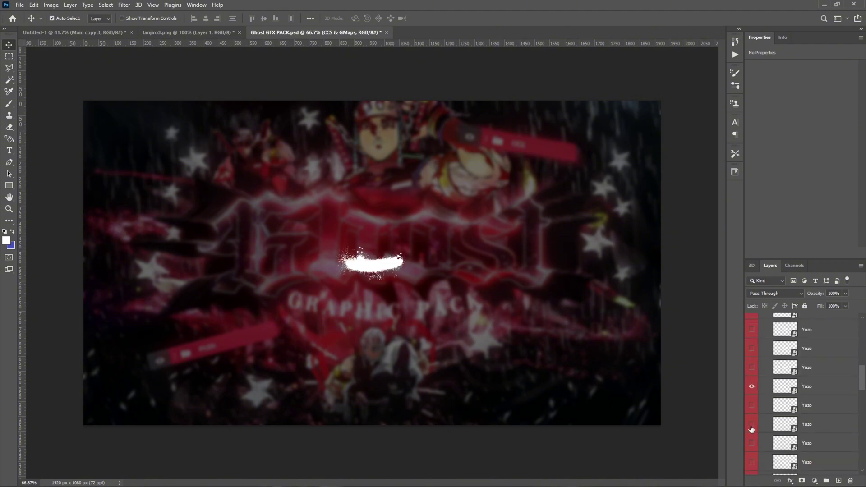
{"action": "left_click", "coordinate": [752, 388]}
{"action": "left_click", "coordinate": [752, 406]}
{"action": "left_click", "coordinate": [752, 406]}
{"action": "left_click", "coordinate": [751, 425]}
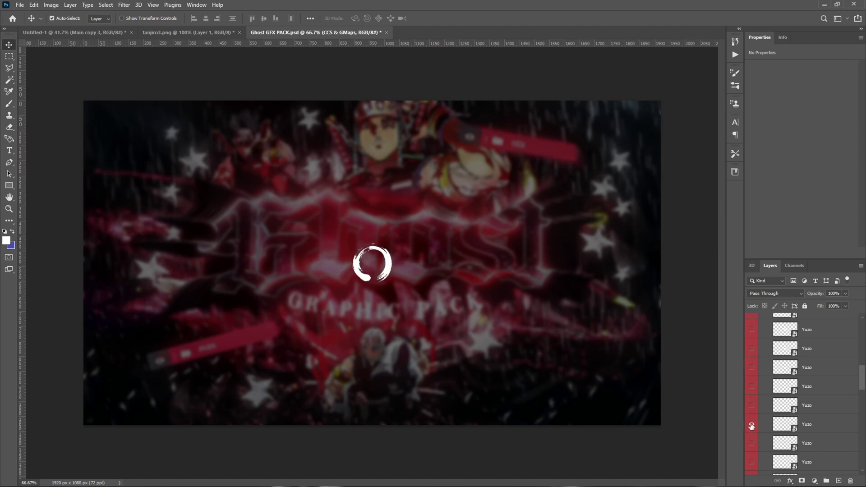
{"action": "left_click", "coordinate": [751, 425]}
{"action": "left_click", "coordinate": [752, 444]}
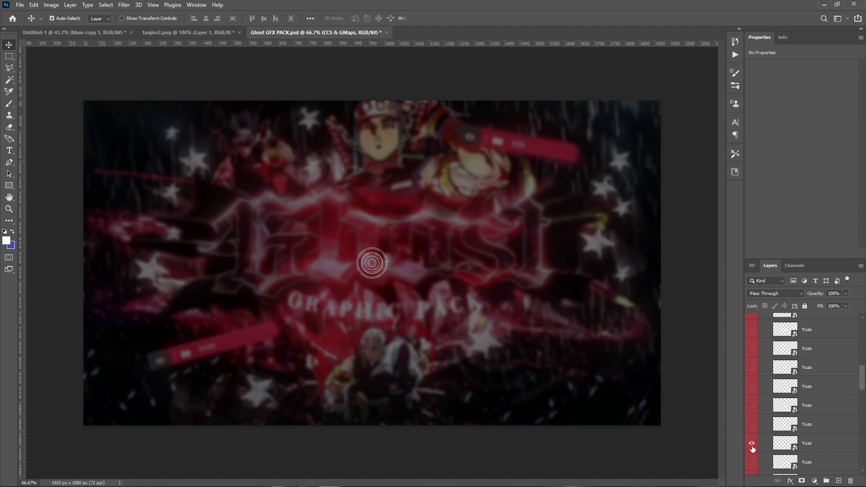
Step: Copy the painted ring brush layer into the banner and enlarge it to about 1602 px around the main character
{"action": "left_click", "coordinate": [751, 425]}
{"action": "left_click", "coordinate": [751, 444]}
{"action": "left_click", "coordinate": [766, 426]}
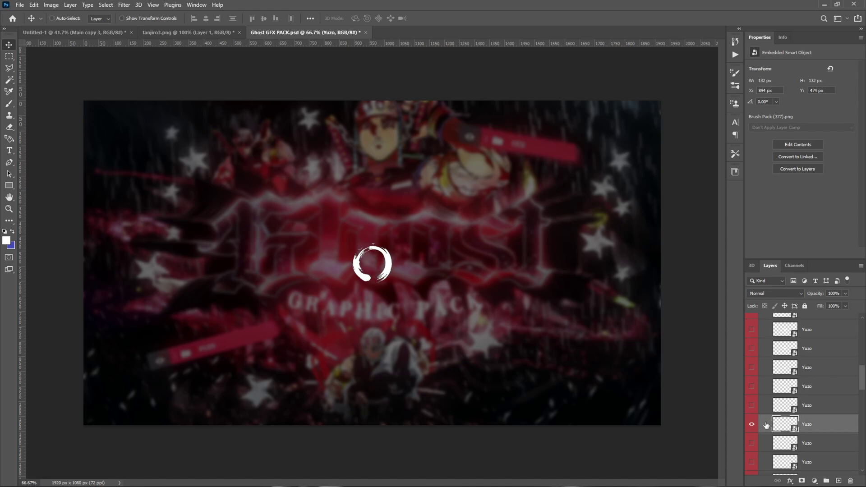
{"action": "left_click", "coordinate": [104, 35]}
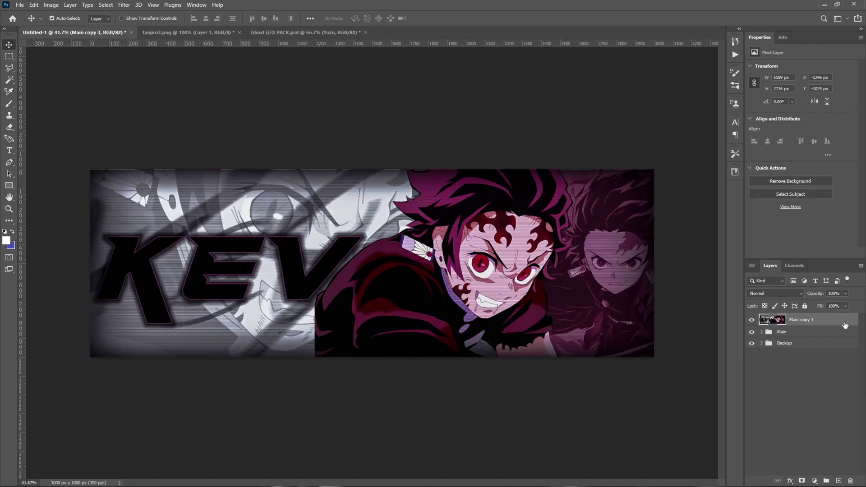
{"action": "key", "text": "ctrl+v"}
{"action": "key", "text": "ctrl+t"}
{"action": "left_click_drag", "start_coordinate": [384, 276], "coordinate": [661, 478]}
{"action": "left_click_drag", "start_coordinate": [538, 373], "coordinate": [562, 259]}
{"action": "key", "text": "Return"}
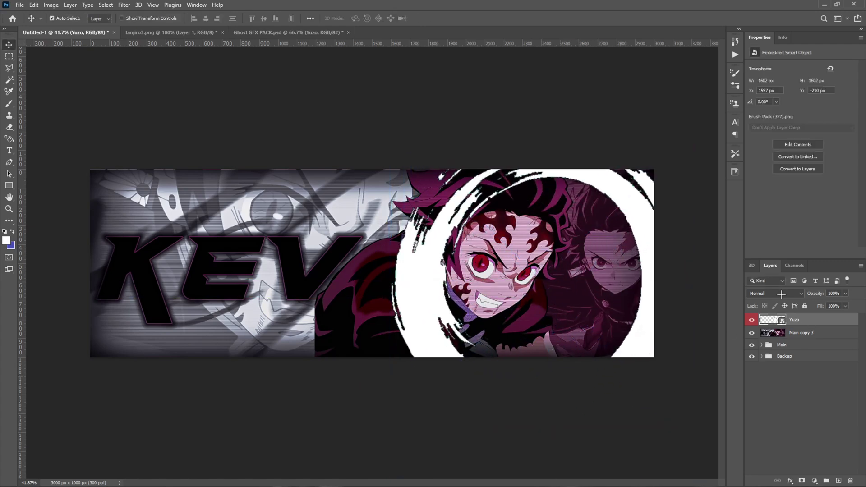
Step: Set the ring layer's blend mode to Overlay and move it to about X 1445 px, Y -184 px
{"action": "left_click", "coordinate": [775, 293]}
{"action": "left_click", "coordinate": [765, 370]}
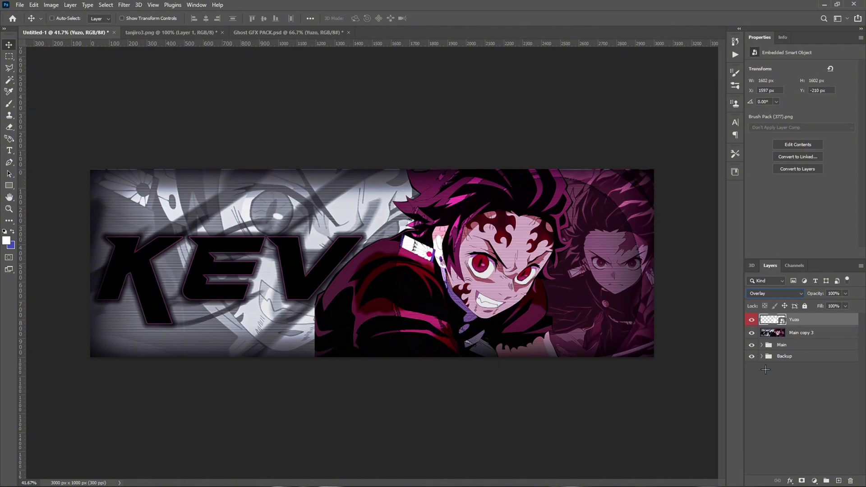
{"action": "key", "text": "ctrl+t"}
{"action": "left_click_drag", "start_coordinate": [579, 313], "coordinate": [550, 319]}
{"action": "key", "text": "Return"}
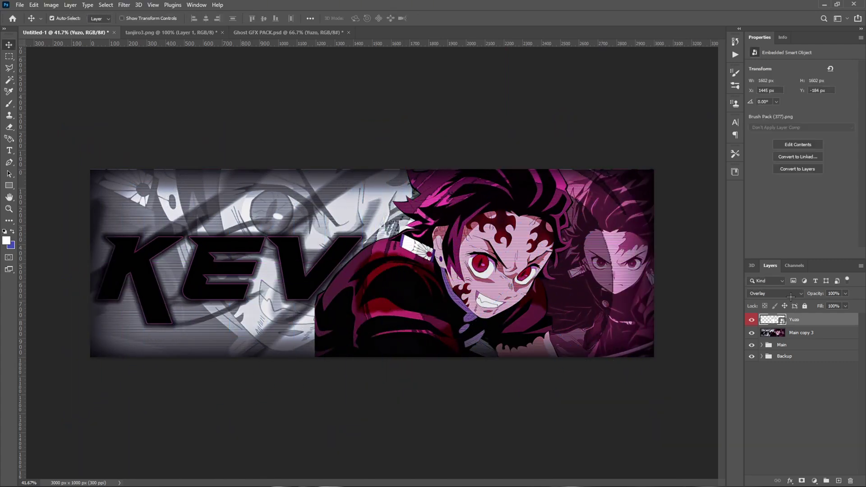
Step: Compare blend modes for the ring, keep Overlay, and shrink it to about 981 px around the main character's face
{"action": "left_click", "coordinate": [783, 293]}
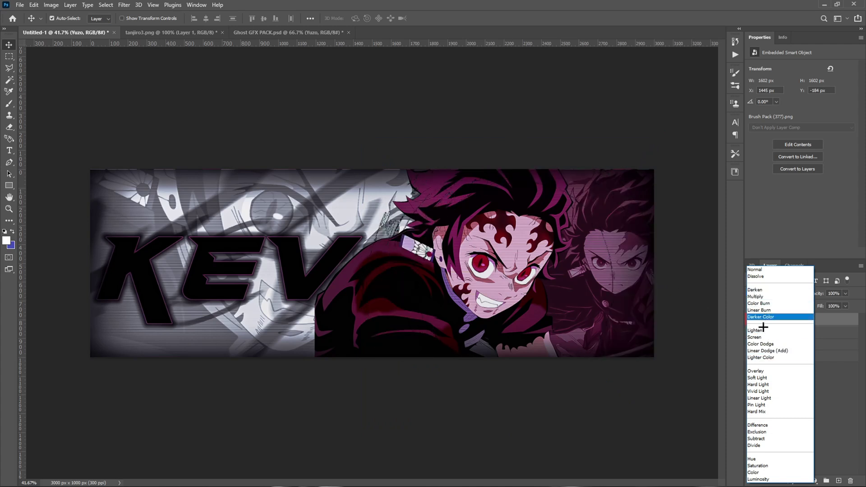
{"action": "left_click", "coordinate": [773, 370]}
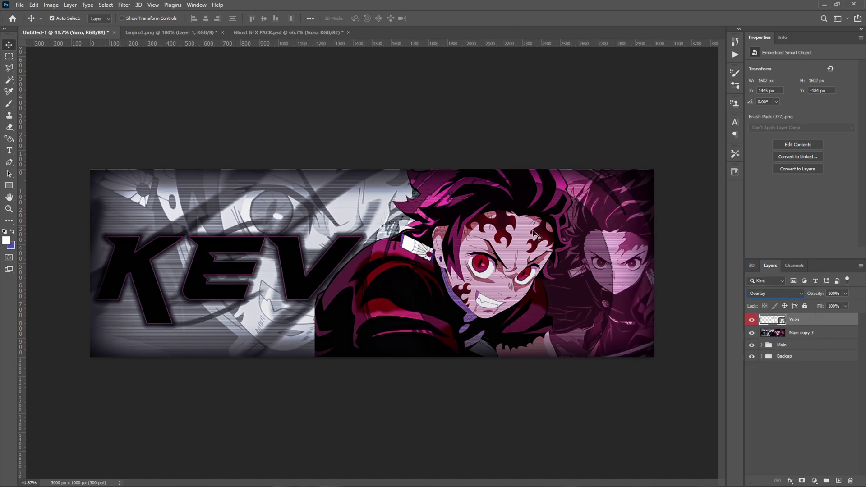
{"action": "key", "text": "ctrl+t"}
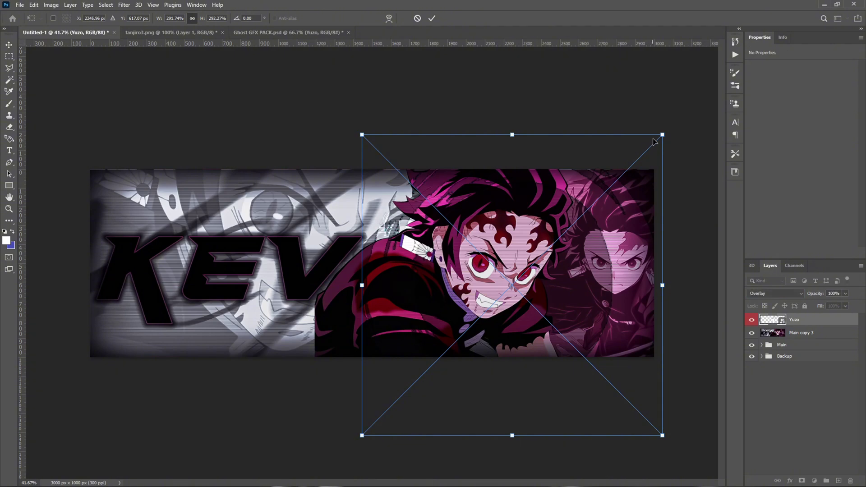
{"action": "left_click_drag", "start_coordinate": [655, 141], "coordinate": [545, 248]}
{"action": "left_click_drag", "start_coordinate": [478, 326], "coordinate": [528, 255]}
{"action": "key", "text": "Return"}
Step: Delete the ring brush layer from the banner and deselect all layers
{"action": "right_click", "coordinate": [811, 290]}
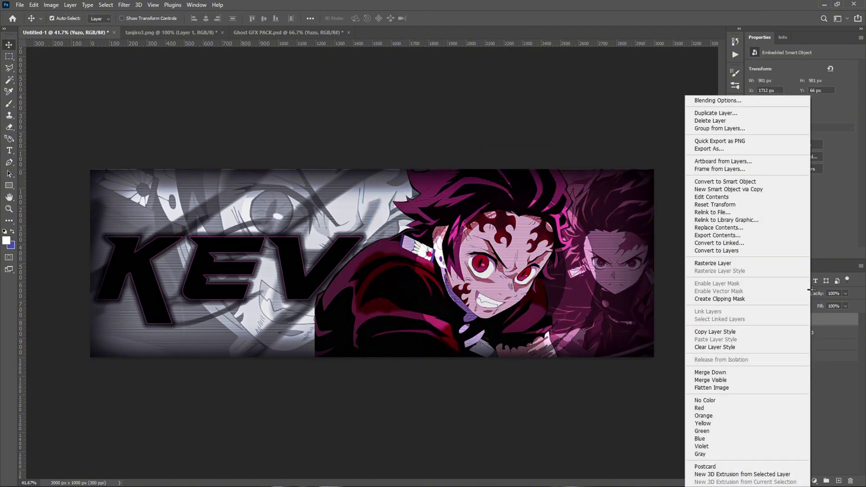
{"action": "left_click", "coordinate": [710, 121]}
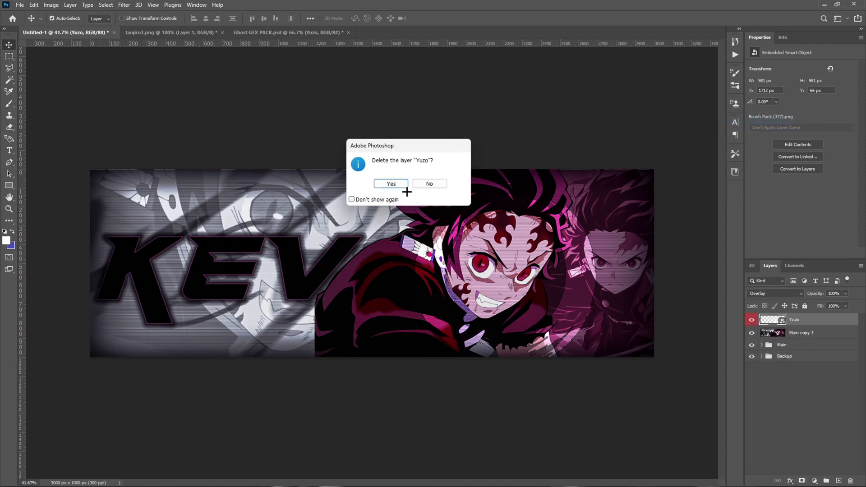
{"action": "left_click", "coordinate": [397, 185]}
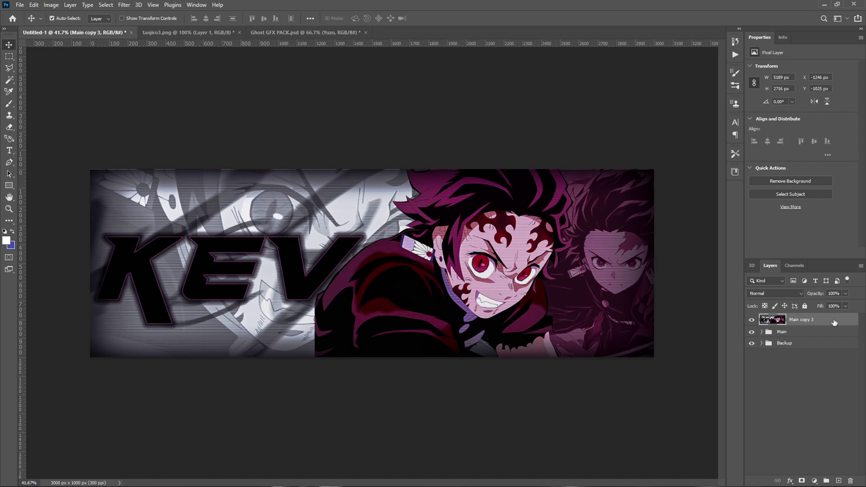
{"action": "left_click", "coordinate": [829, 383]}
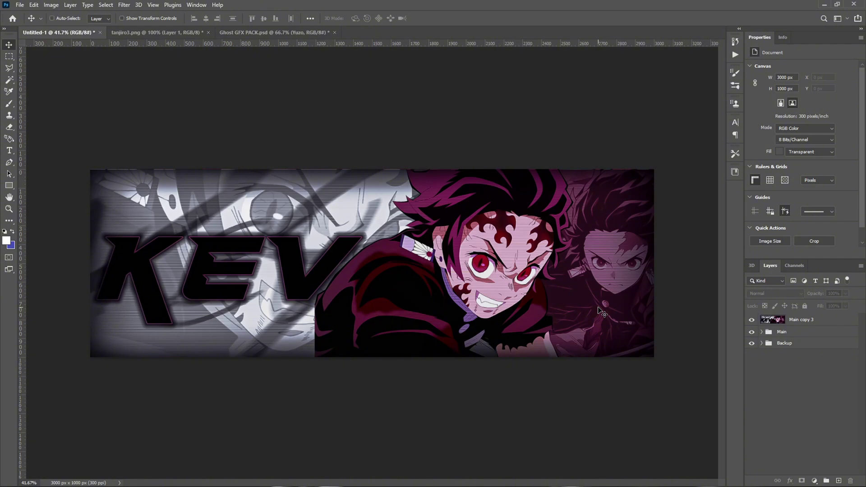
Step: Save the banner as a layered Photoshop file named tutorial in the photoshop projects folder, with Maximize Compatibility enabled
{"action": "key", "text": "ctrl+s"}
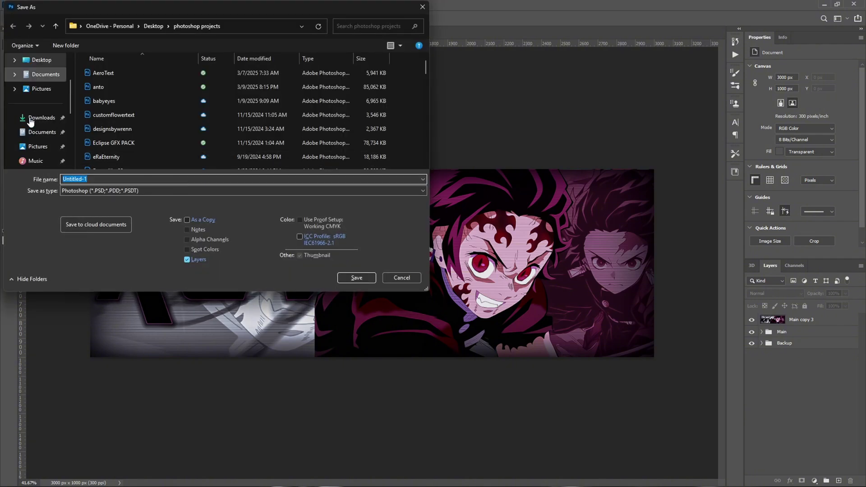
{"action": "scroll", "coordinate": [32, 121], "scroll_direction": "down", "scroll_amount": 1}
{"action": "scroll", "coordinate": [154, 119], "scroll_direction": "down", "scroll_amount": 1}
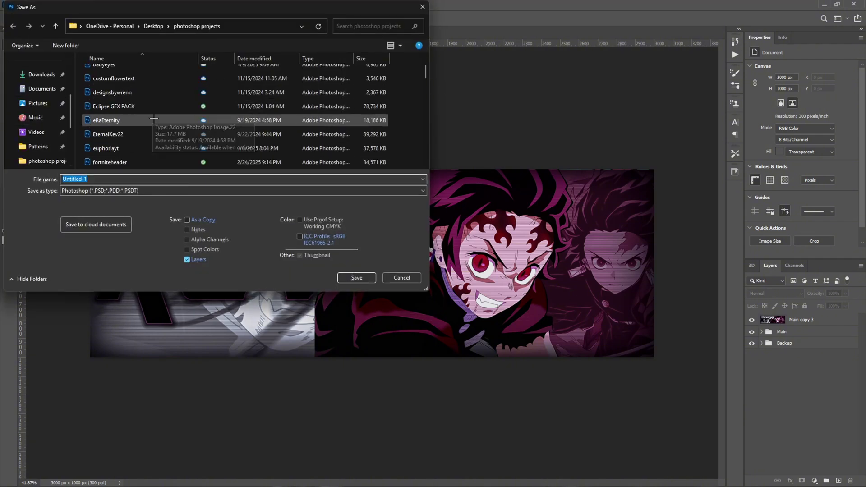
{"action": "scroll", "coordinate": [154, 119], "scroll_direction": "down", "scroll_amount": 1}
{"action": "scroll", "coordinate": [36, 154], "scroll_direction": "down", "scroll_amount": 1}
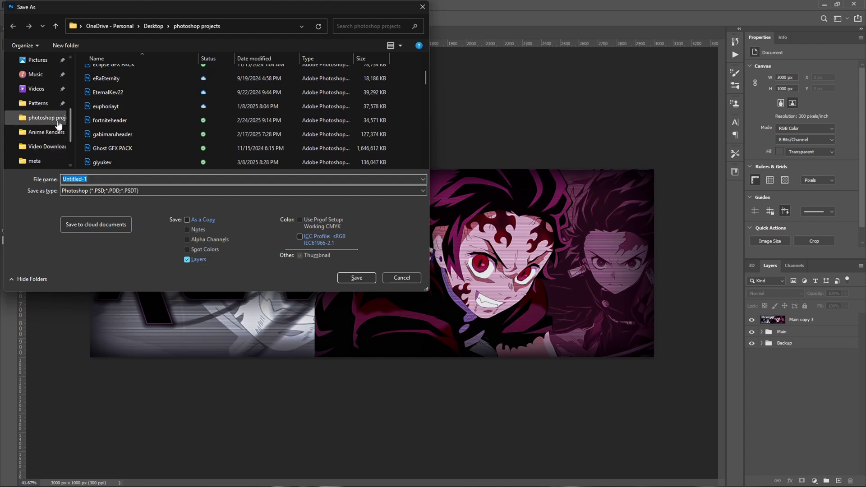
{"action": "type", "text": "tutorial"}
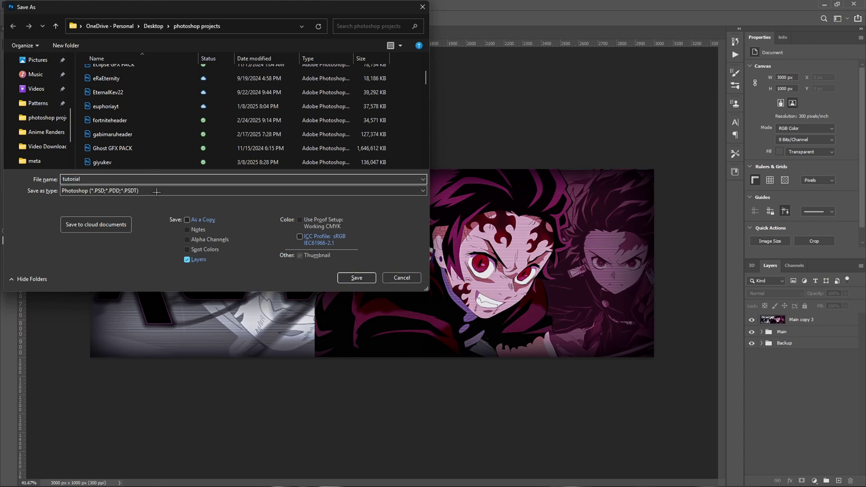
{"action": "left_click", "coordinate": [357, 278]}
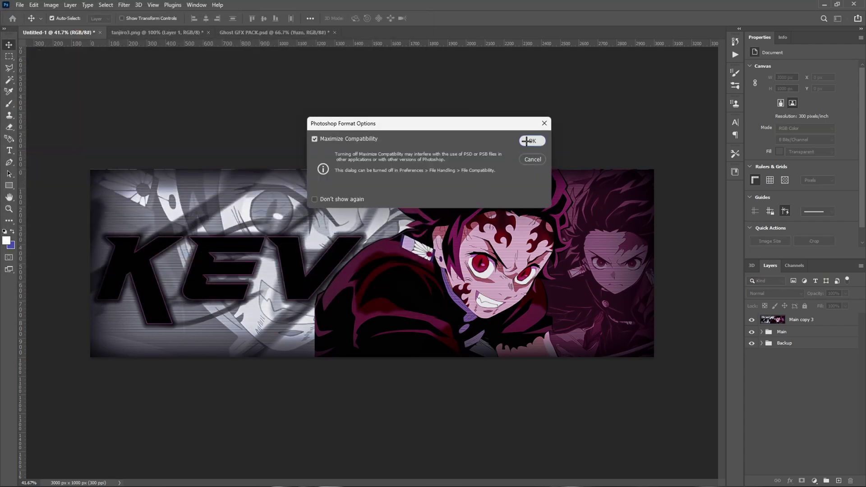
{"action": "left_click", "coordinate": [526, 141]}
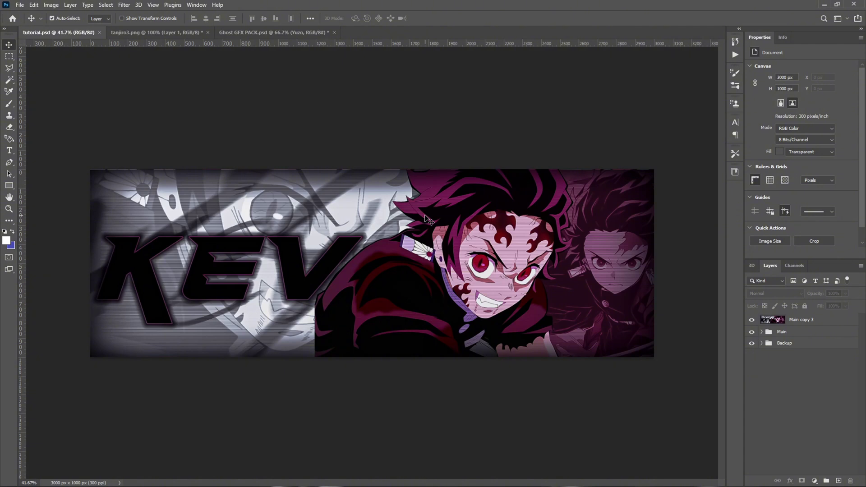
Step: Save a PNG copy of the banner named tutorial in the Downloads folder
{"action": "key", "text": "ctrl+shift+s"}
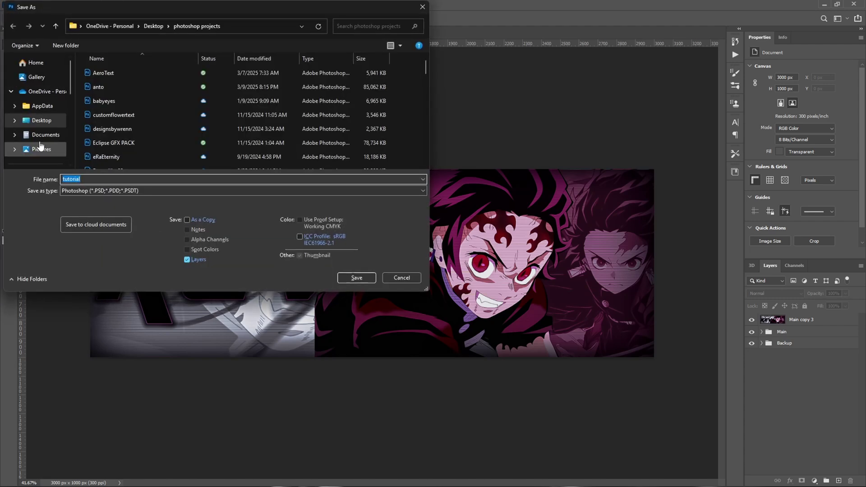
{"action": "left_click", "coordinate": [30, 131]}
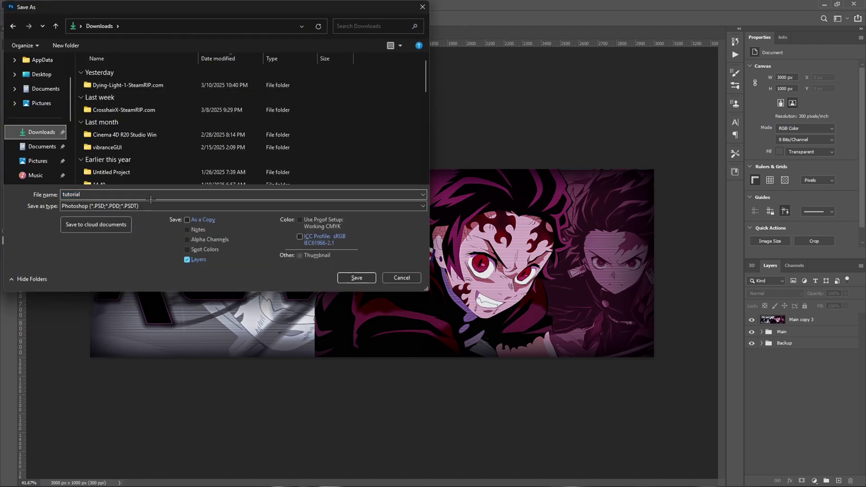
{"action": "left_click", "coordinate": [163, 206]}
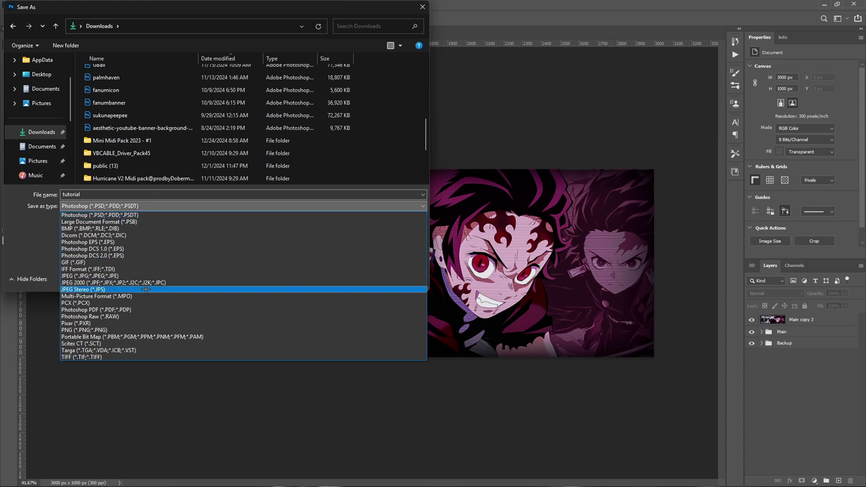
{"action": "left_click", "coordinate": [129, 330]}
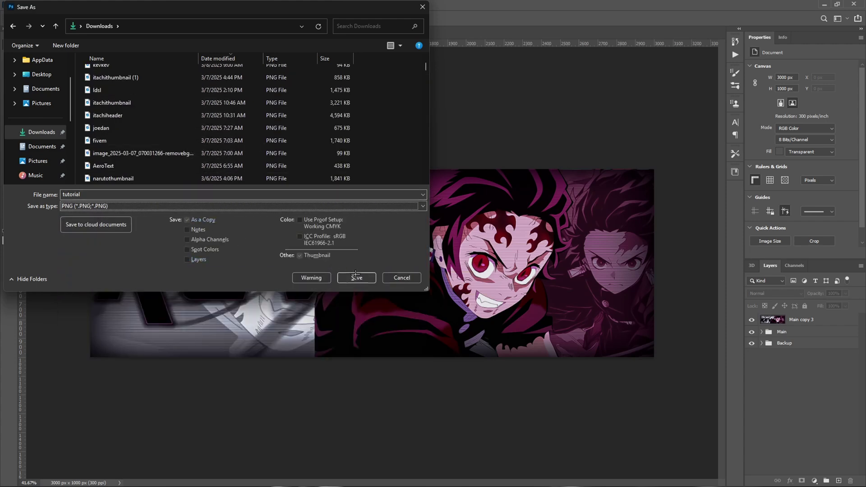
{"action": "key", "text": "Return"}
{"action": "left_click", "coordinate": [472, 148]}
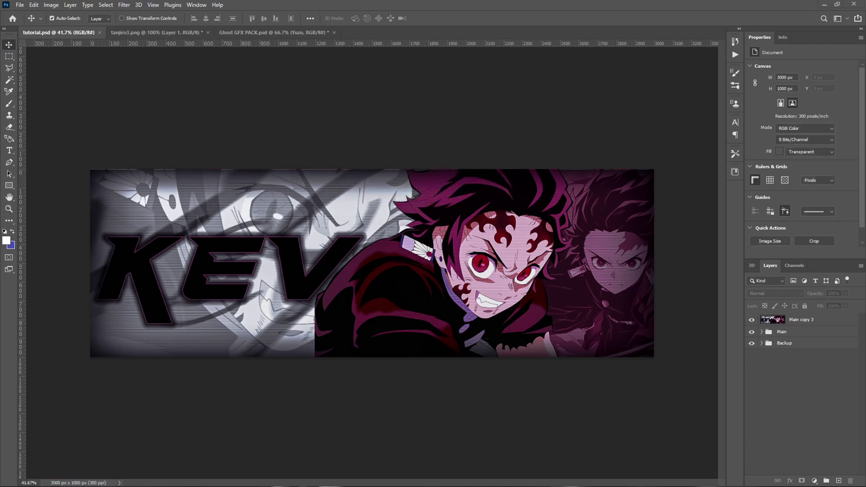
Step: Open tutorial.png from the Downloads folder in File Explorer to check the exported banner, and close the image viewer and folder window
{"action": "key", "text": "super+e"}
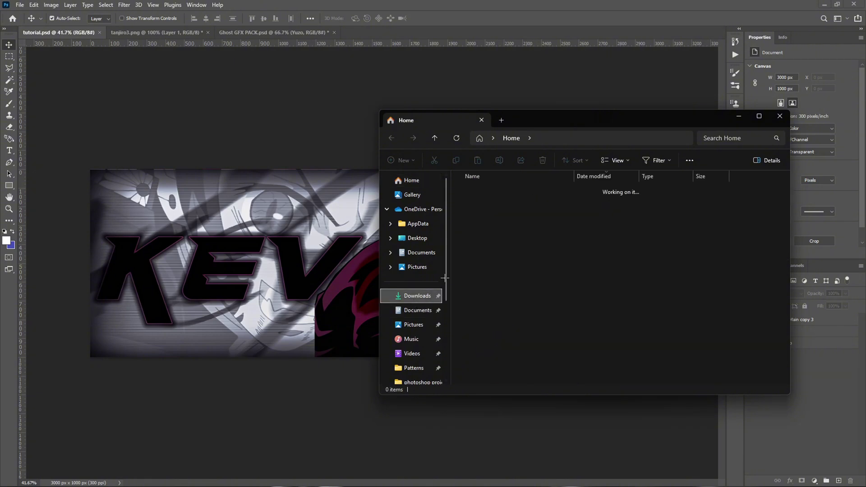
{"action": "left_click", "coordinate": [416, 295]}
{"action": "double_click", "coordinate": [564, 193]}
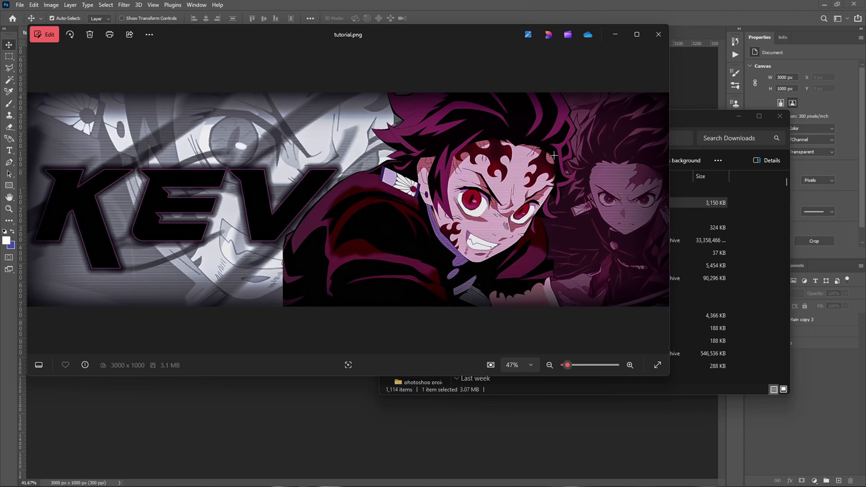
{"action": "left_click", "coordinate": [715, 125]}
{"action": "left_click", "coordinate": [779, 116]}
{"action": "left_click", "coordinate": [659, 35]}
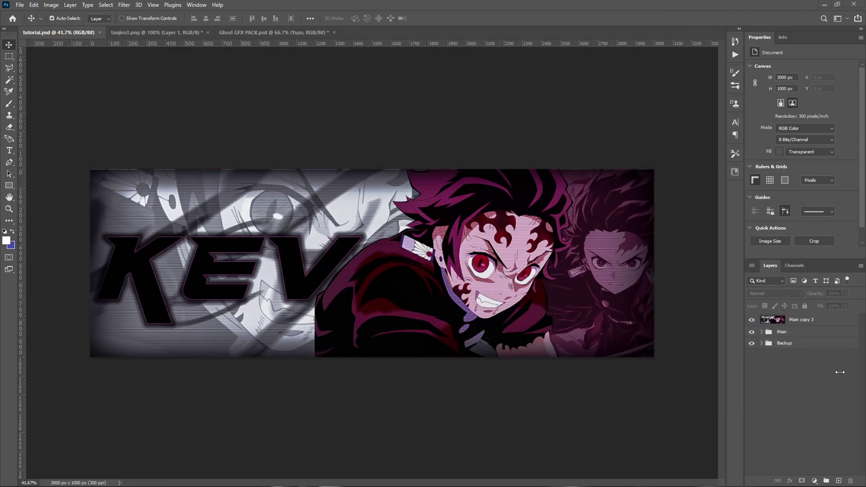
Step: Select the Main copy 3 layer
{"action": "left_click", "coordinate": [835, 321]}
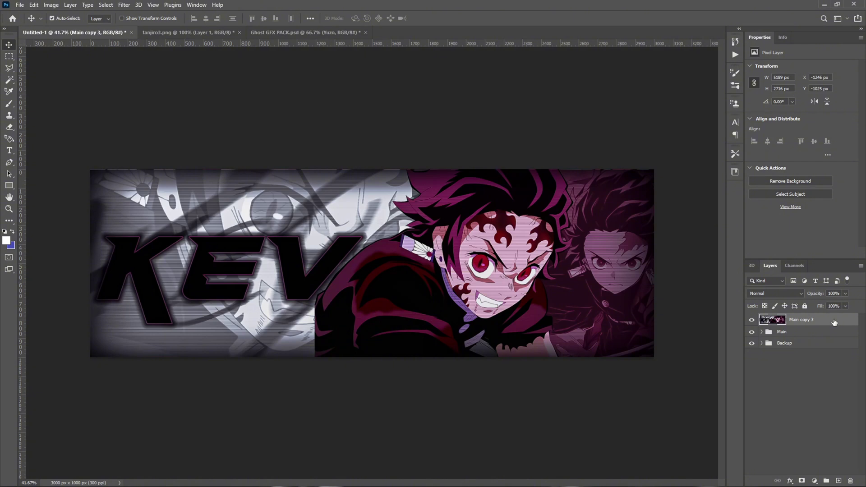